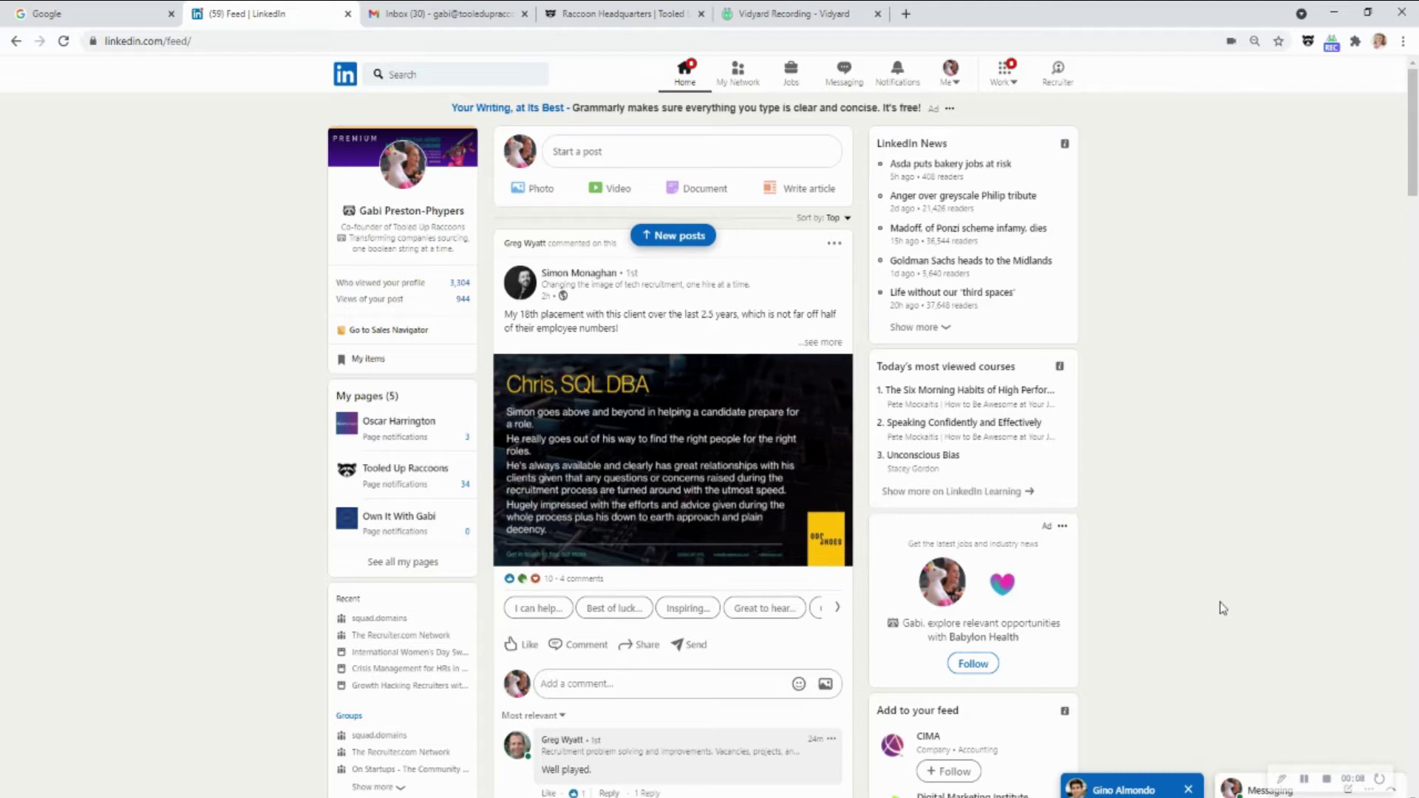
Open the Boo side panel beside the LinkedIn feed from the raccoon toolbar icon
click(1307, 42)
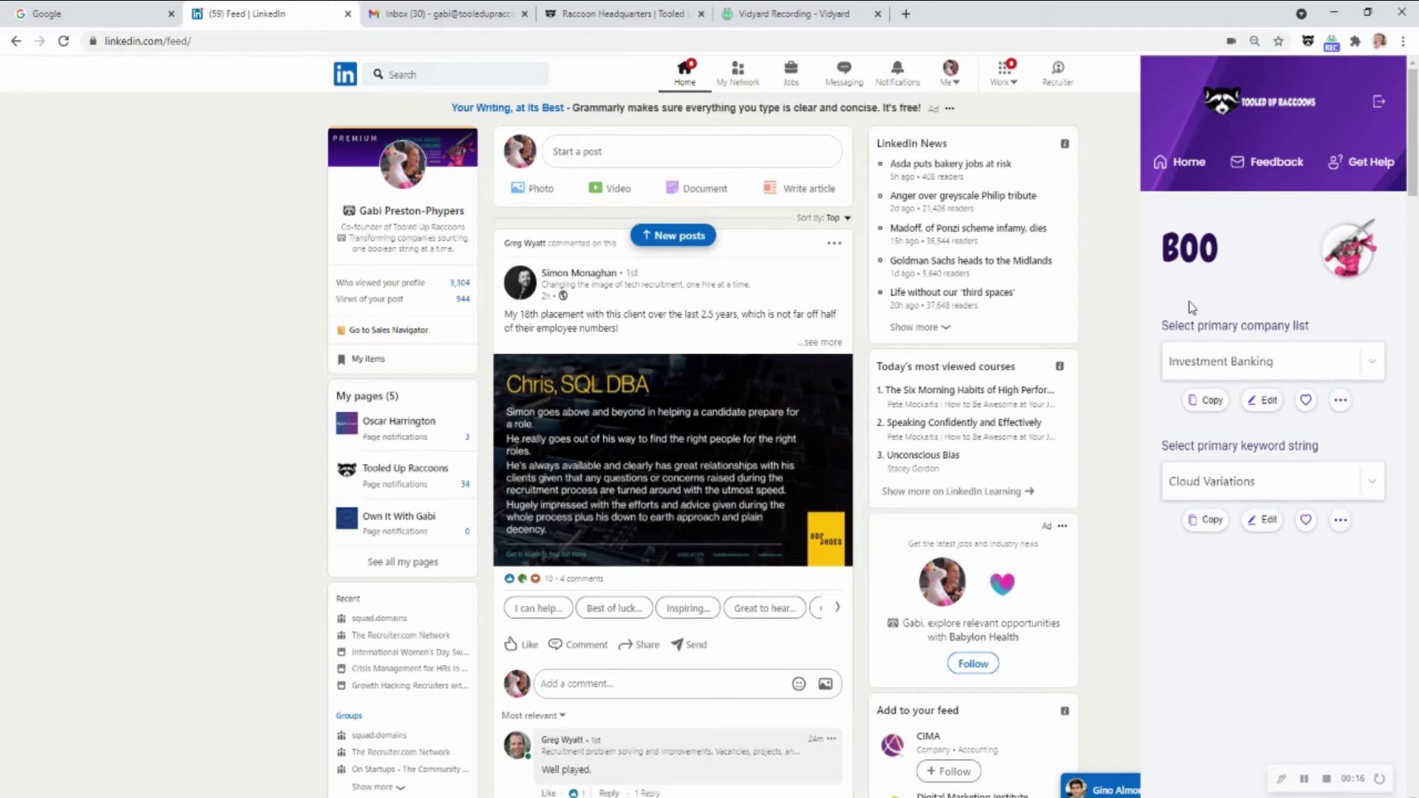
drag(1198, 326, 1362, 334)
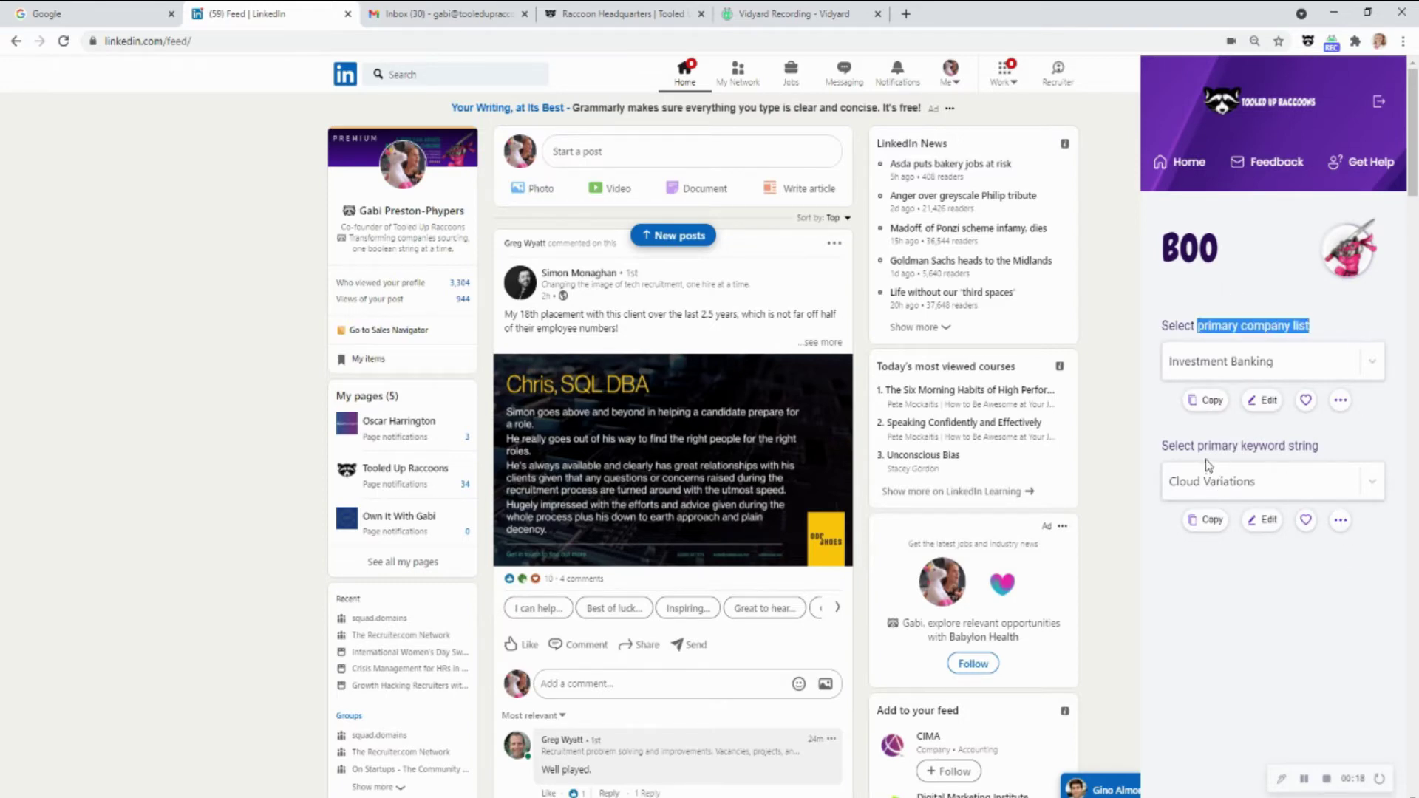
drag(1203, 446, 1330, 452)
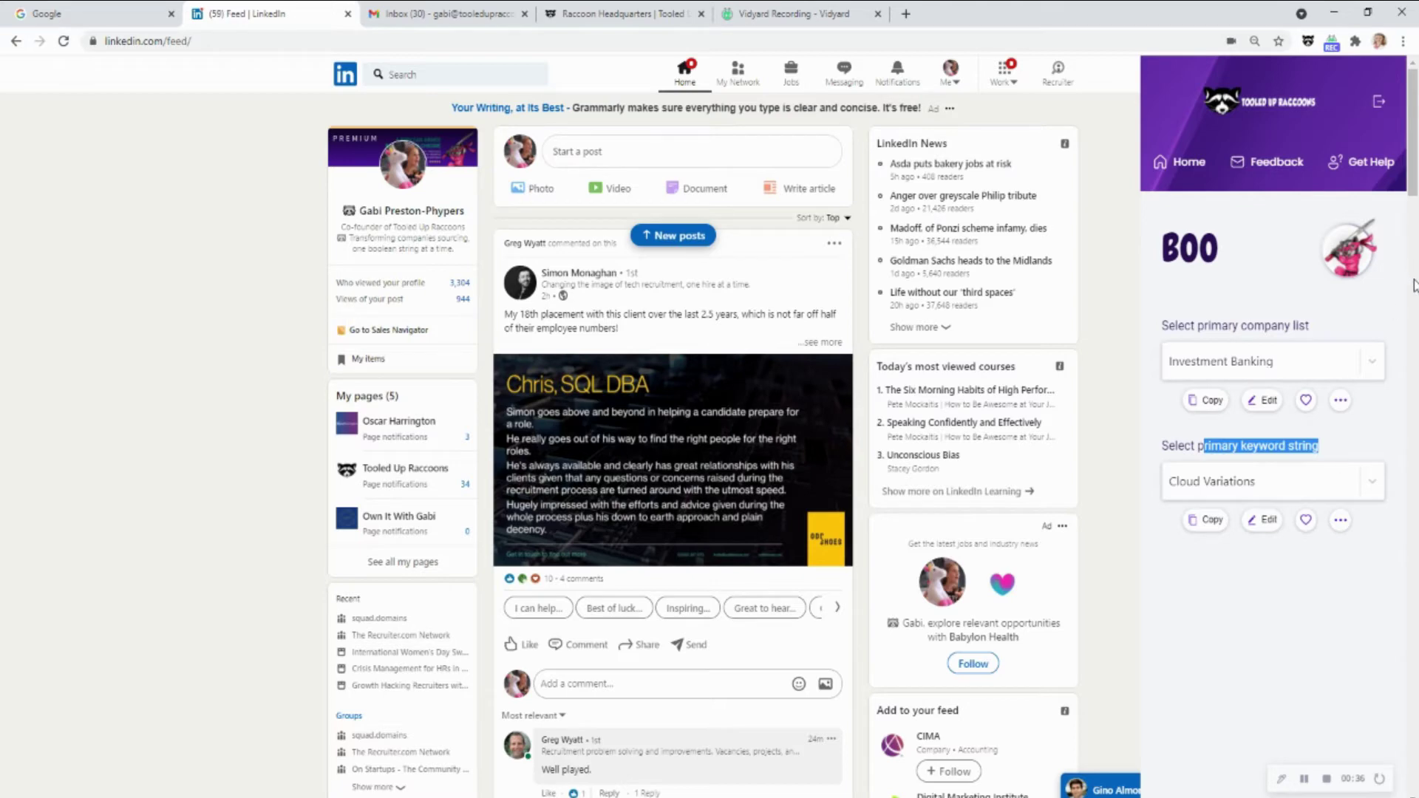
click(1372, 361)
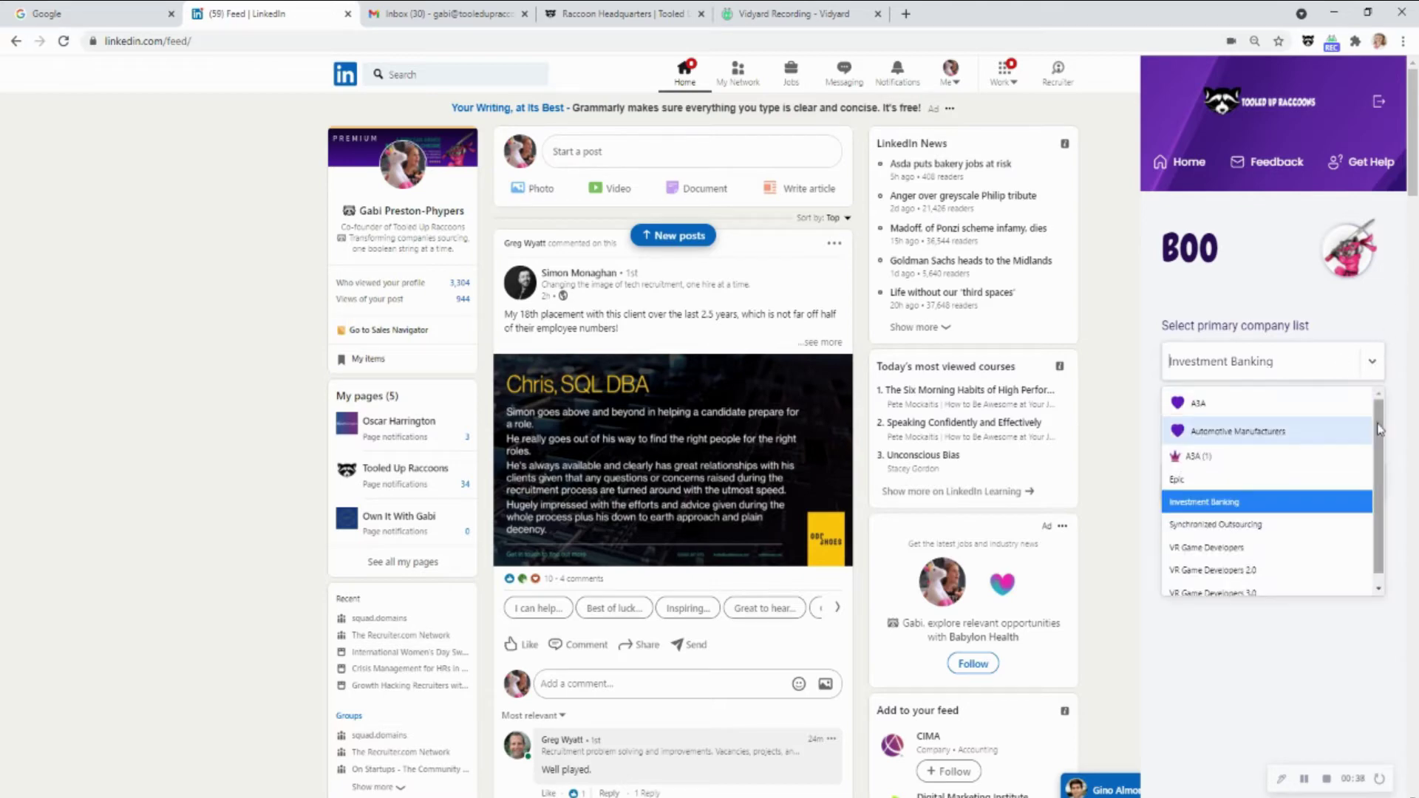
scroll(1284, 518, down, 1)
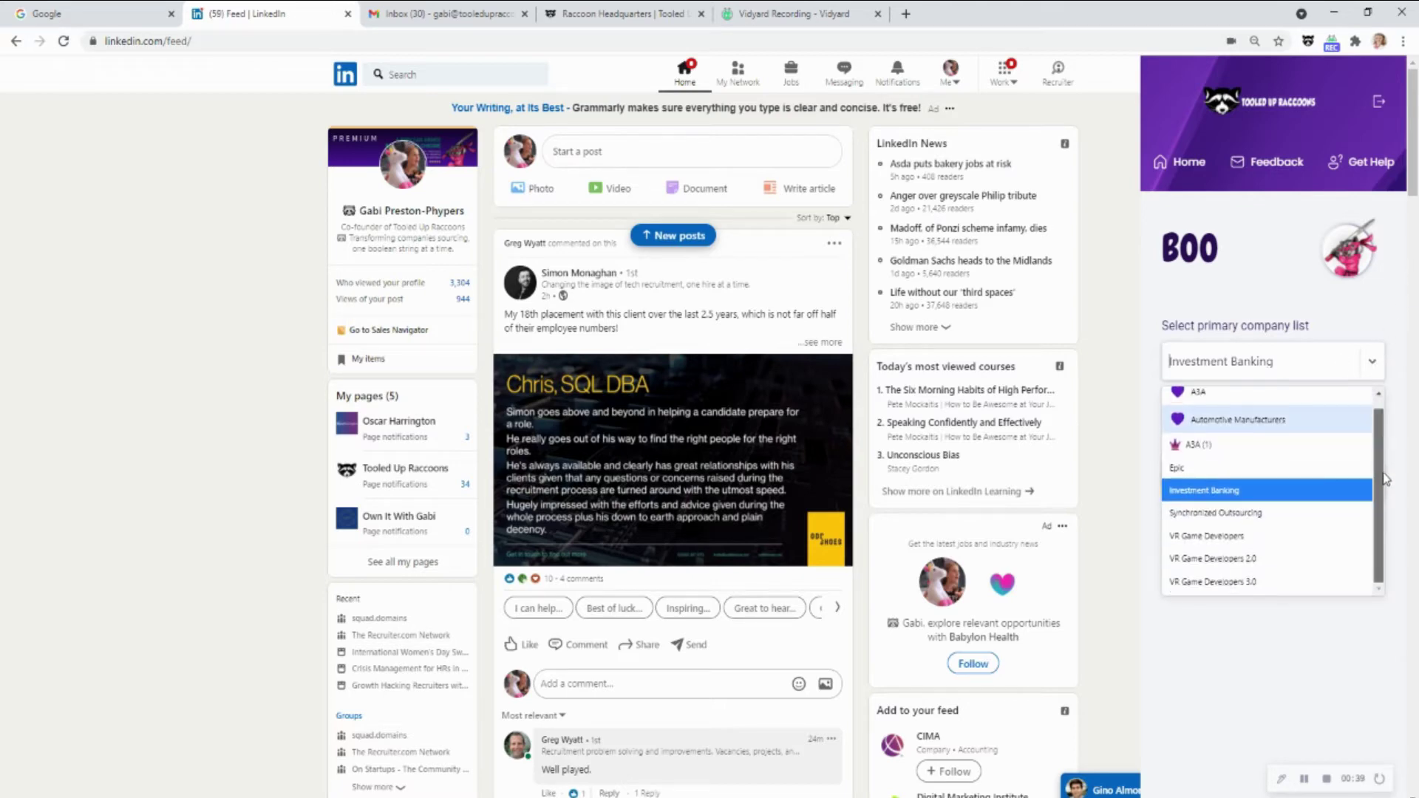
click(1281, 497)
drag(1309, 333, 1230, 326)
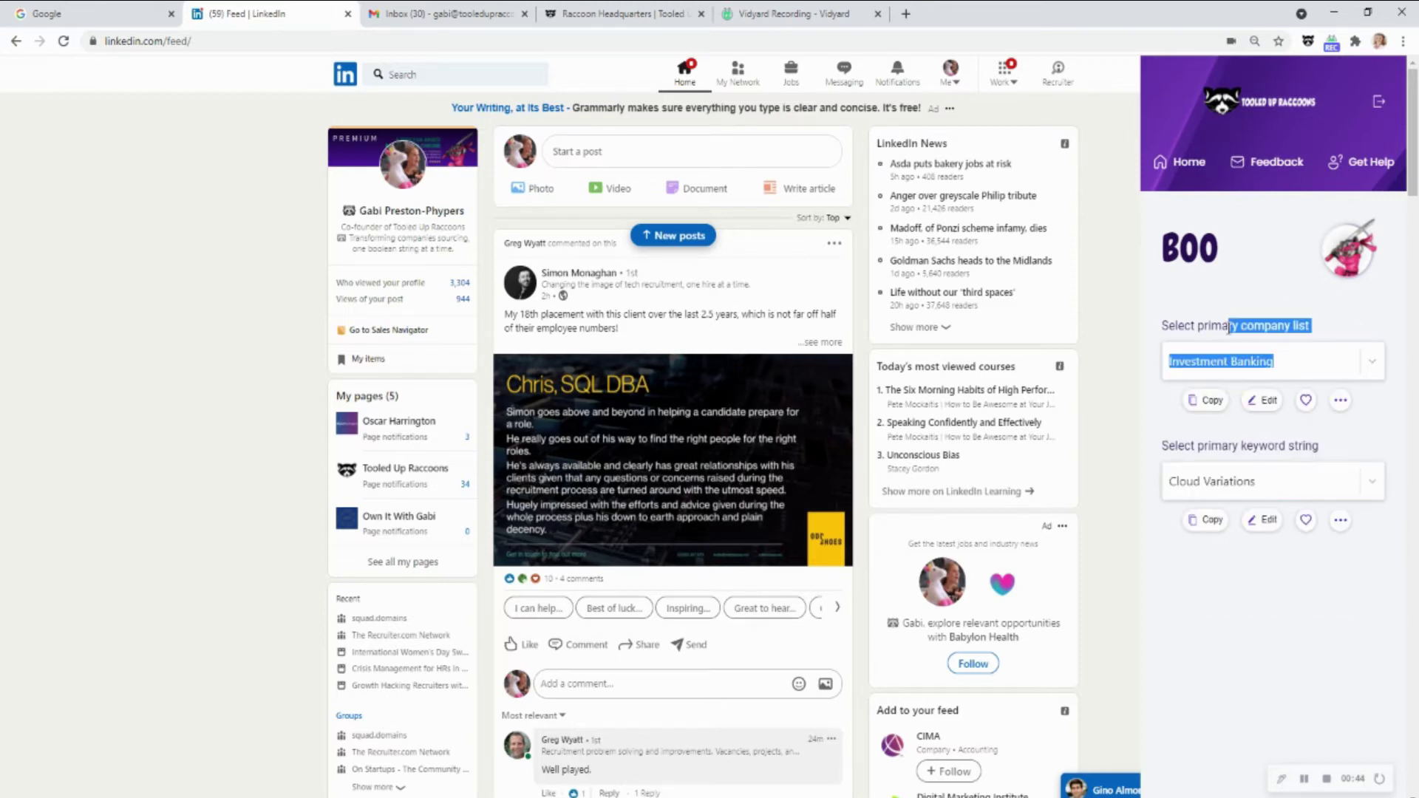
click(1212, 330)
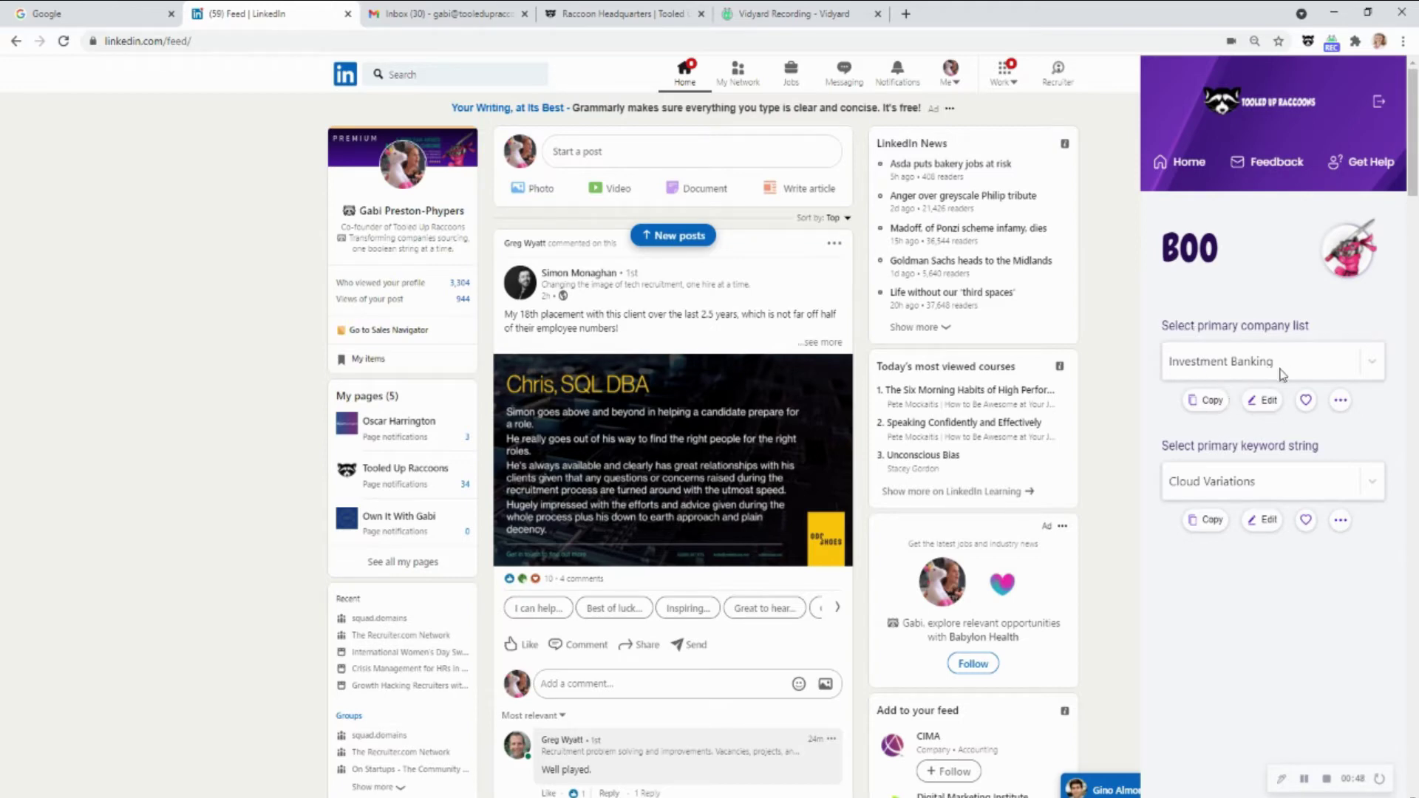
Copy the Investment Banking company string, test-paste it in the address bar, then clear it
click(1211, 403)
click(484, 40)
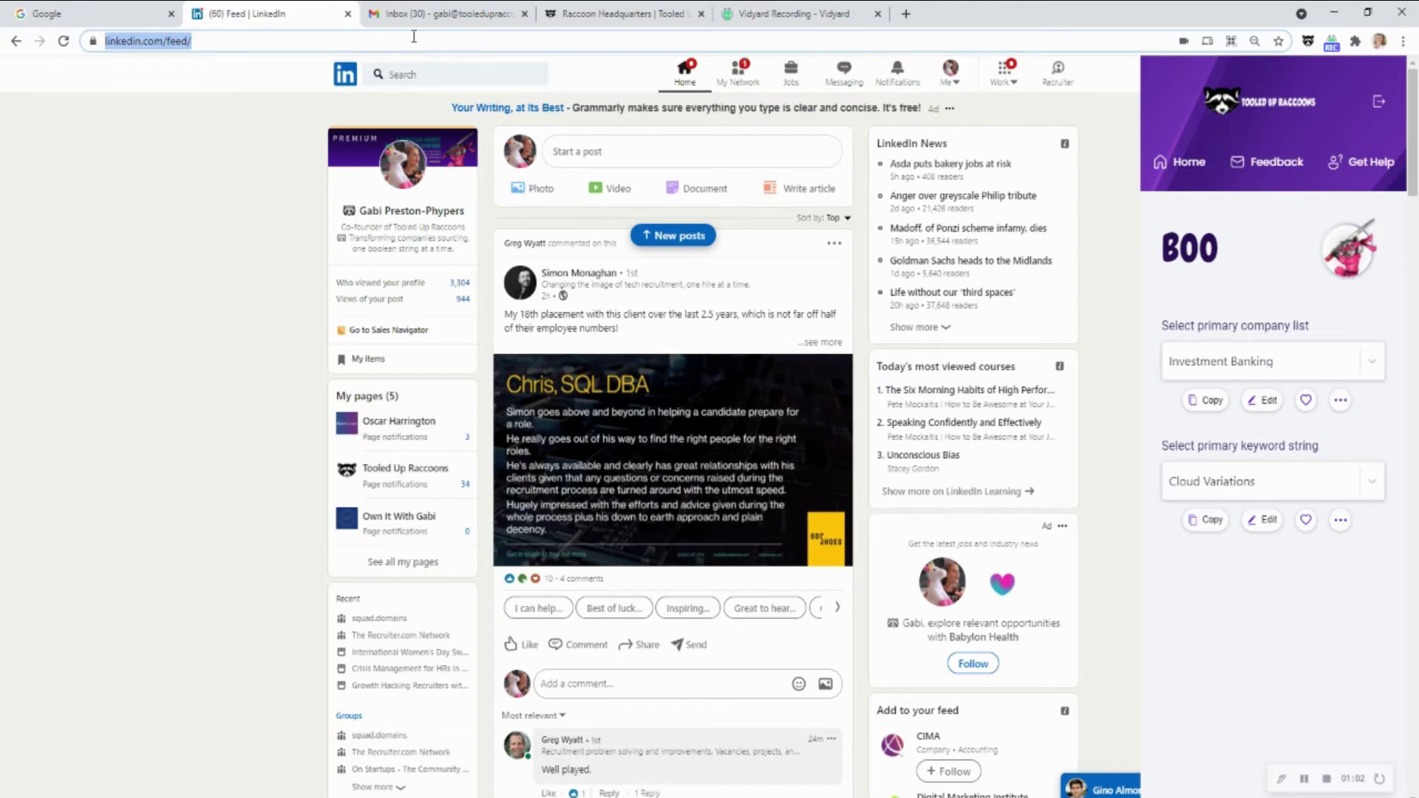
key(ctrl+v)
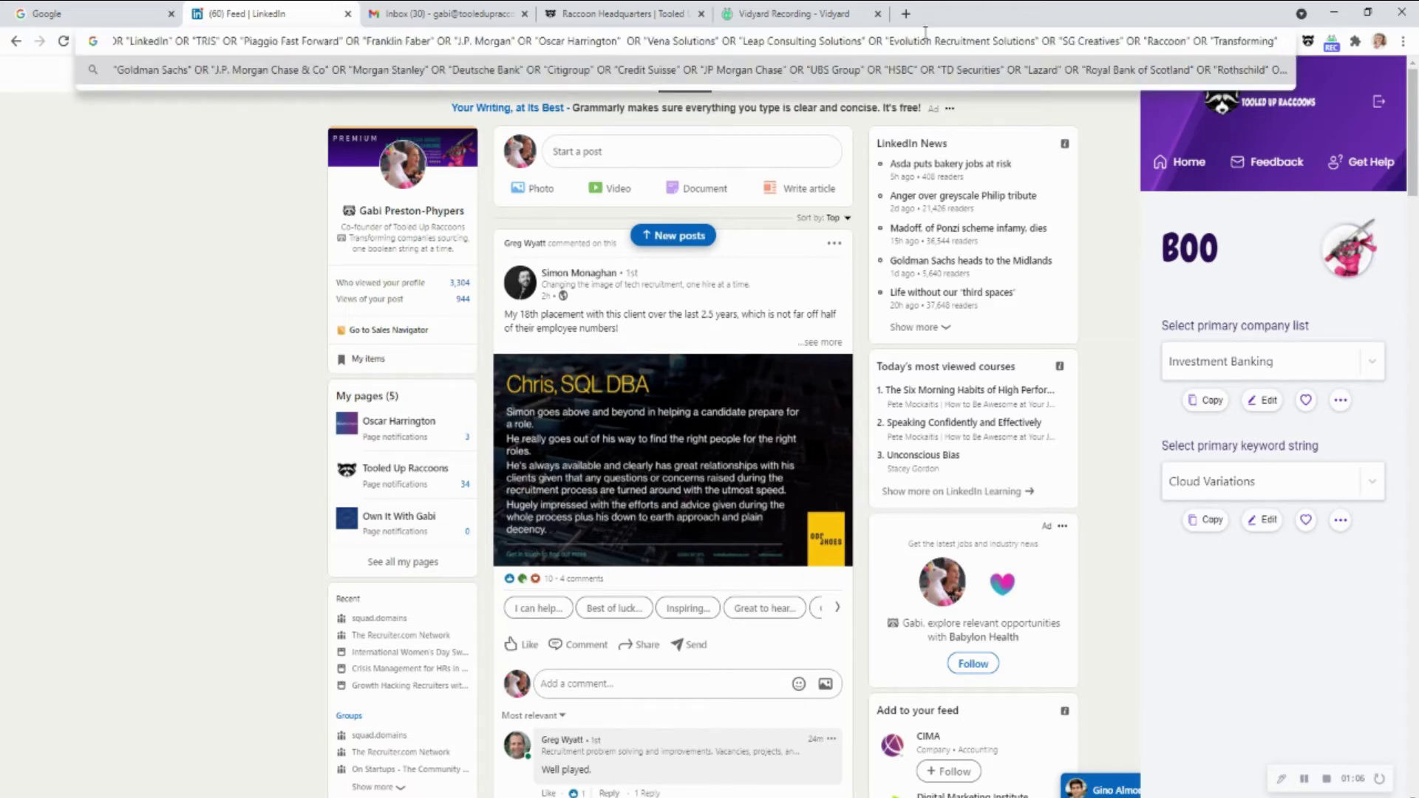
key(ctrl+a)
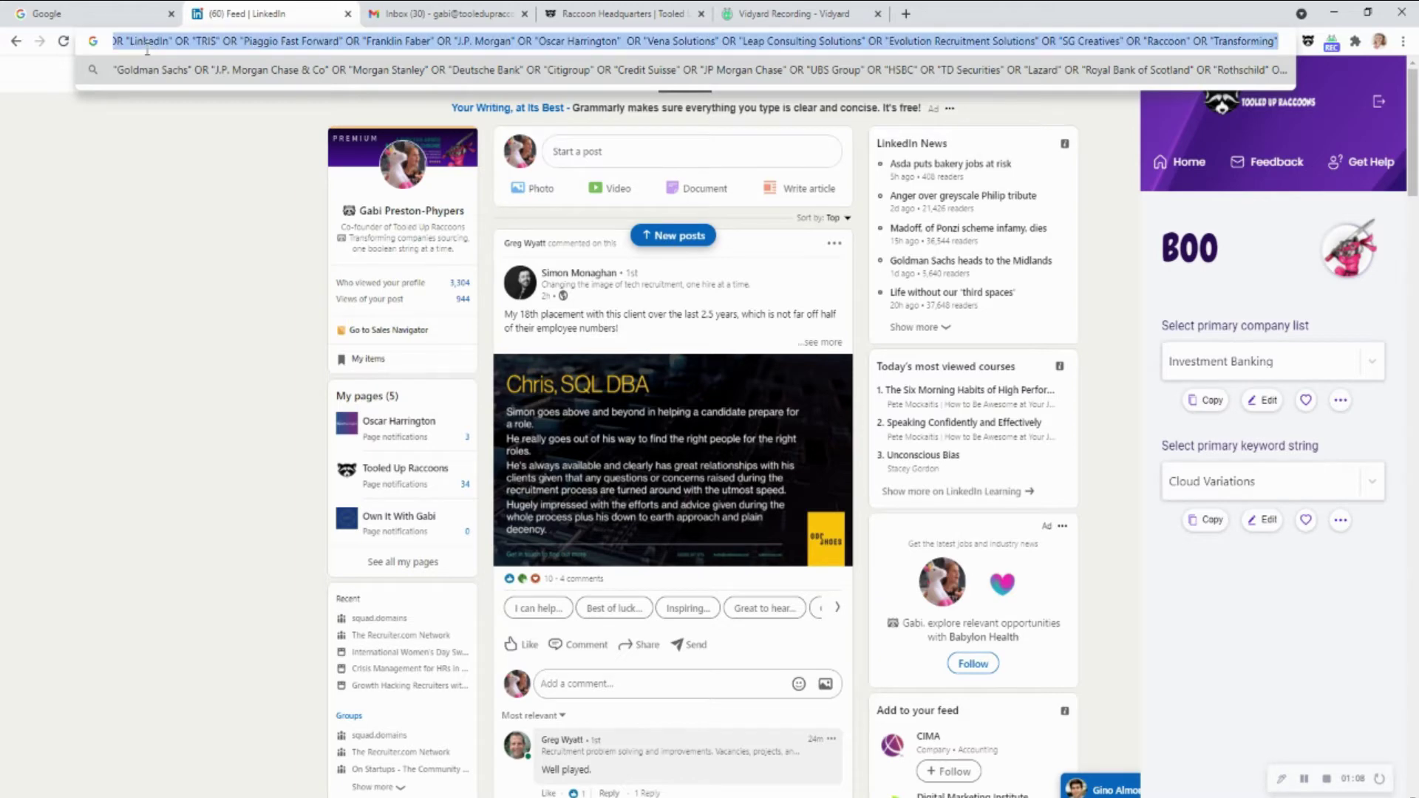
key(BackSpace)
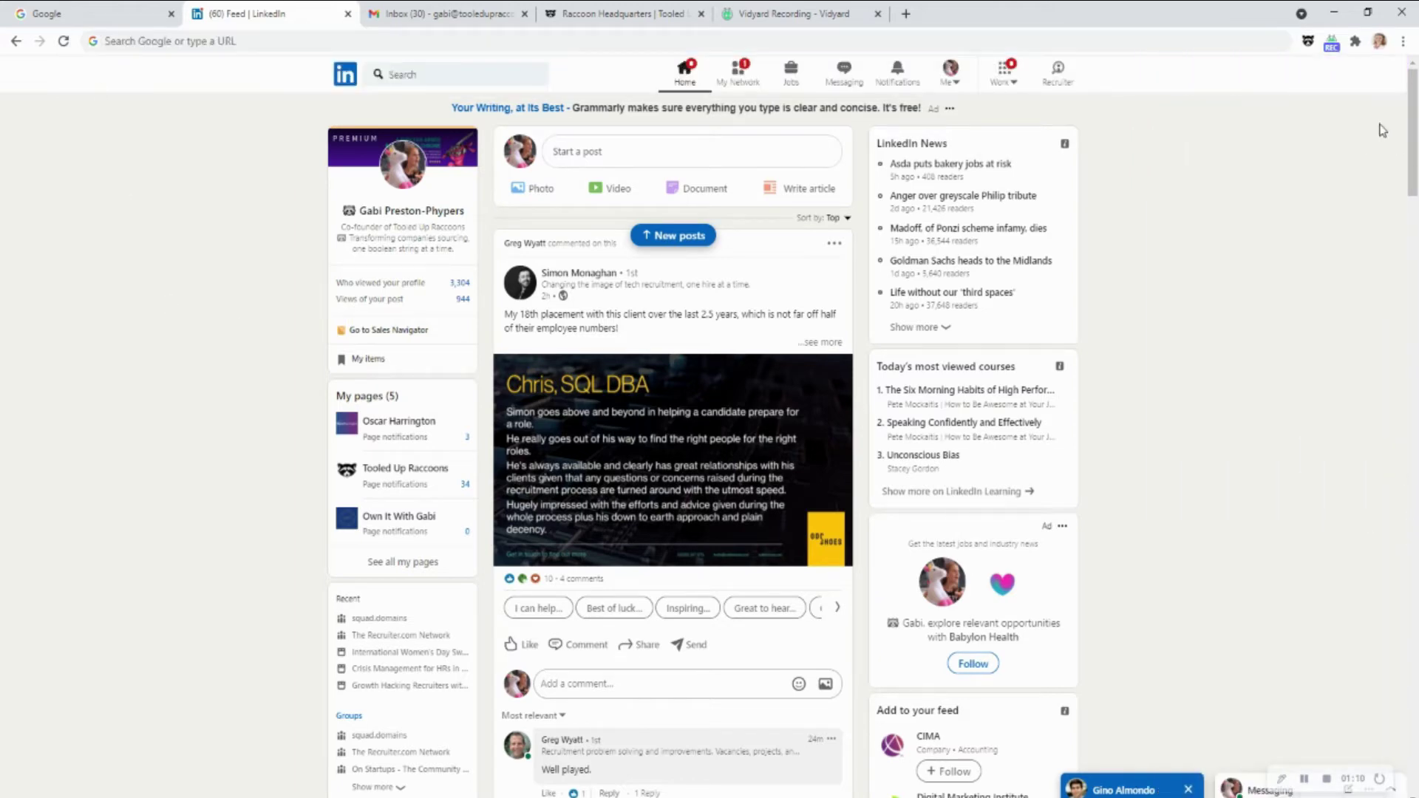
Make Cloud Variations the keyword string, test-paste its boolean string, clear it, and close Boo
click(1309, 42)
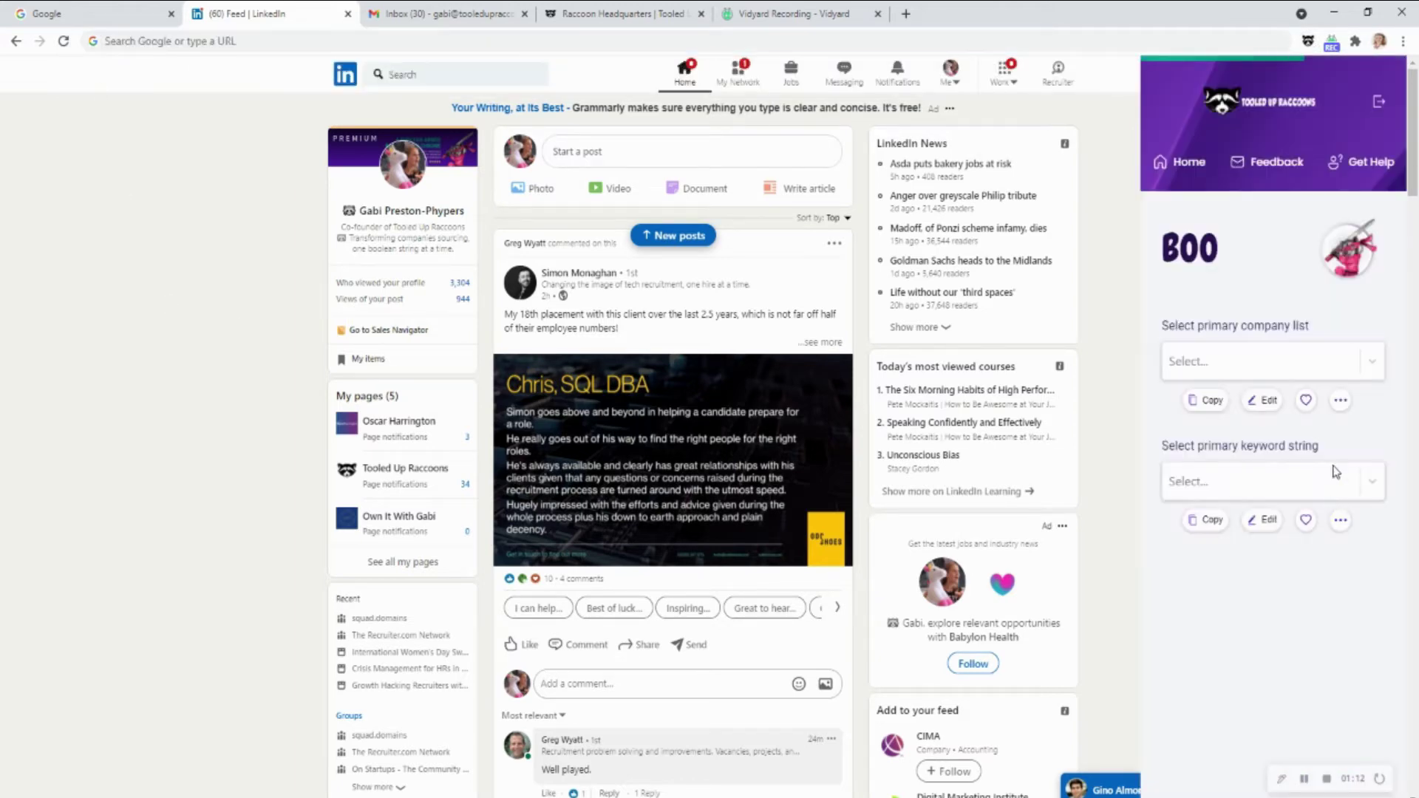
click(1373, 484)
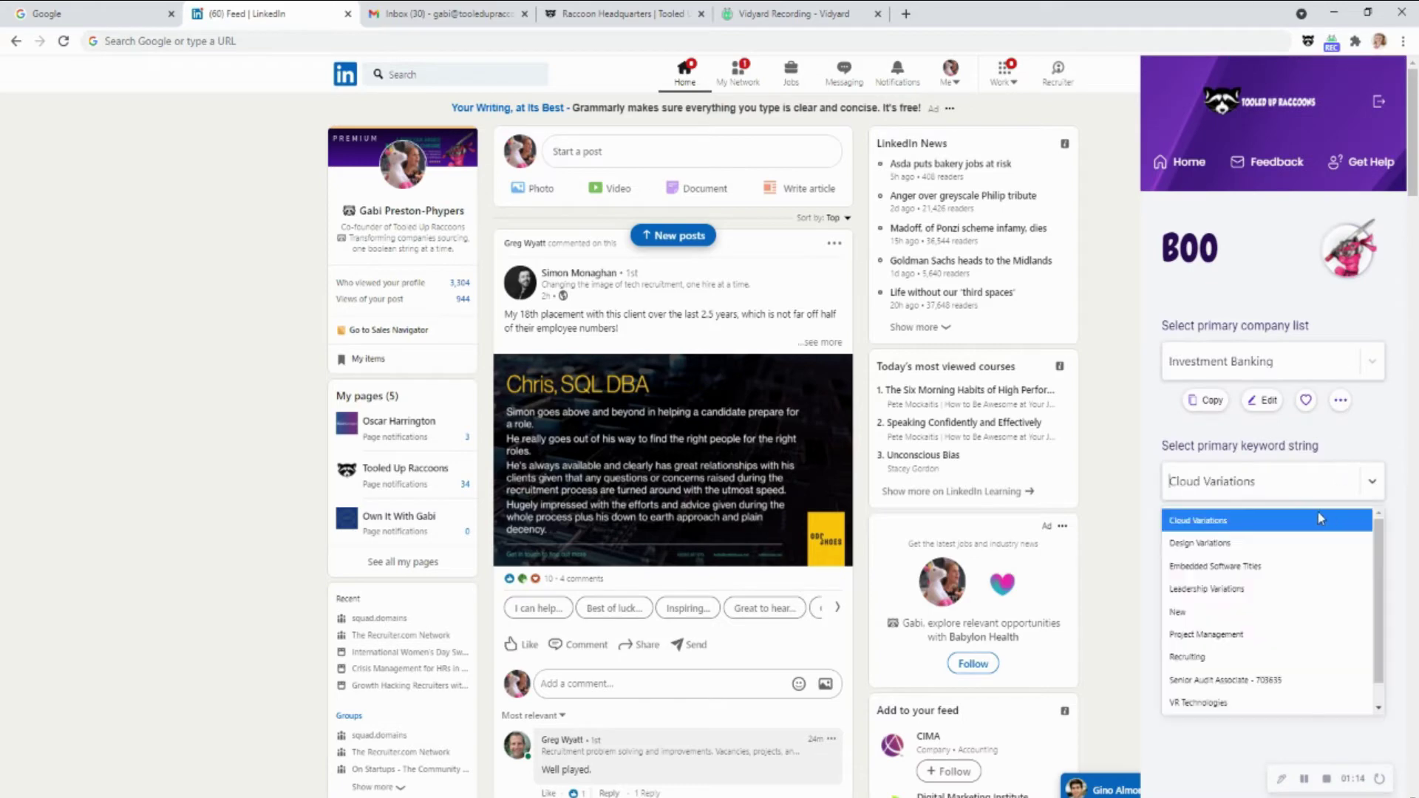
click(1316, 521)
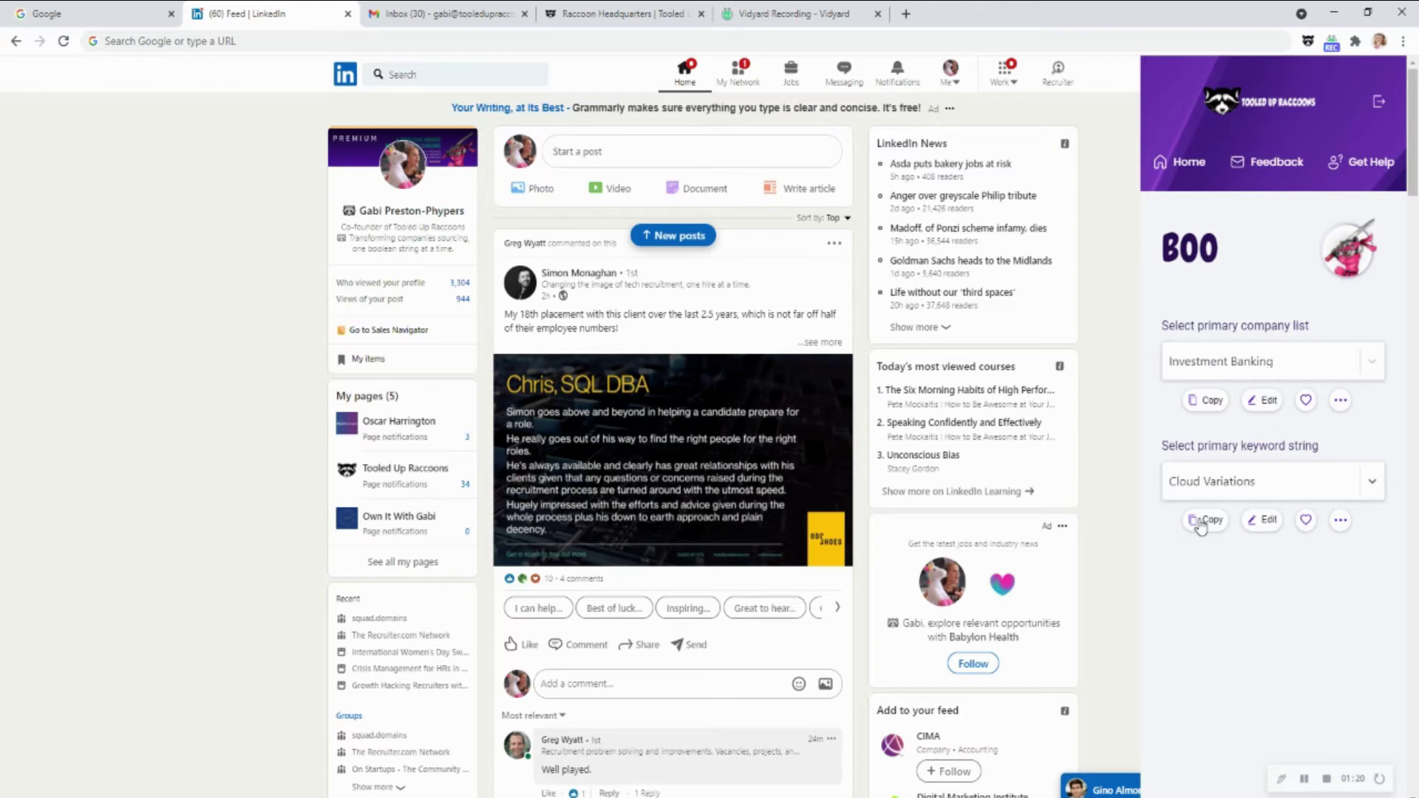
click(1203, 520)
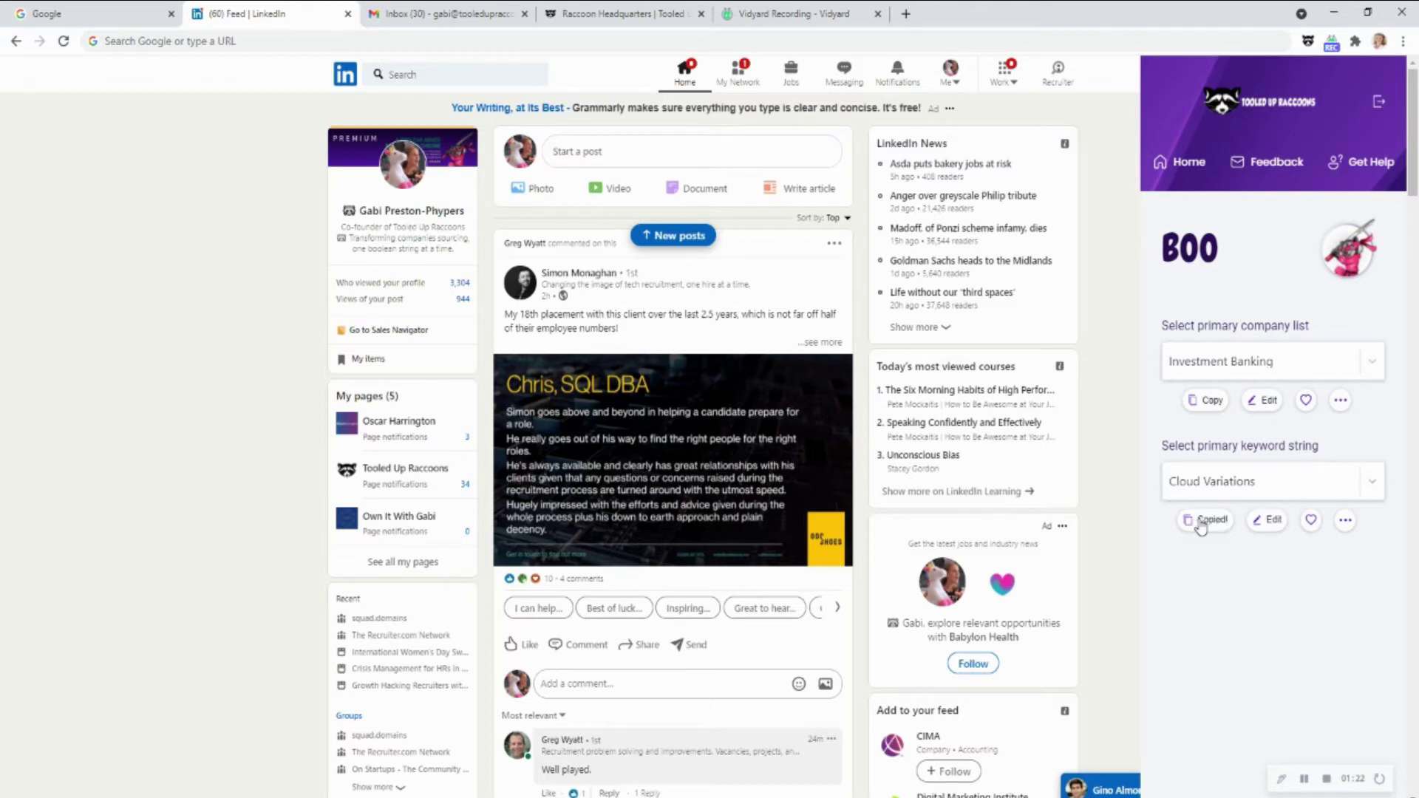
click(588, 43)
key(ctrl+v)
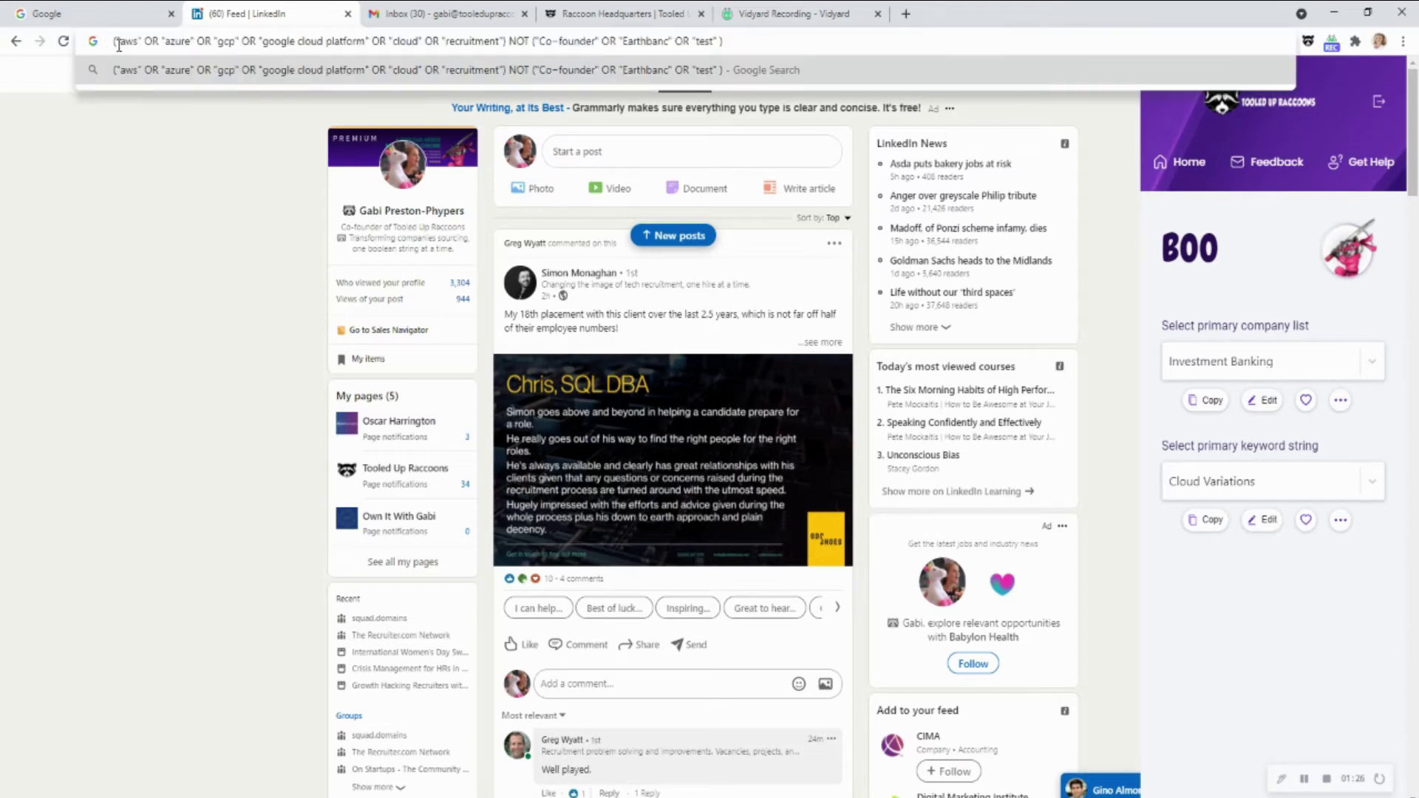
drag(115, 42, 1064, 84)
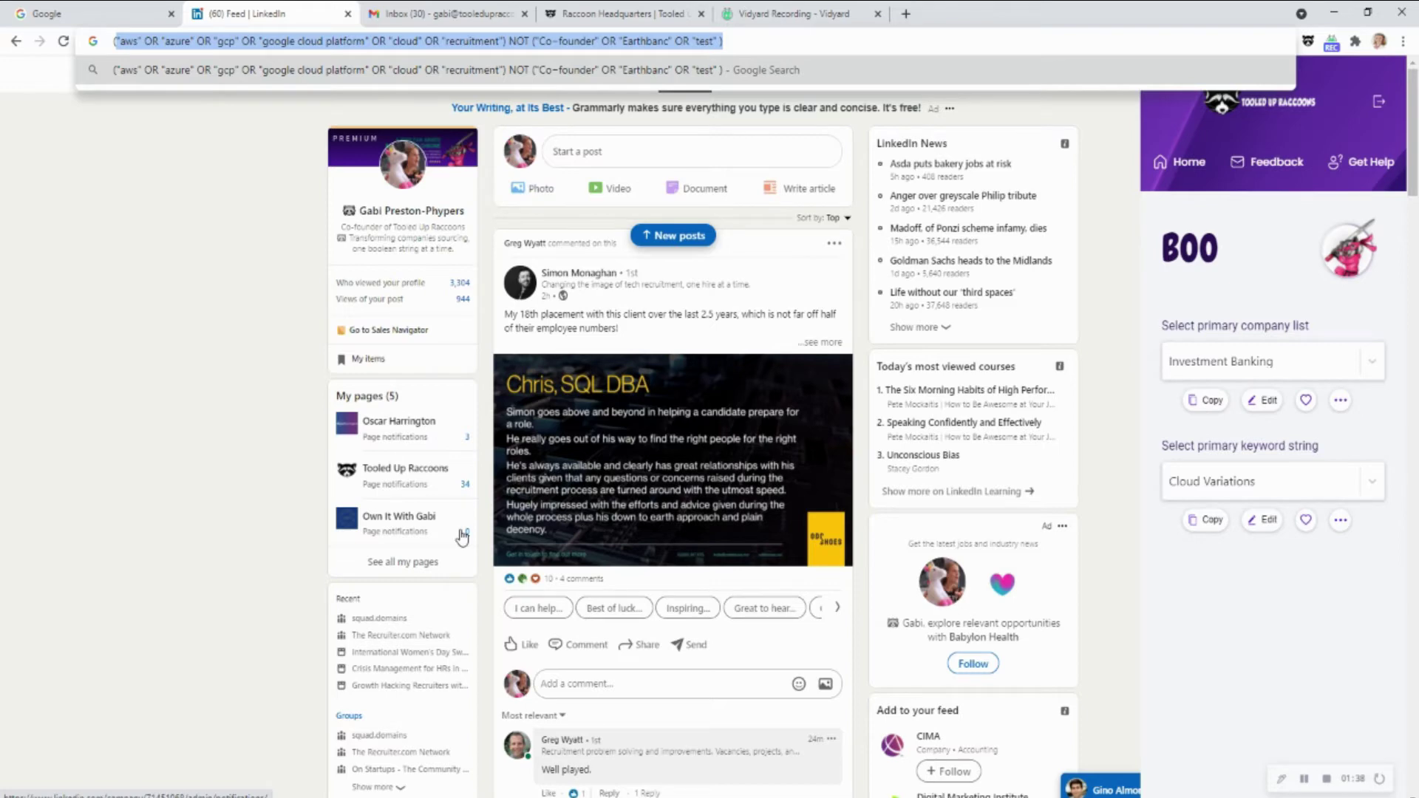
key(BackSpace)
key(Escape)
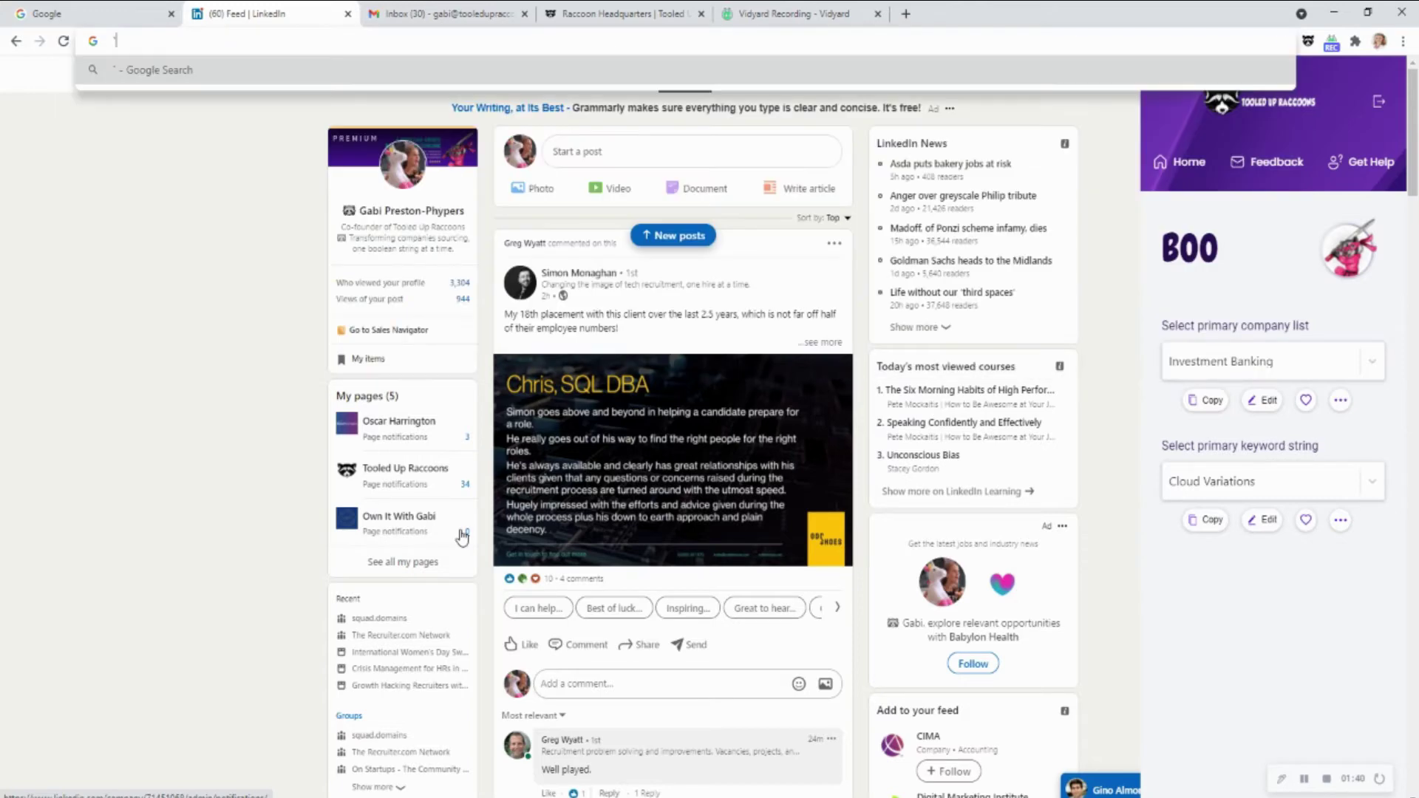
click(116, 458)
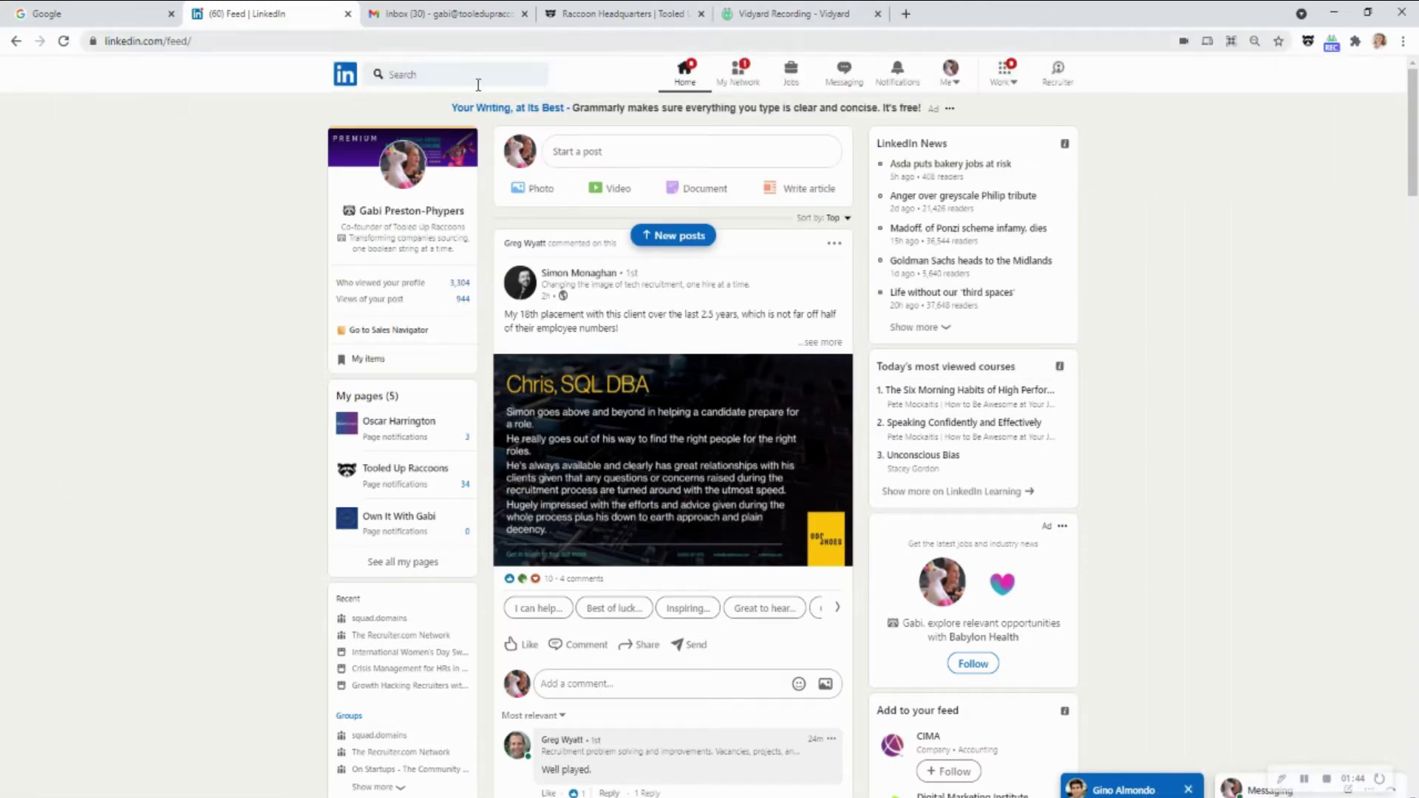
On your profile, add Tooled Up Raccoons from the headline to Boo as a company and select 'Transforming companies'
click(416, 164)
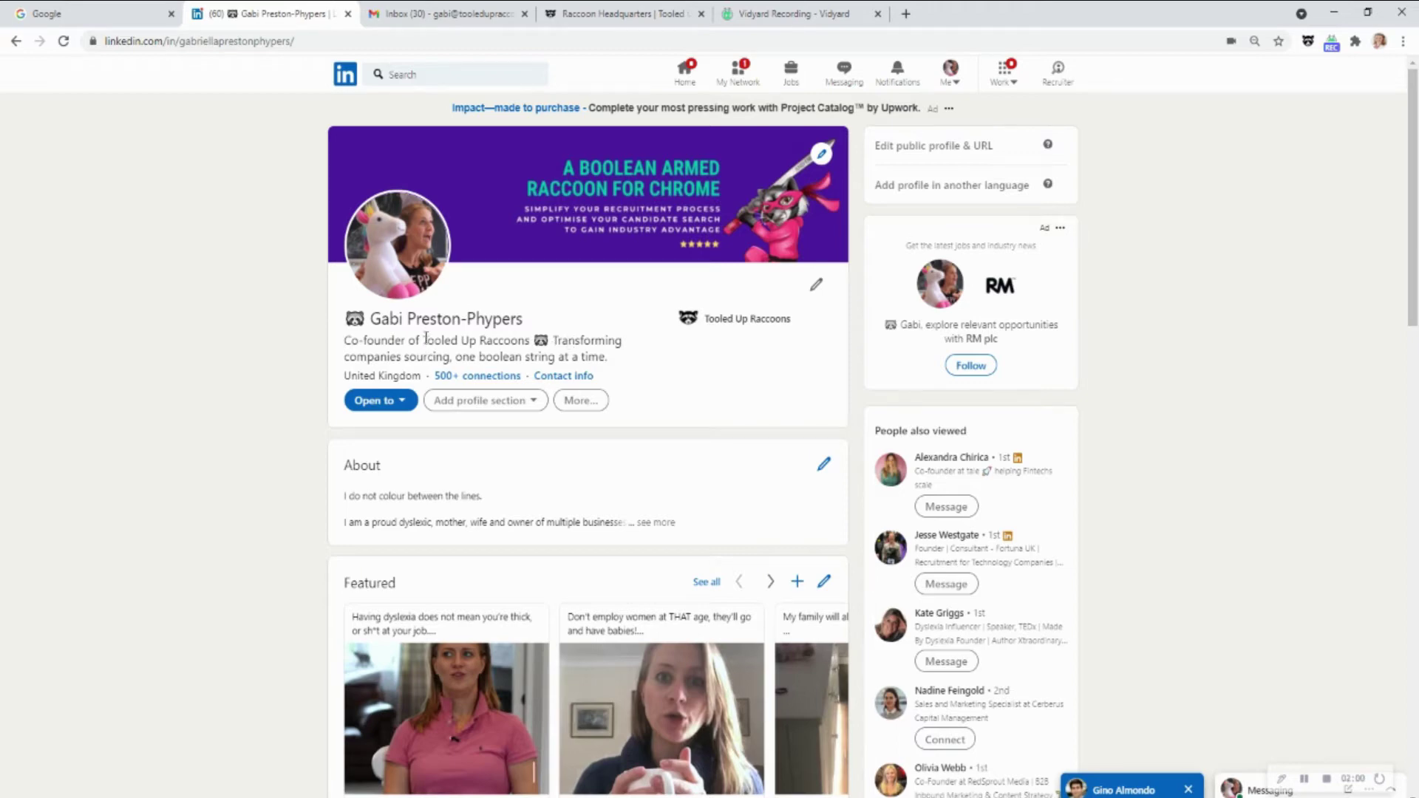
drag(423, 341, 531, 344)
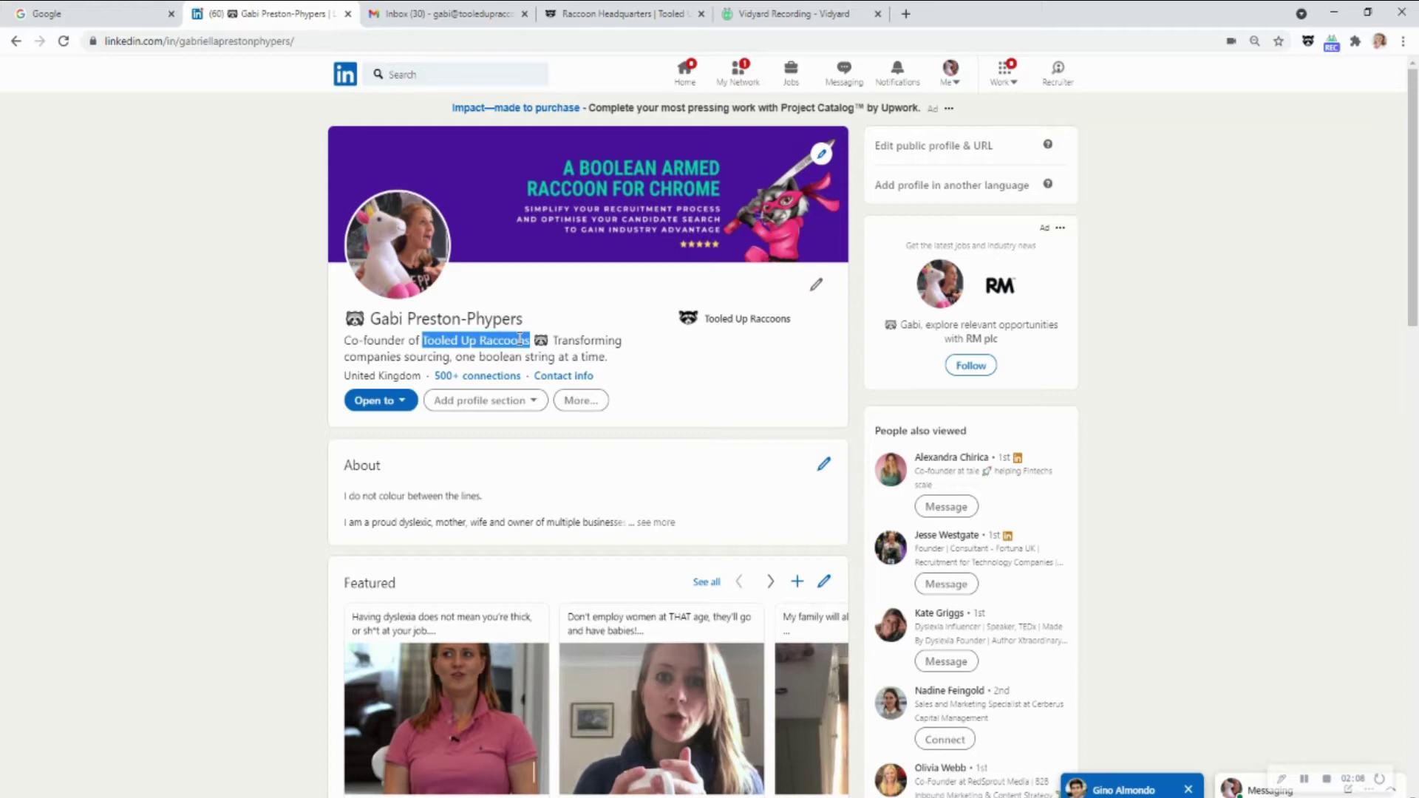
right_click(521, 341)
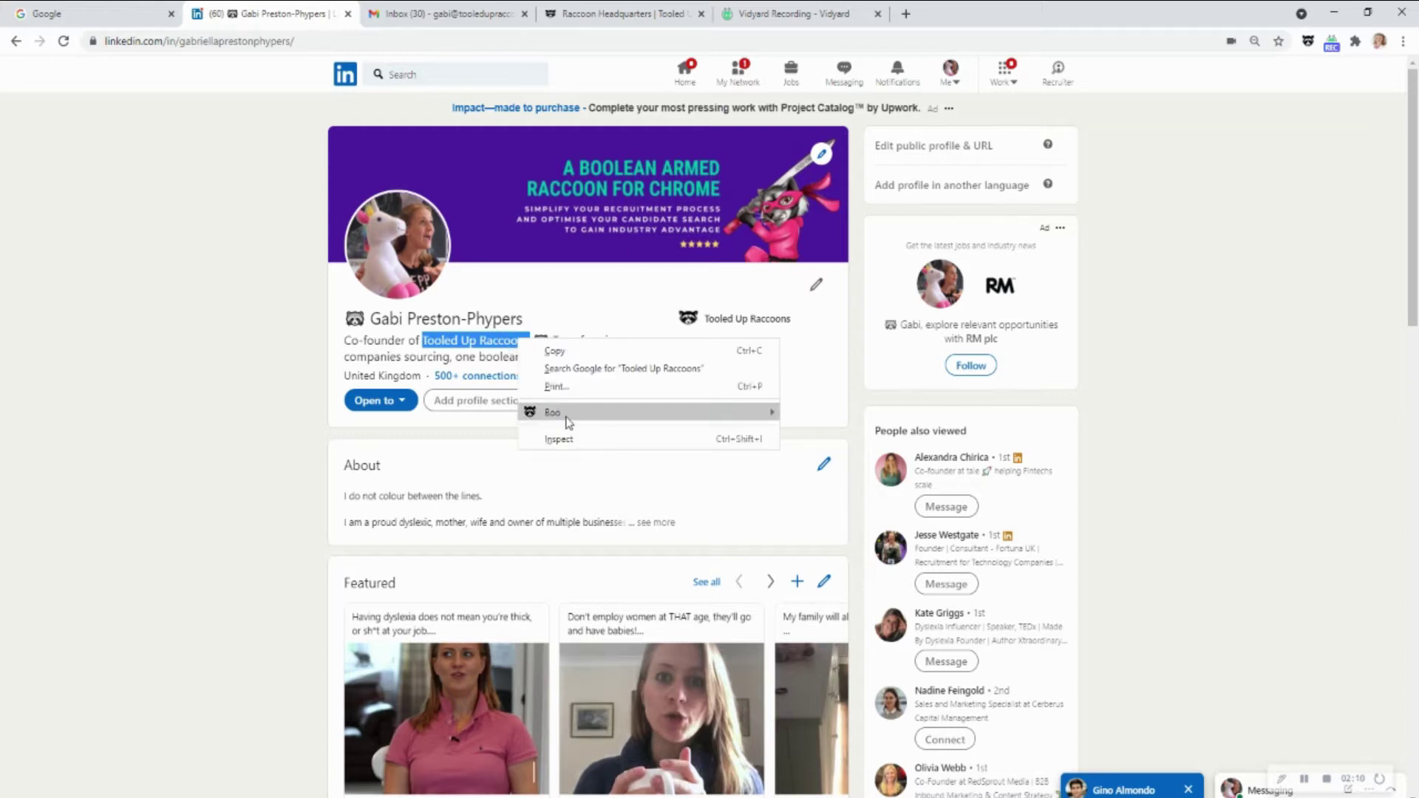
mouse_move(566, 419)
click(850, 432)
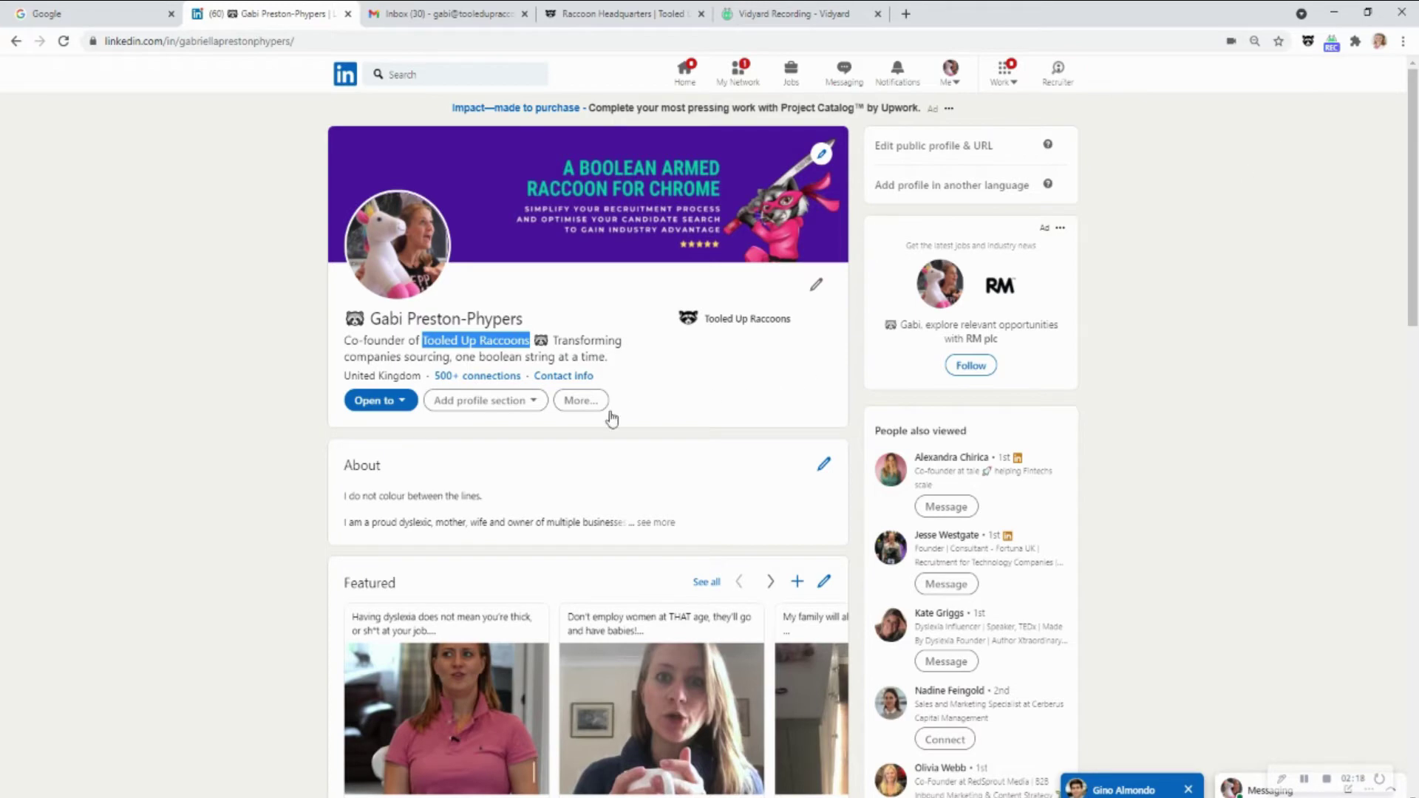
scroll(619, 416, down, 15)
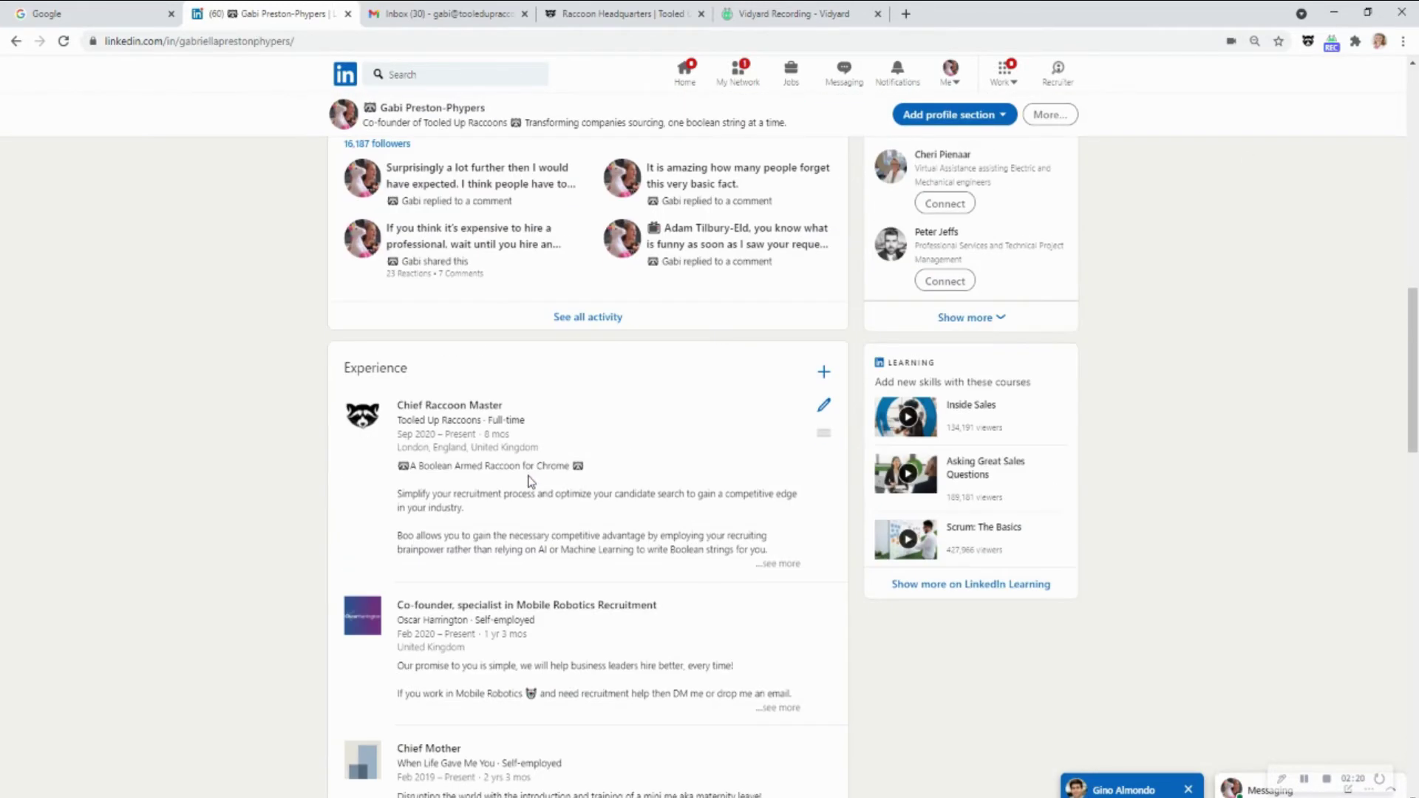
scroll(475, 294, up, 10)
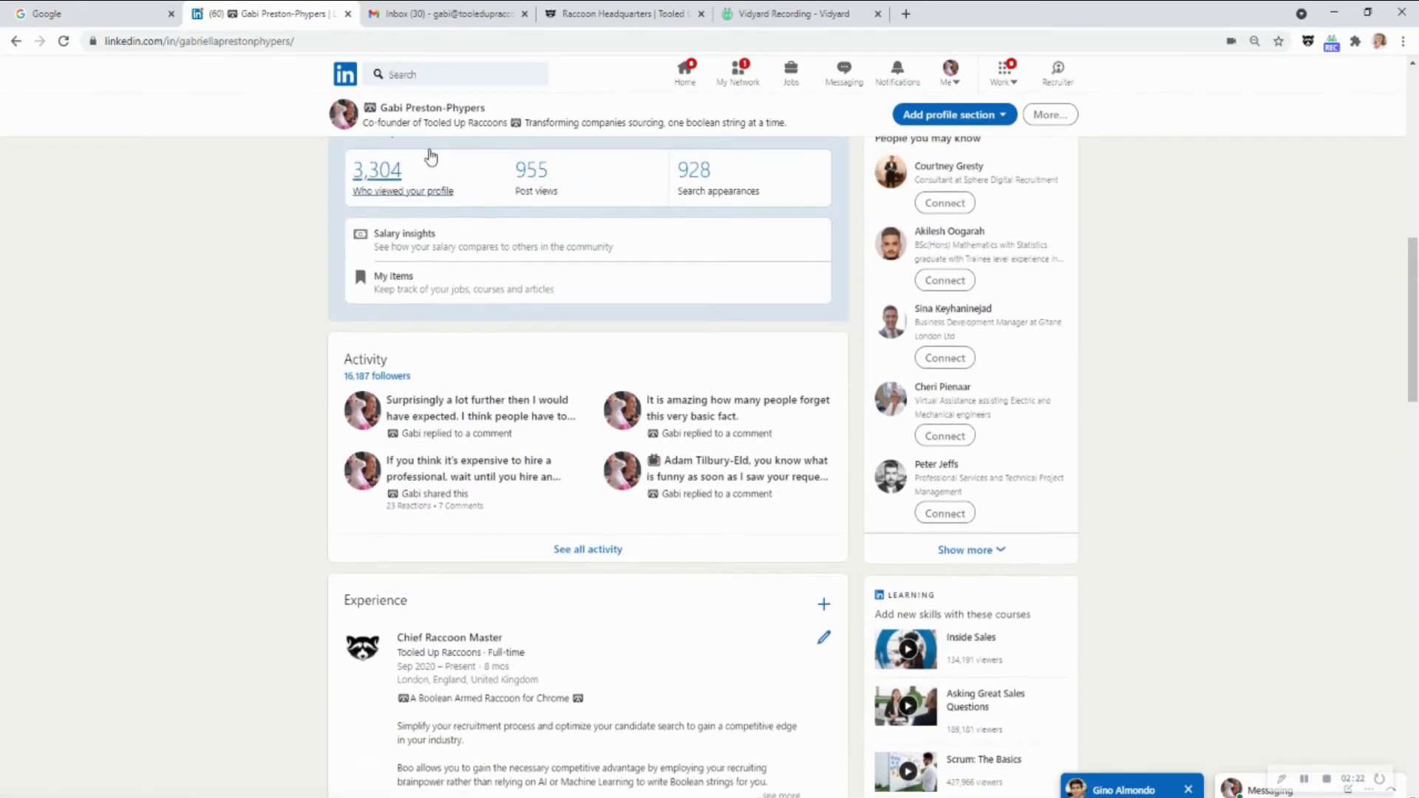
drag(522, 124, 621, 127)
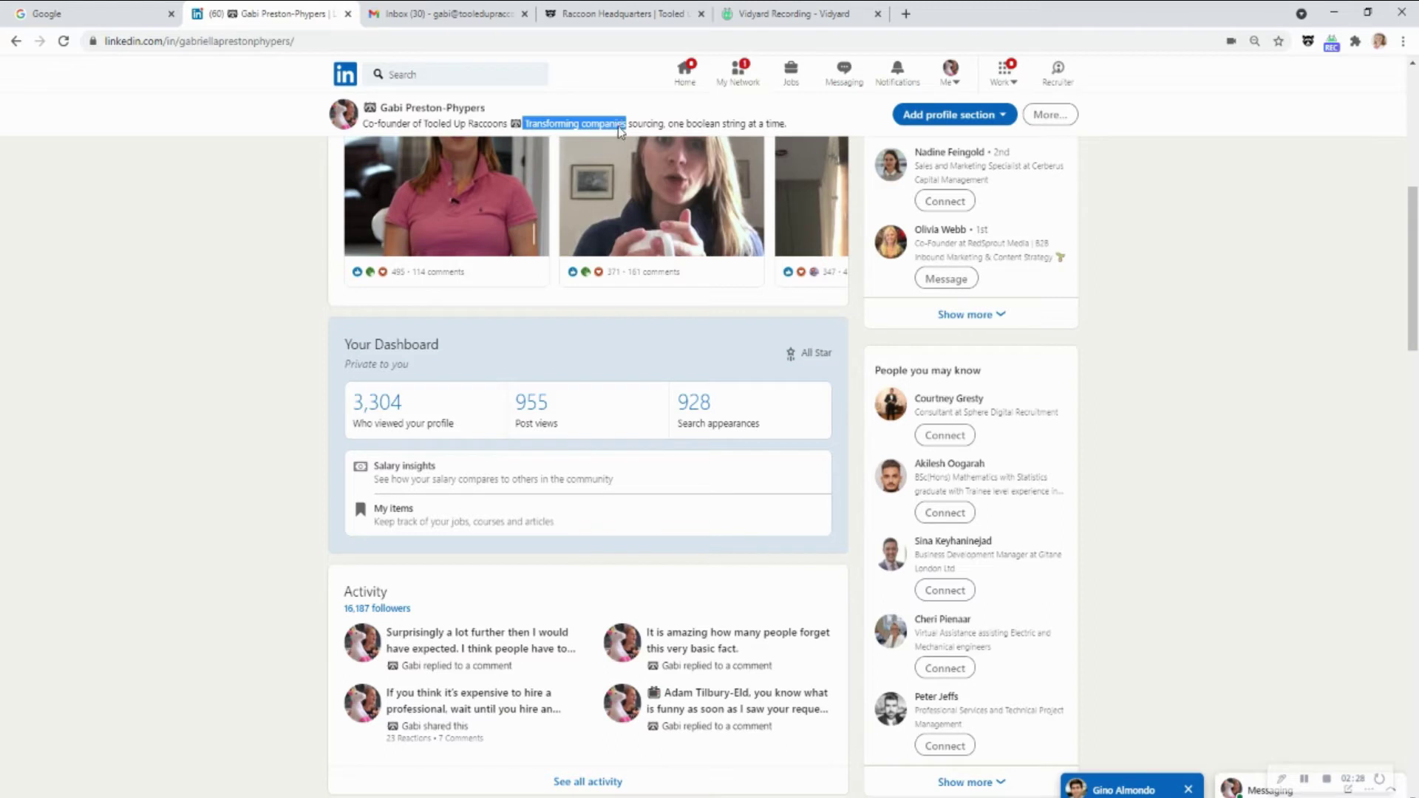
Save 'Transforming companies' to the Investment Banking company list via the Boo right-click menu
right_click(620, 126)
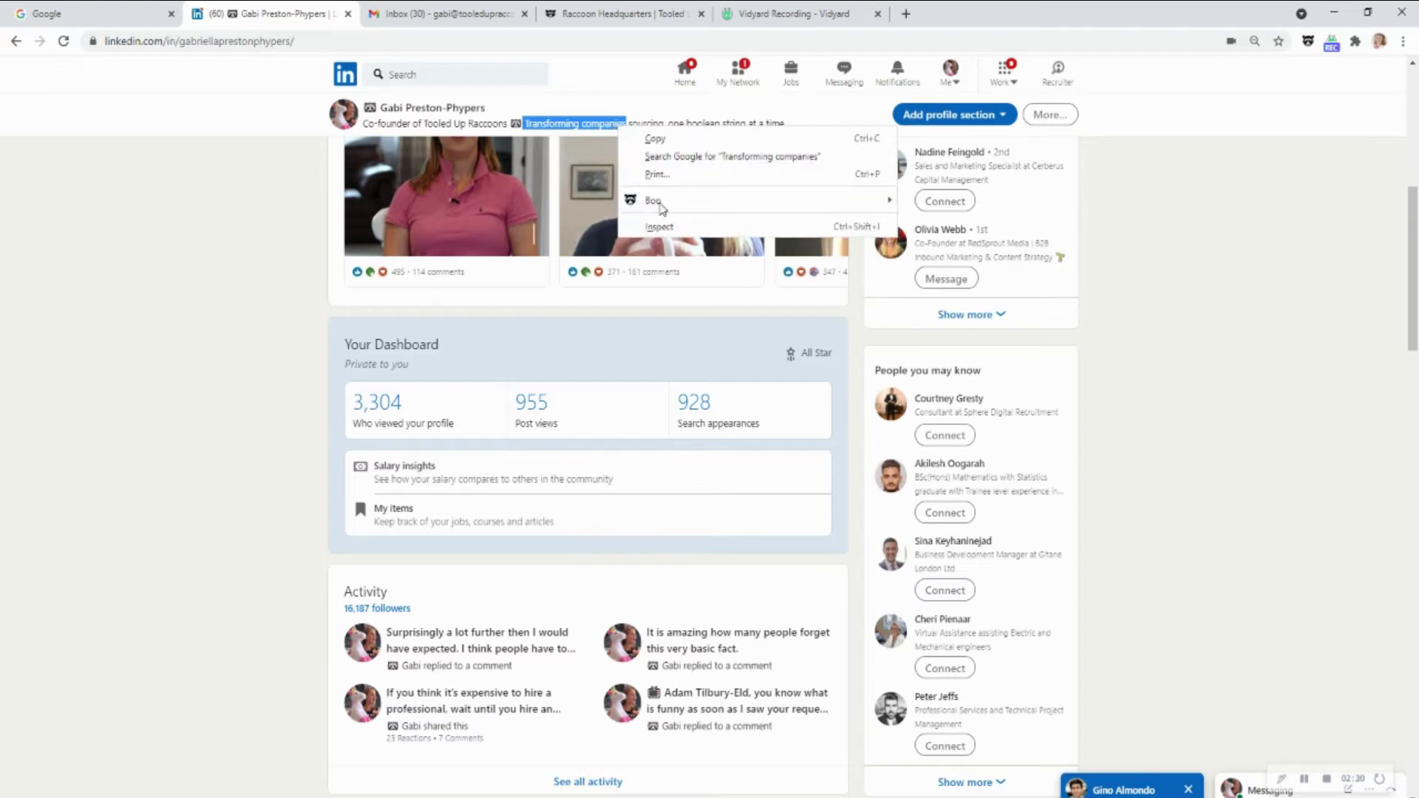
mouse_move(702, 198)
click(953, 216)
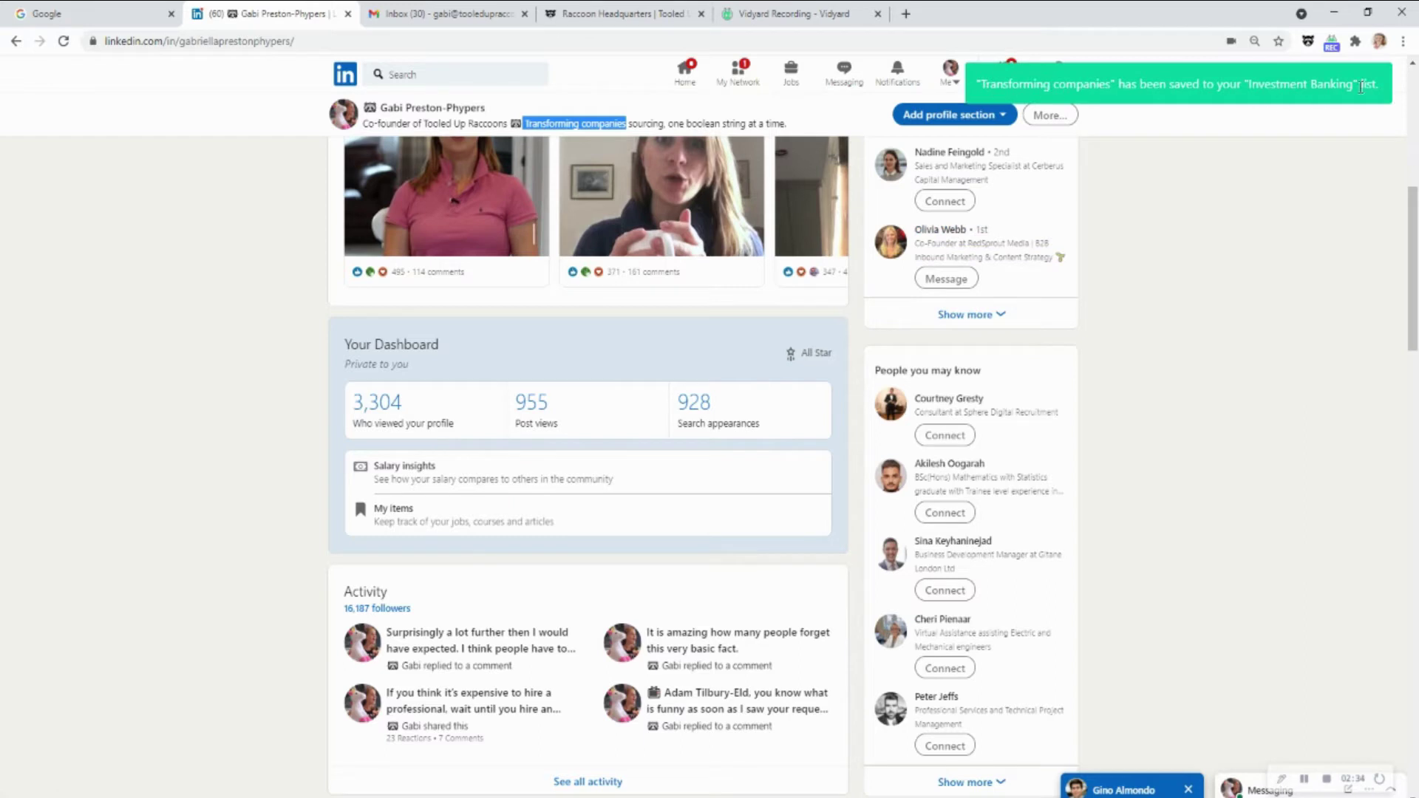
Copy the updated Investment Banking string, check it in the address bar, clear it, and return to the profile top
click(1308, 42)
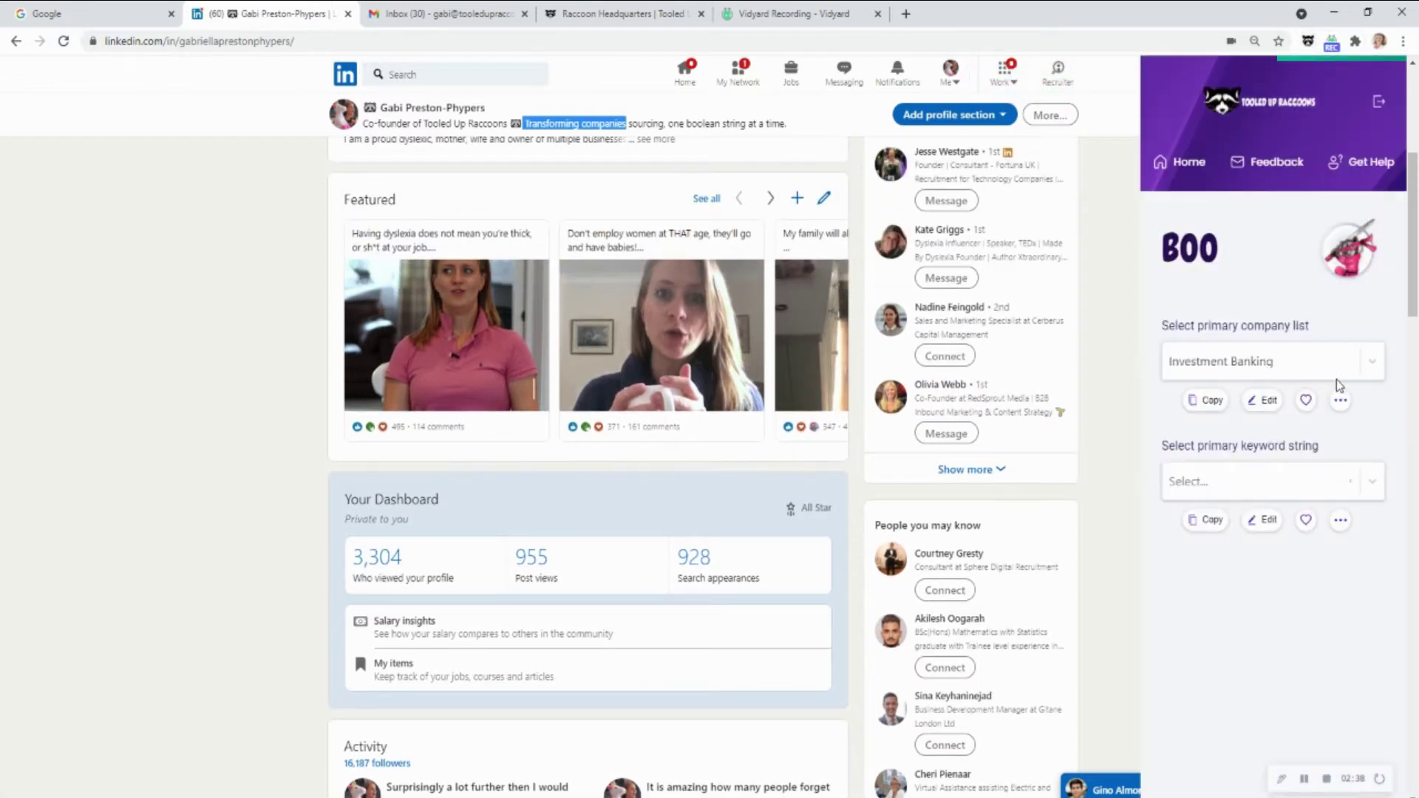
click(1204, 400)
click(847, 41)
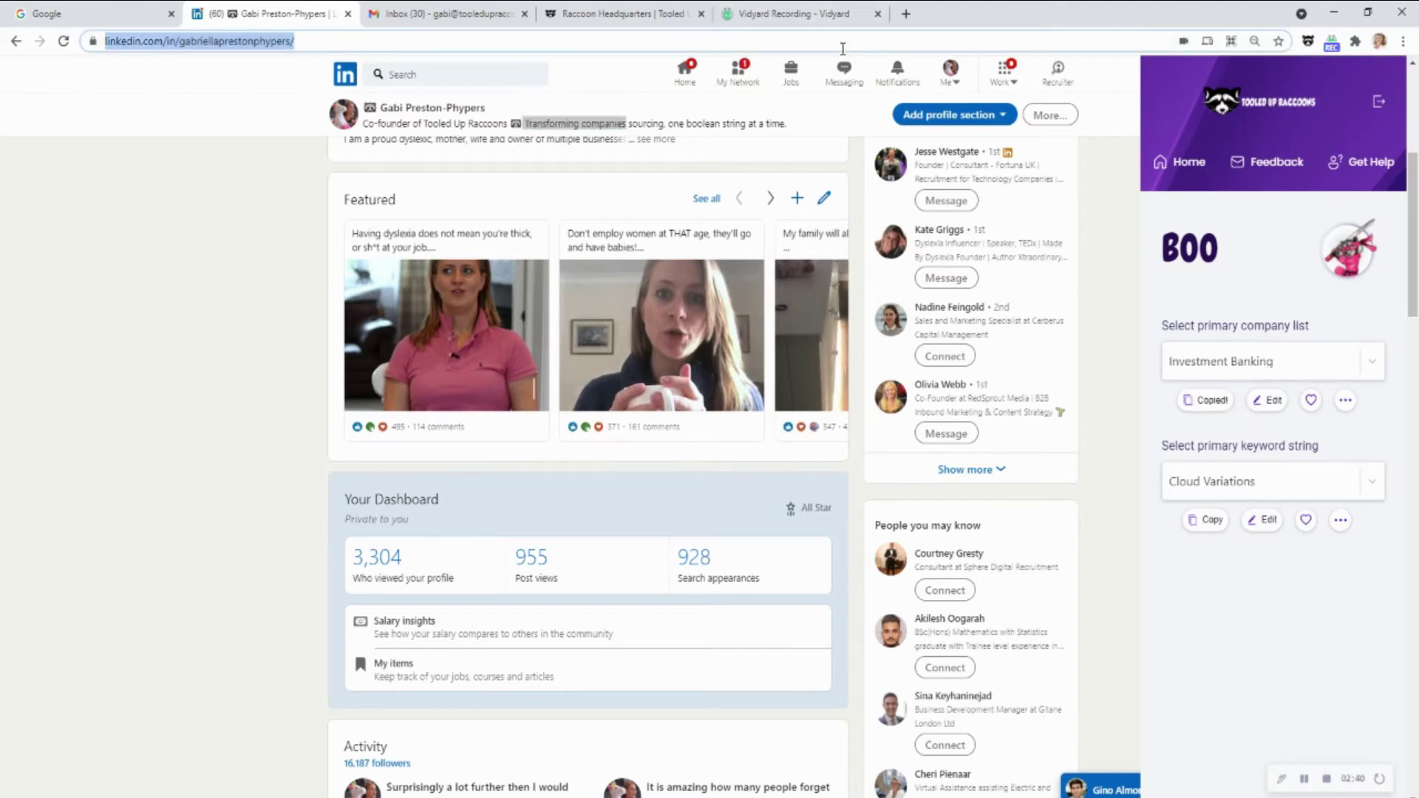
key(ctrl+v)
drag(1162, 40, 1302, 40)
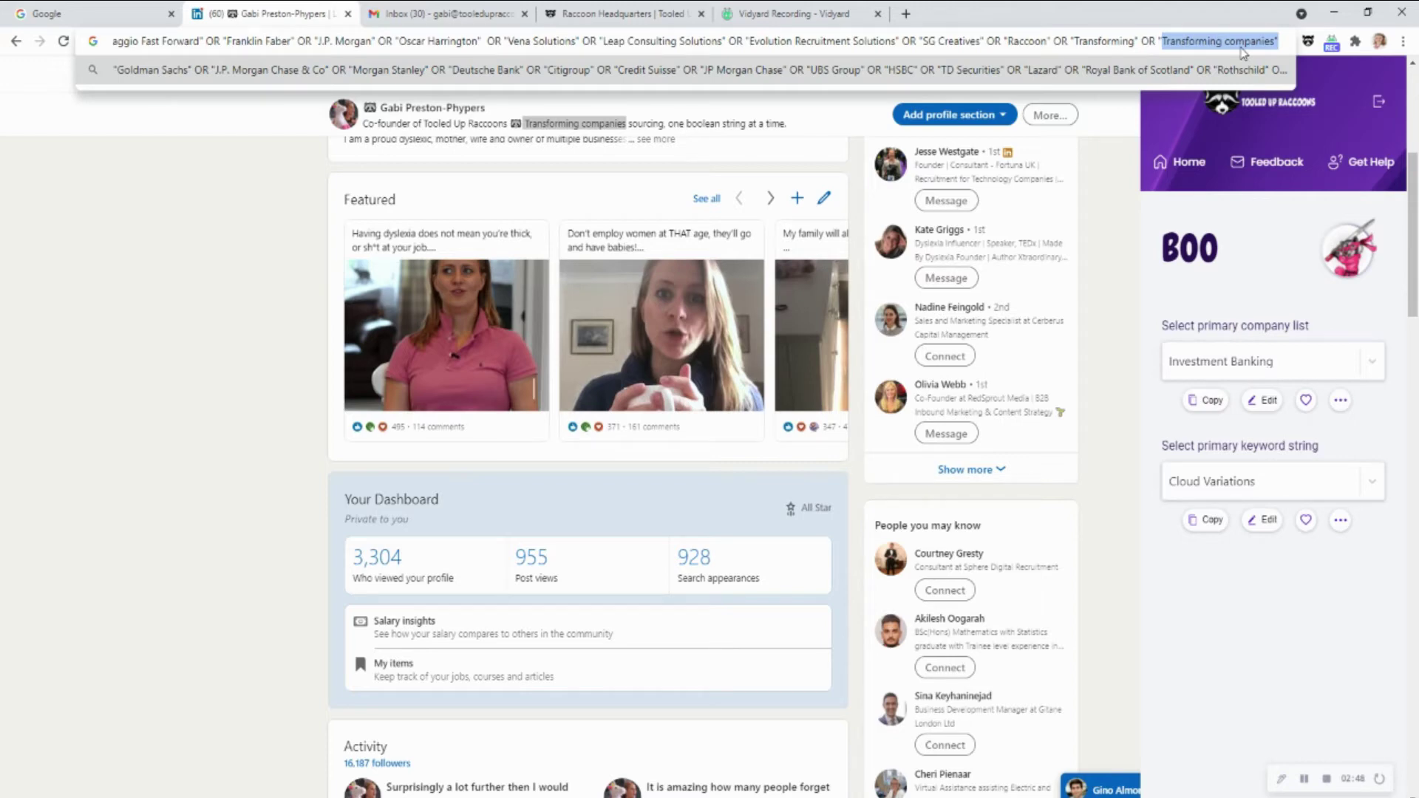
key(ctrl+a)
key(BackSpace)
click(177, 339)
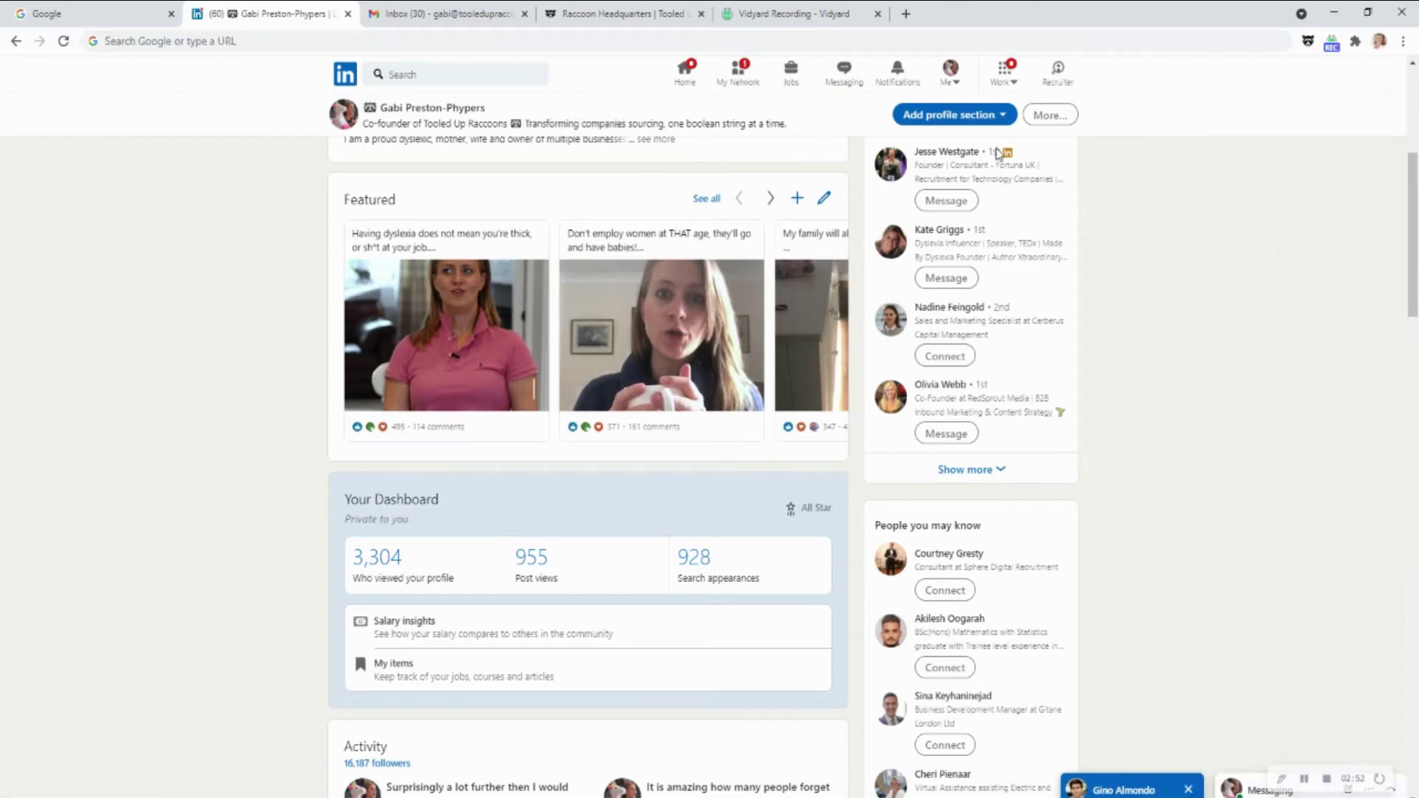
scroll(643, 510, up, 2)
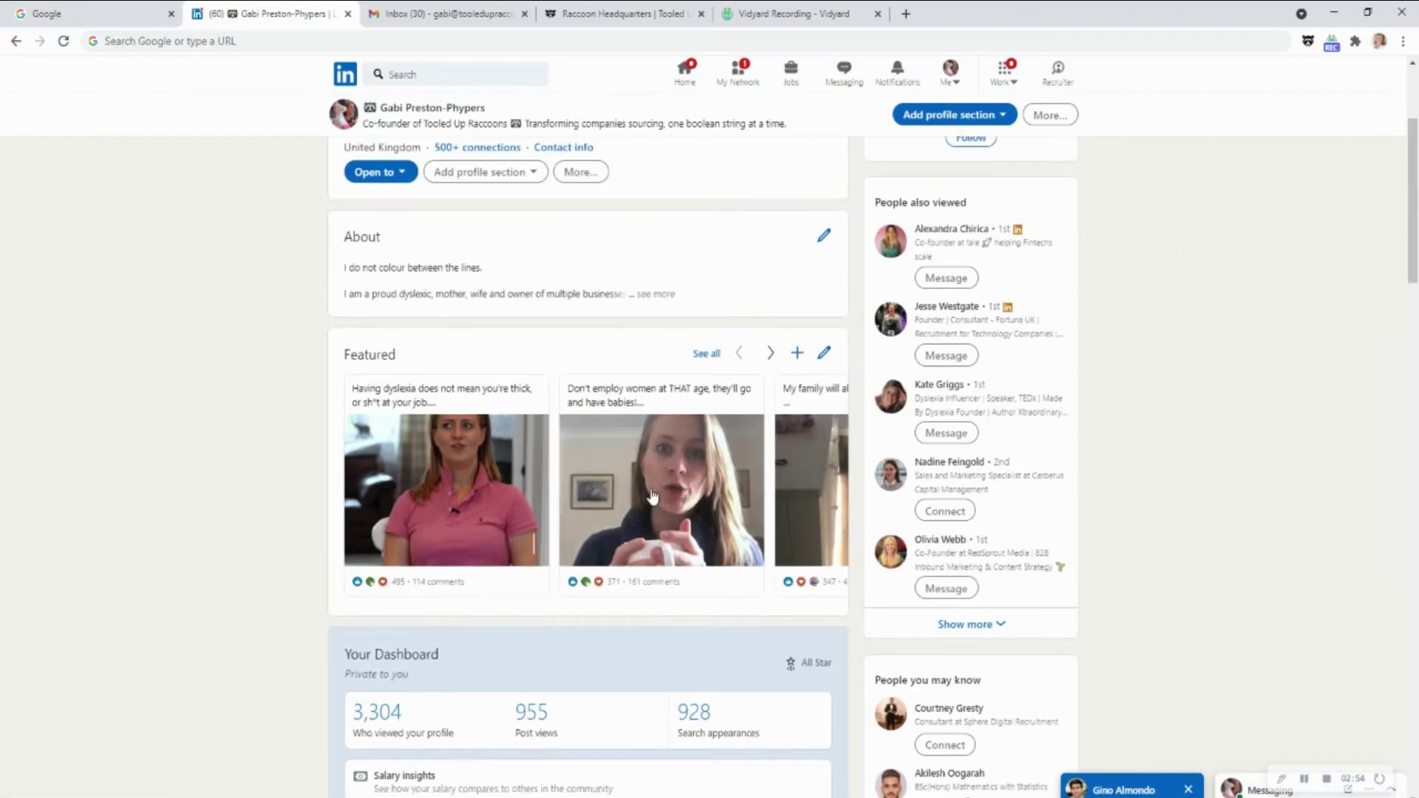
scroll(651, 496, up, 3)
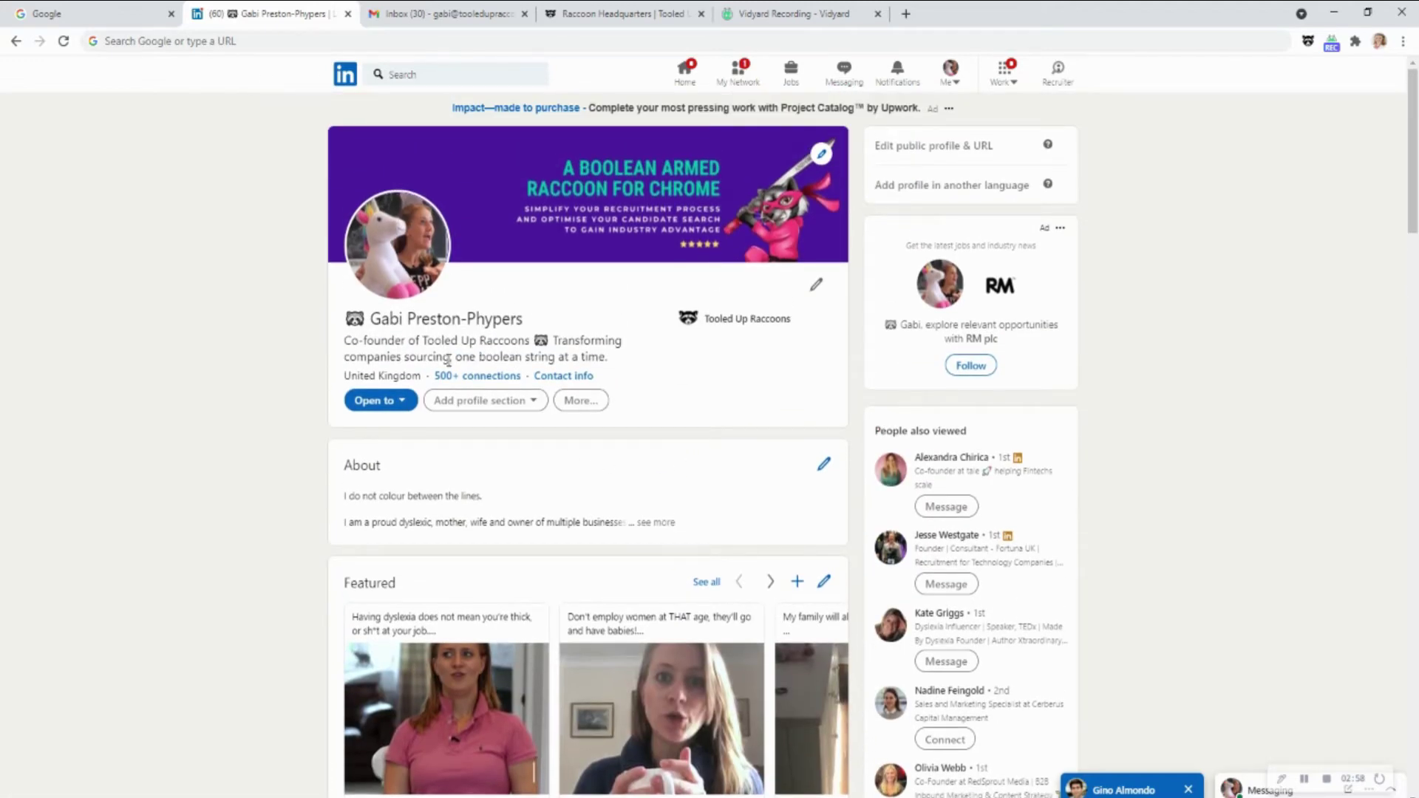
Send the headline phrase 'companies sourcing' to Boo's Save Keyword/s dialog
drag(448, 357, 346, 358)
right_click(385, 357)
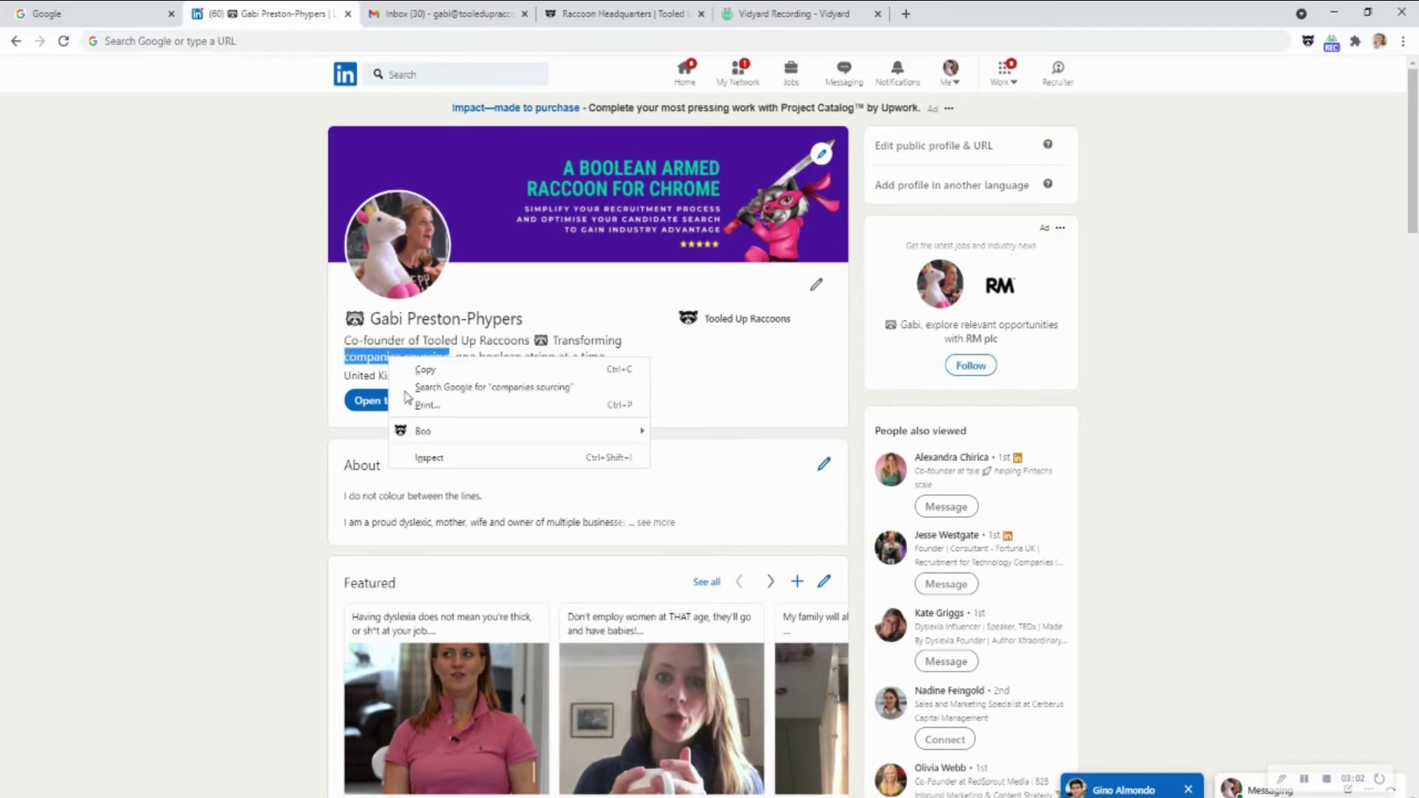
mouse_move(434, 433)
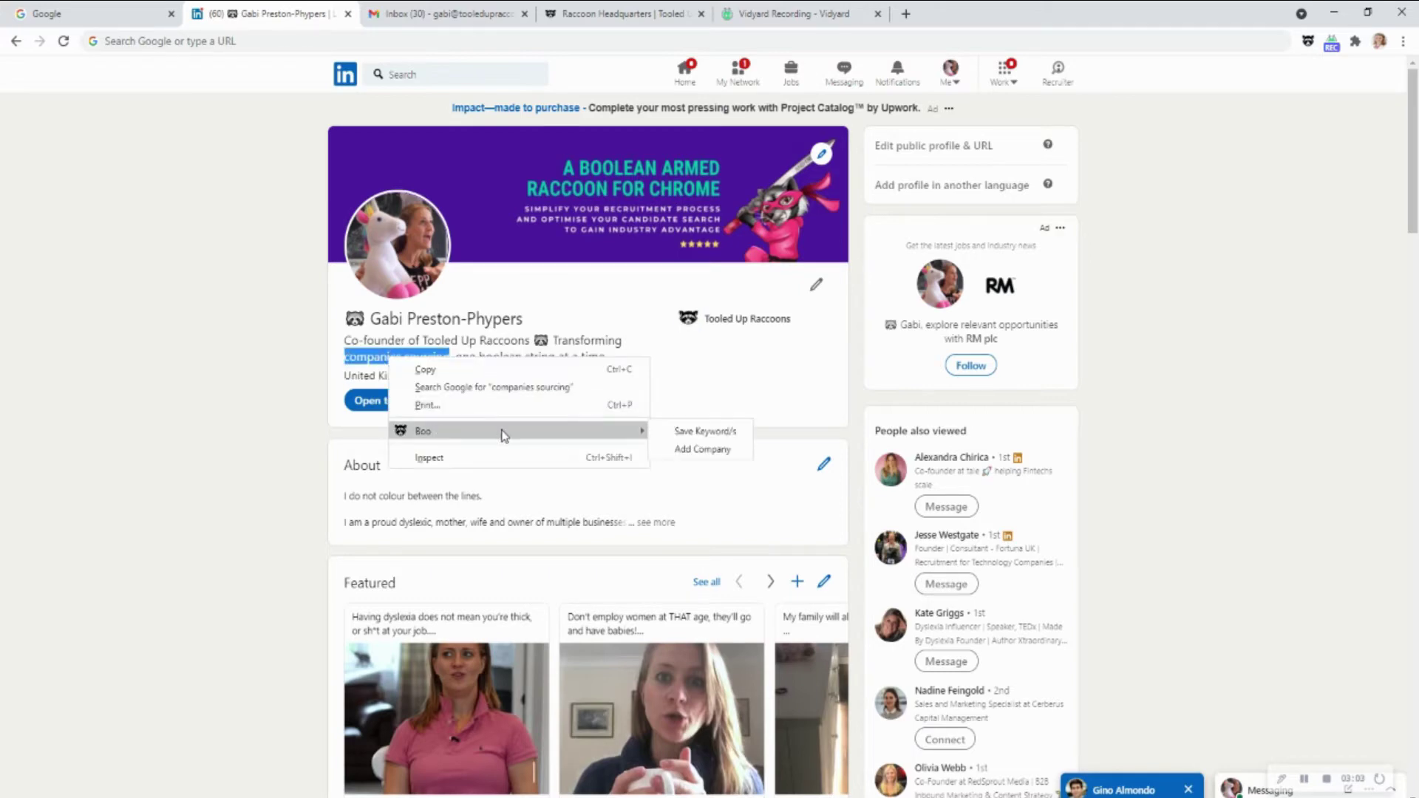
click(728, 431)
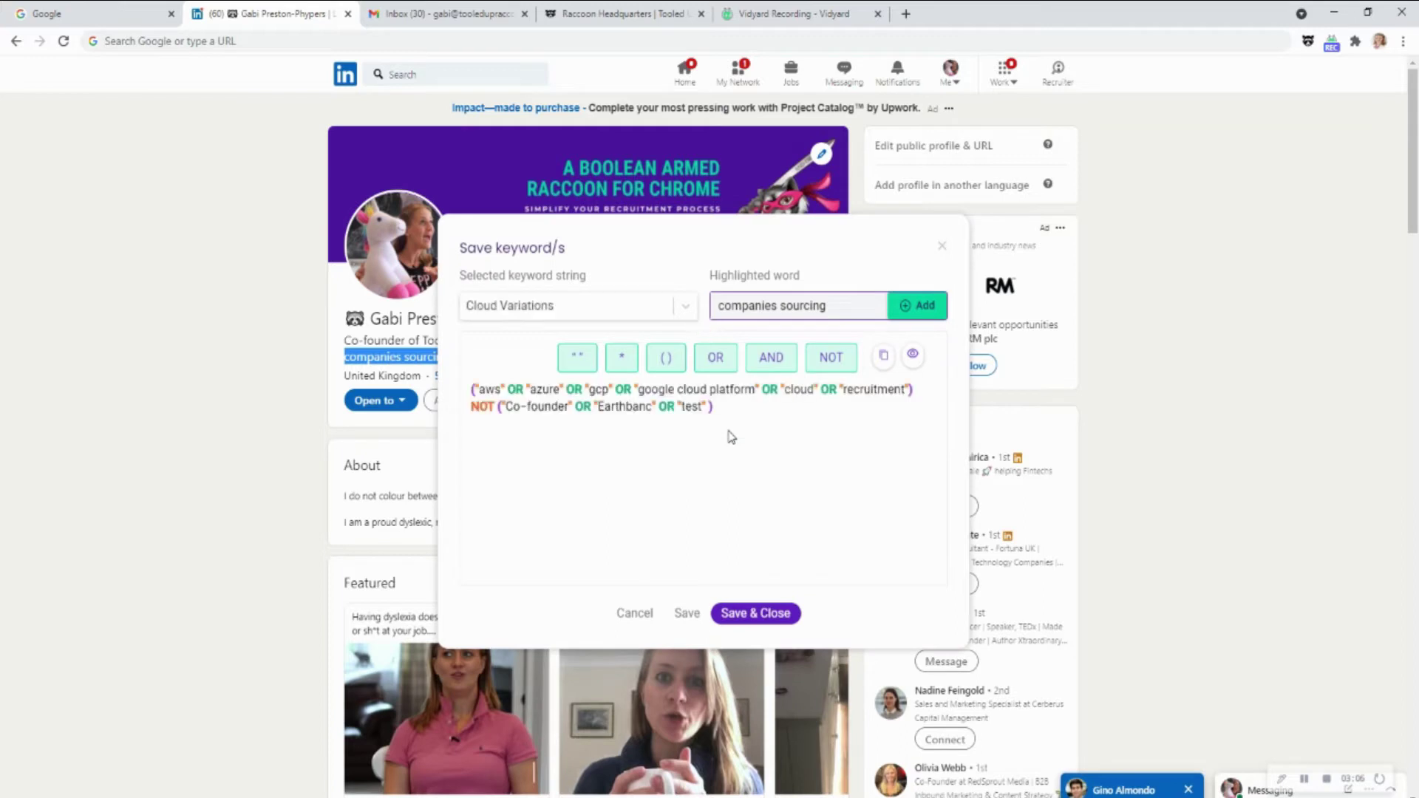
click(725, 305)
drag(725, 305, 887, 314)
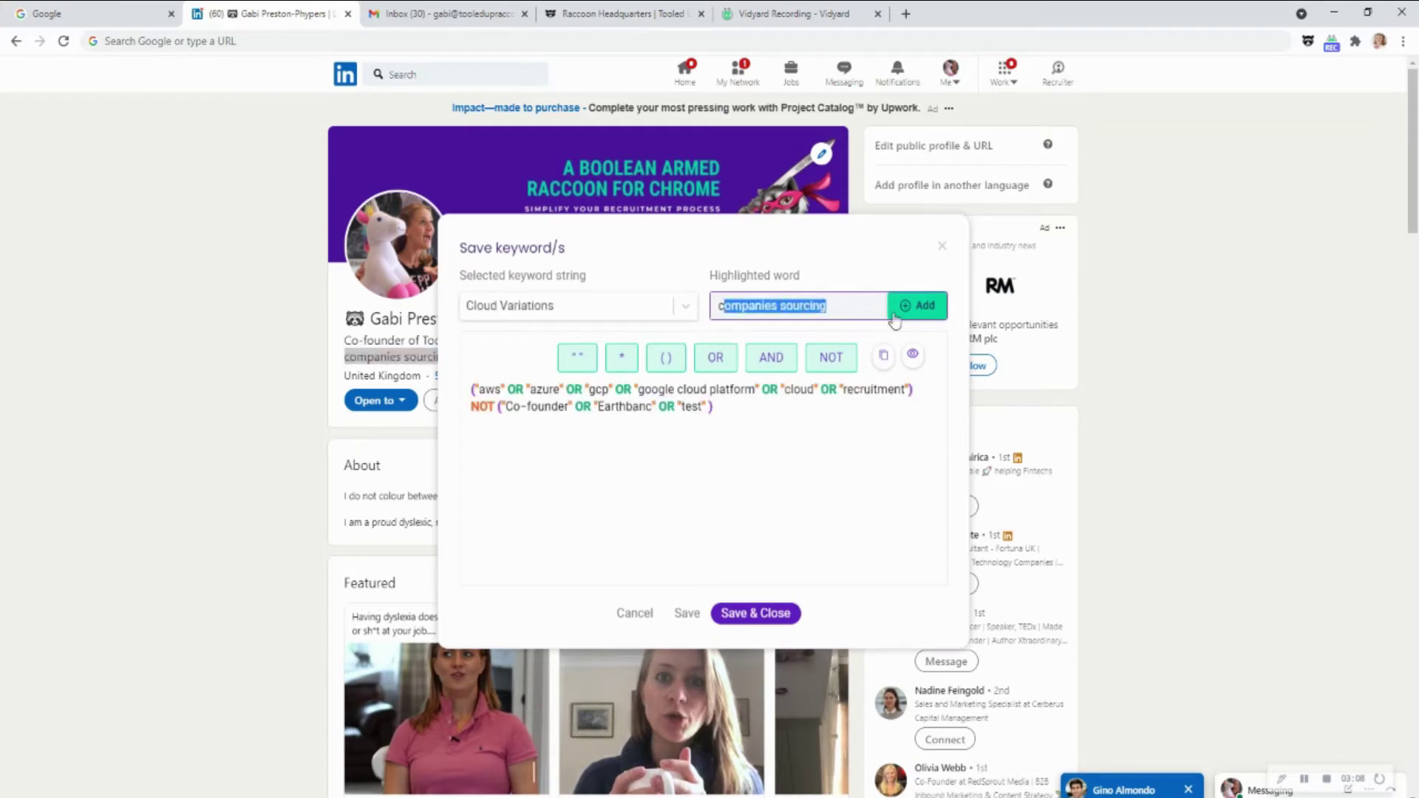
click(853, 302)
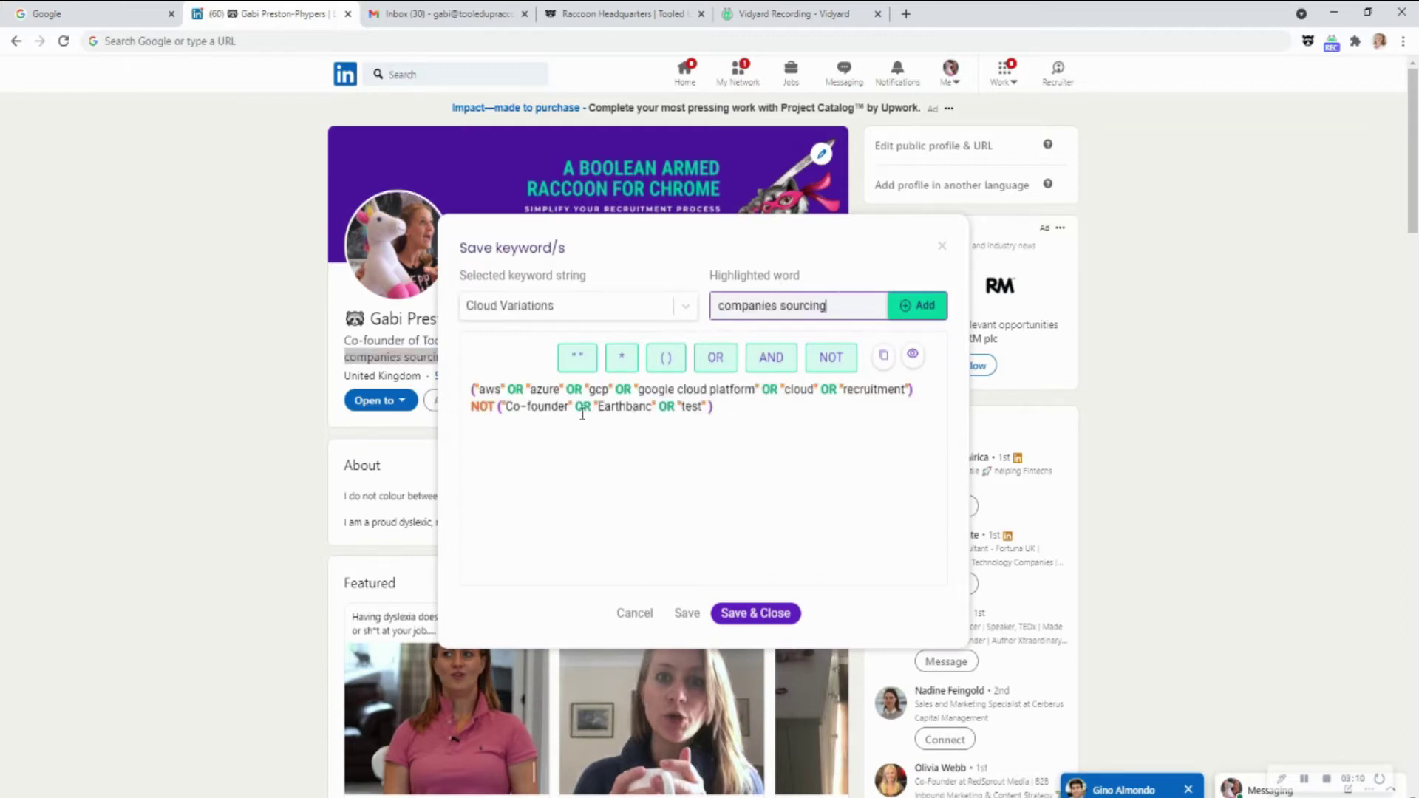
Add OR 'companies sourcing' after "test" in the Cloud Variations NOT group and preview the lines
drag(473, 389, 792, 418)
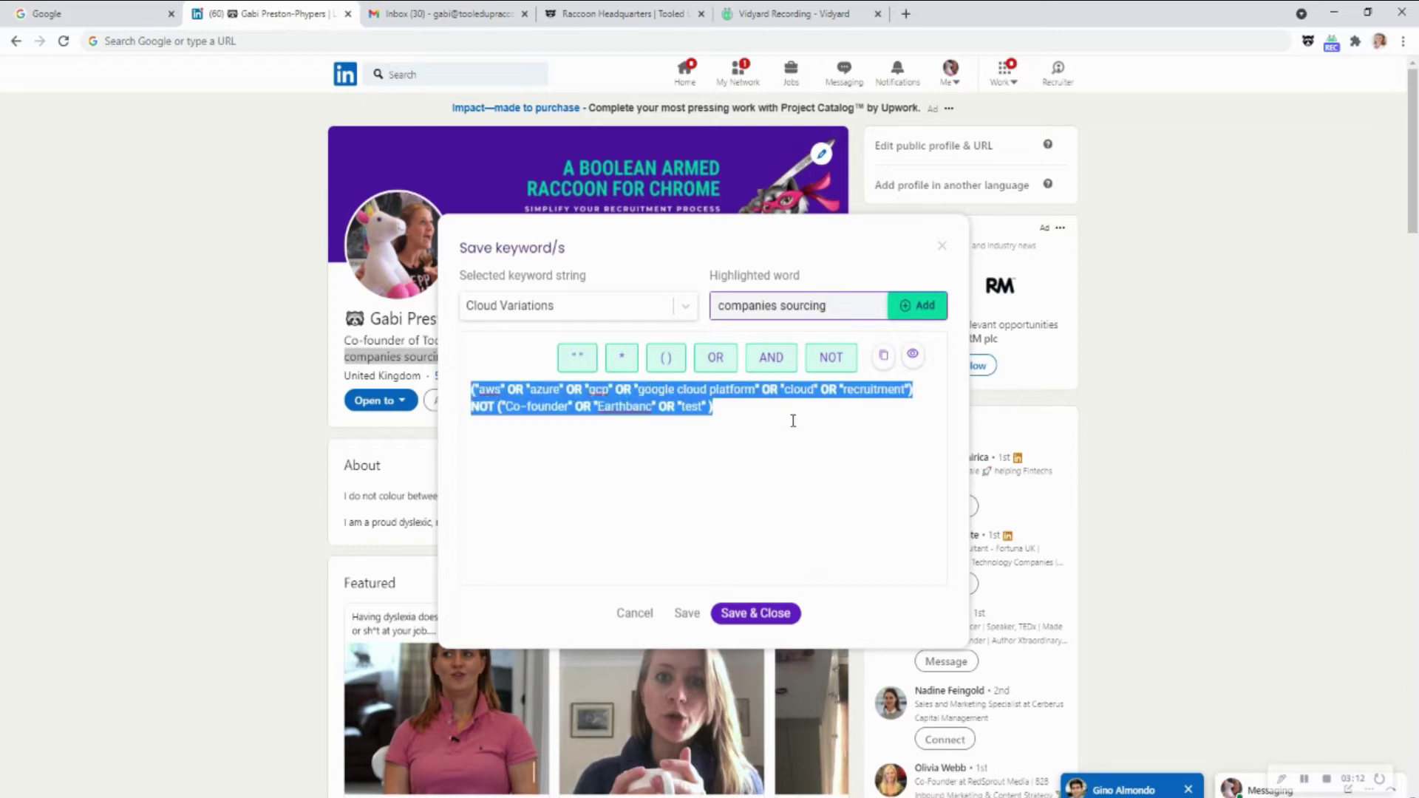
click(706, 414)
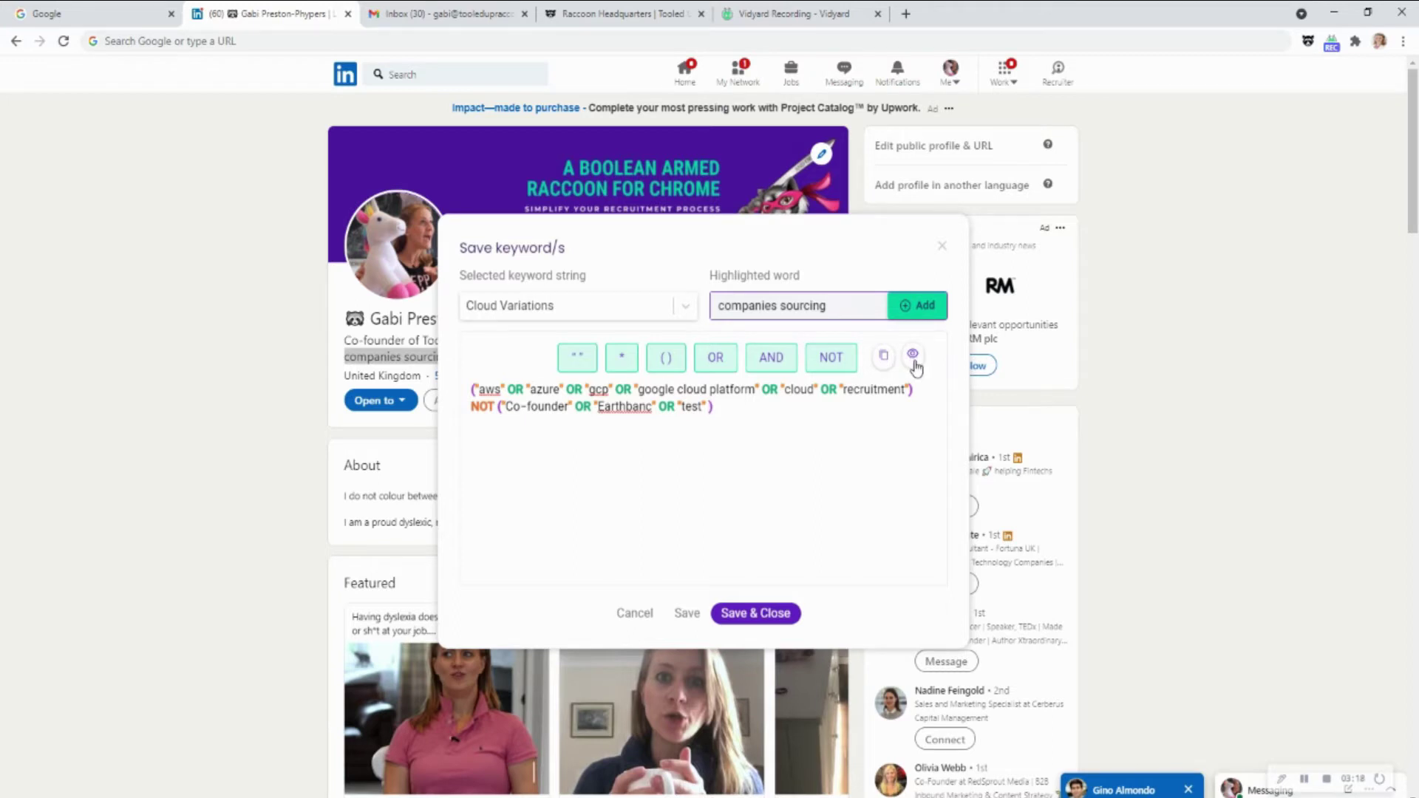
click(715, 366)
click(929, 307)
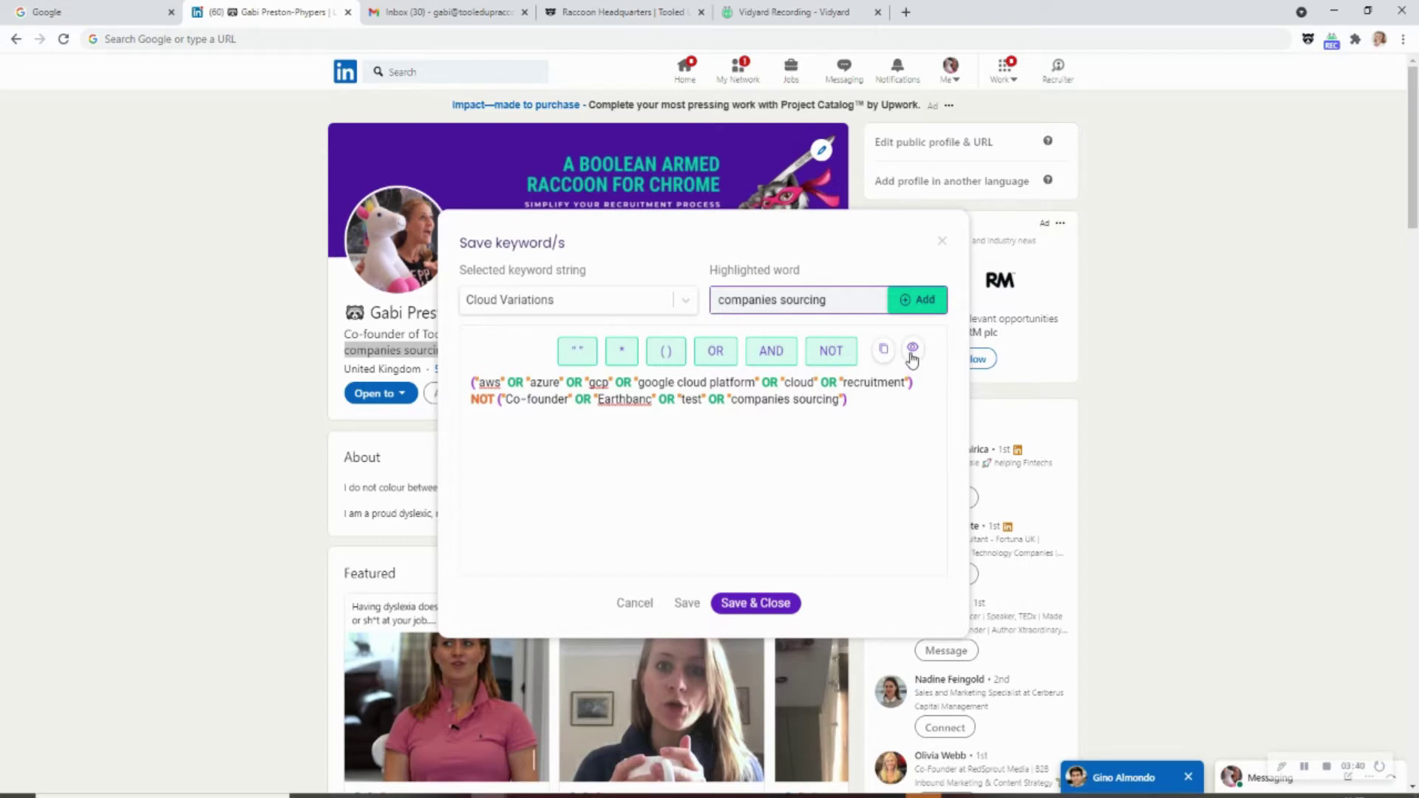
click(912, 354)
drag(886, 410, 479, 408)
drag(925, 386, 452, 393)
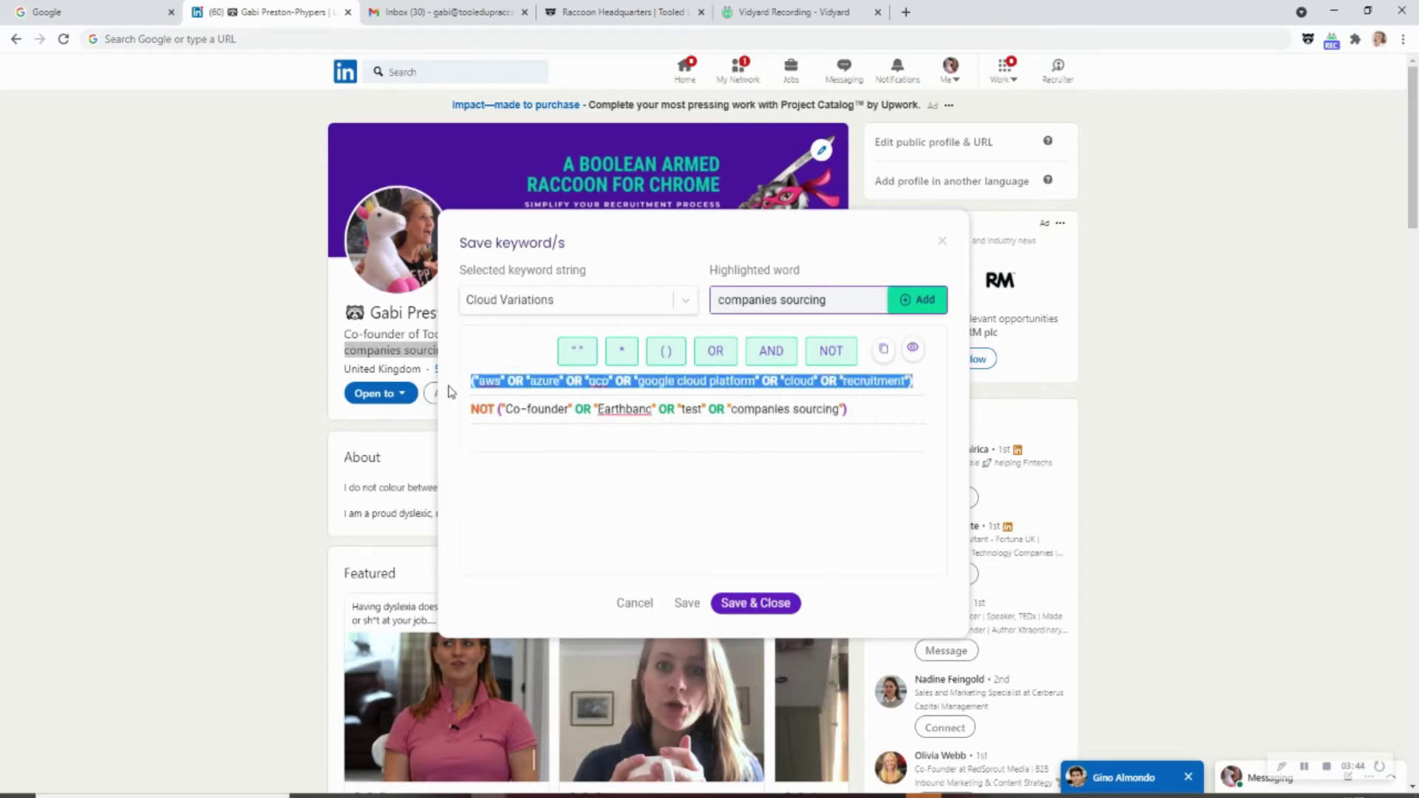
click(919, 409)
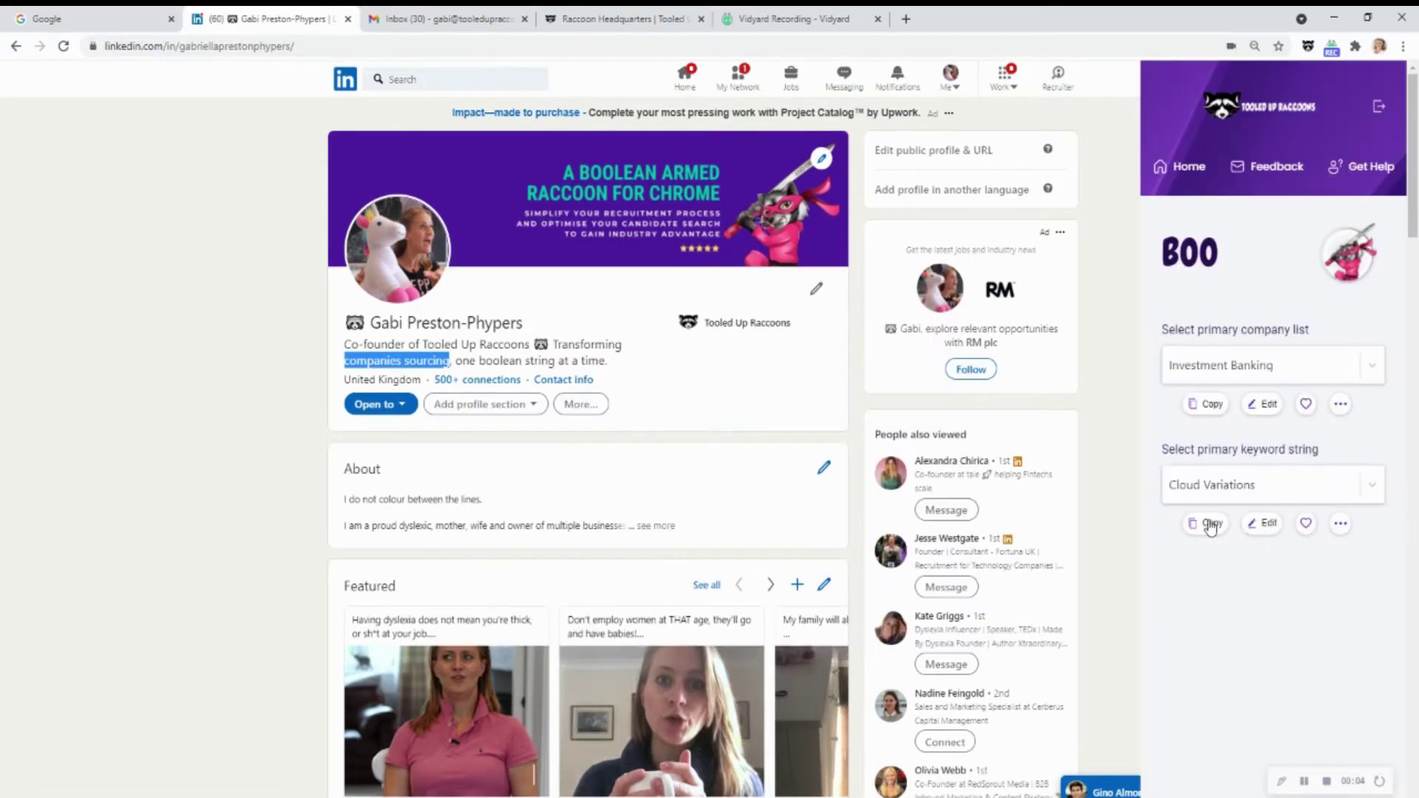
Copy the updated Cloud Variations string, paste it into the address bar, then cut it out again
click(1210, 526)
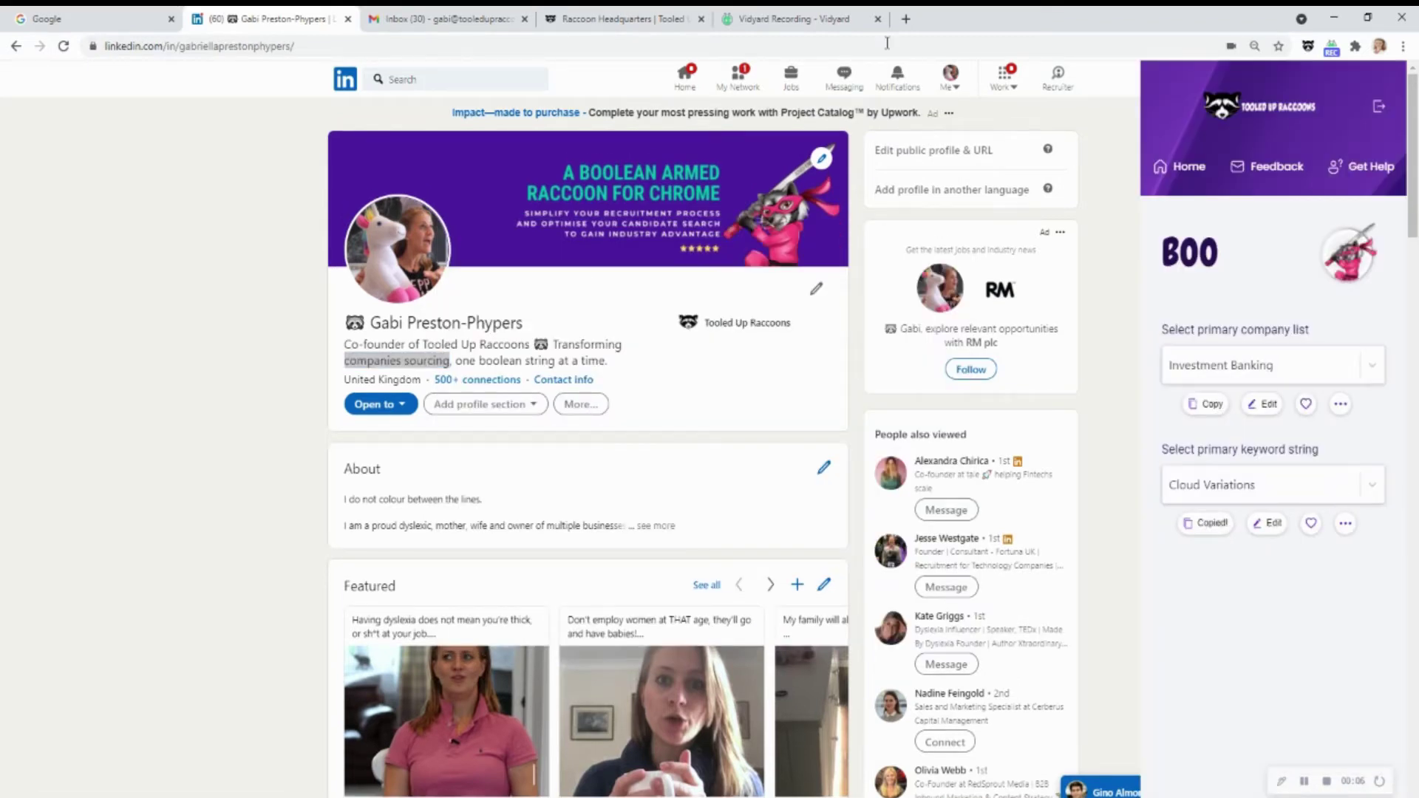
click(860, 45)
key(ctrl+v)
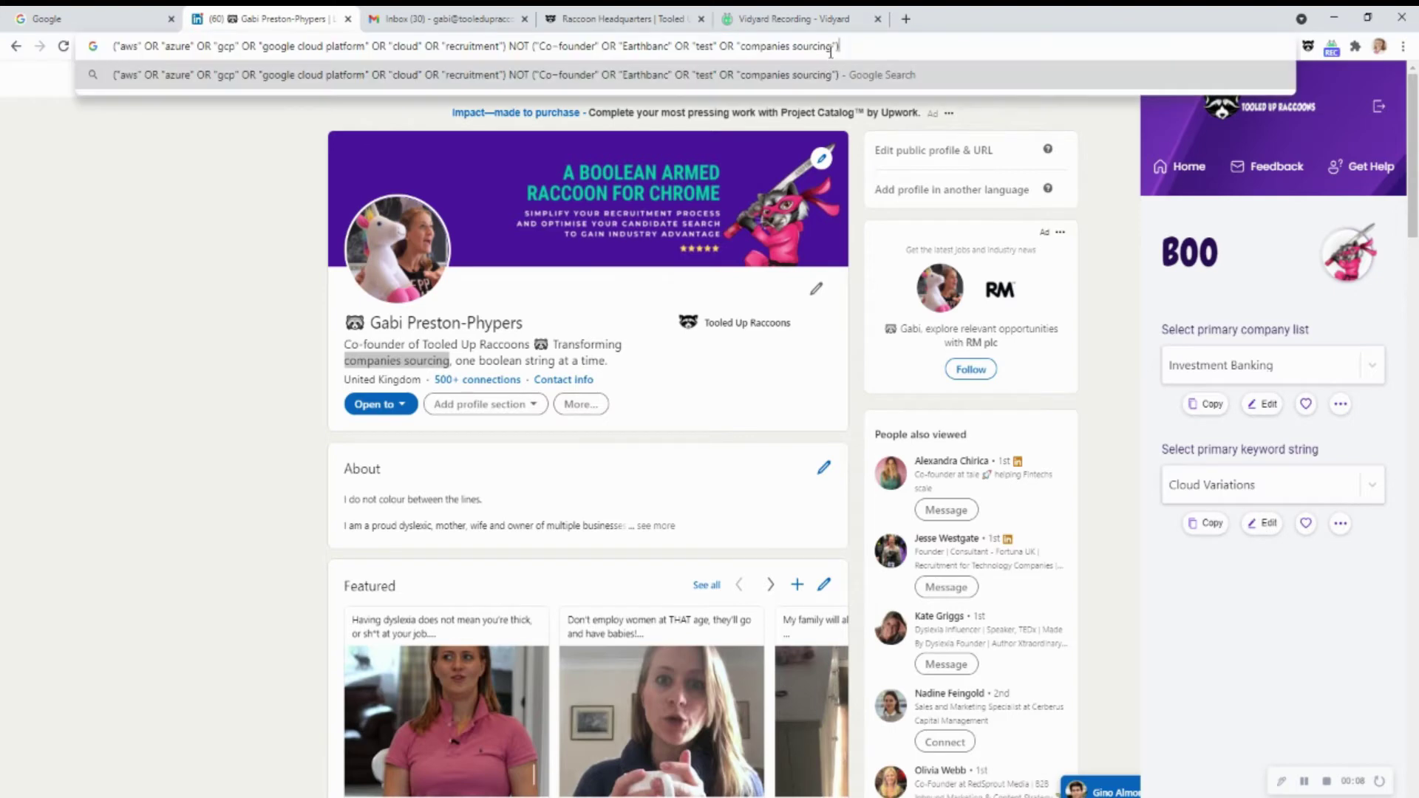
drag(835, 46, 669, 46)
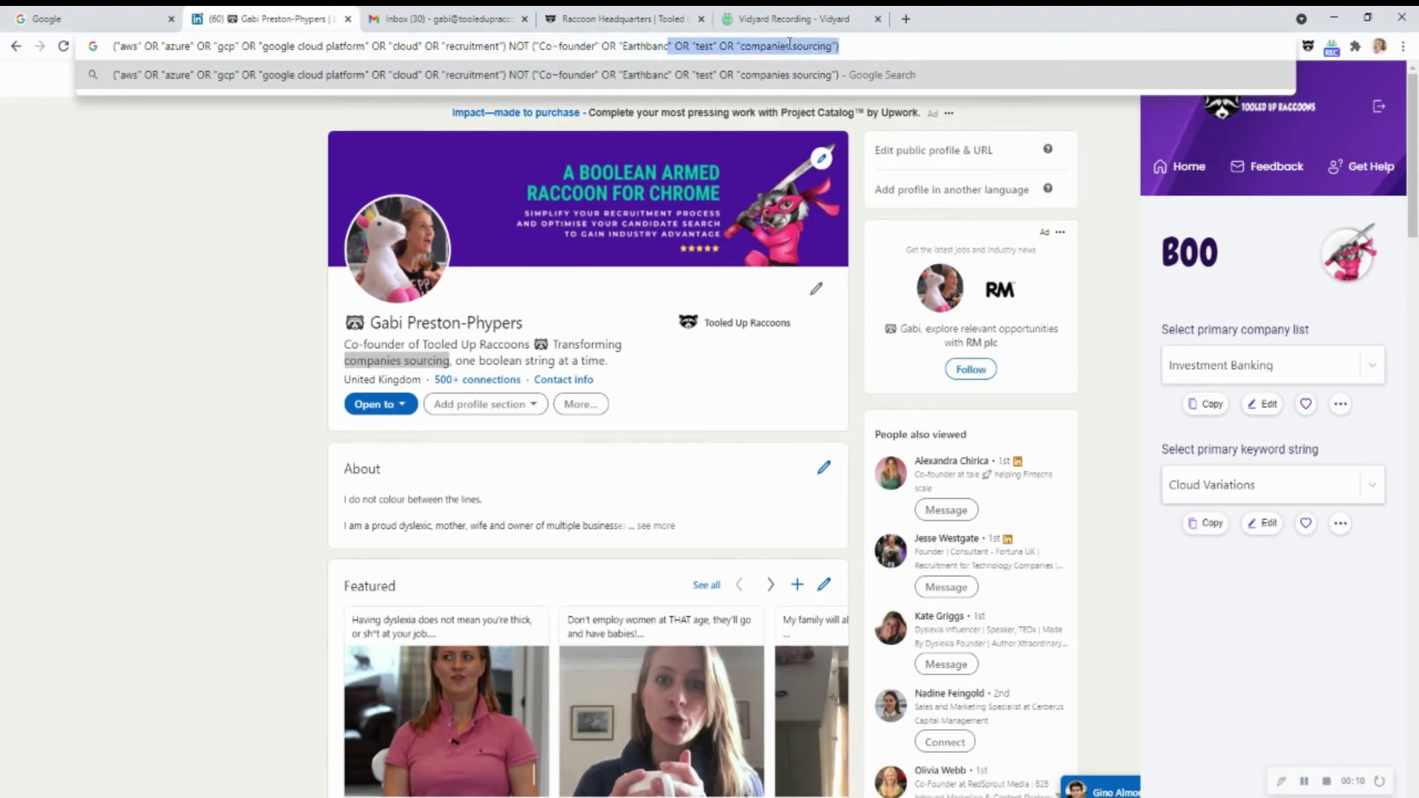
drag(789, 44, 91, 48)
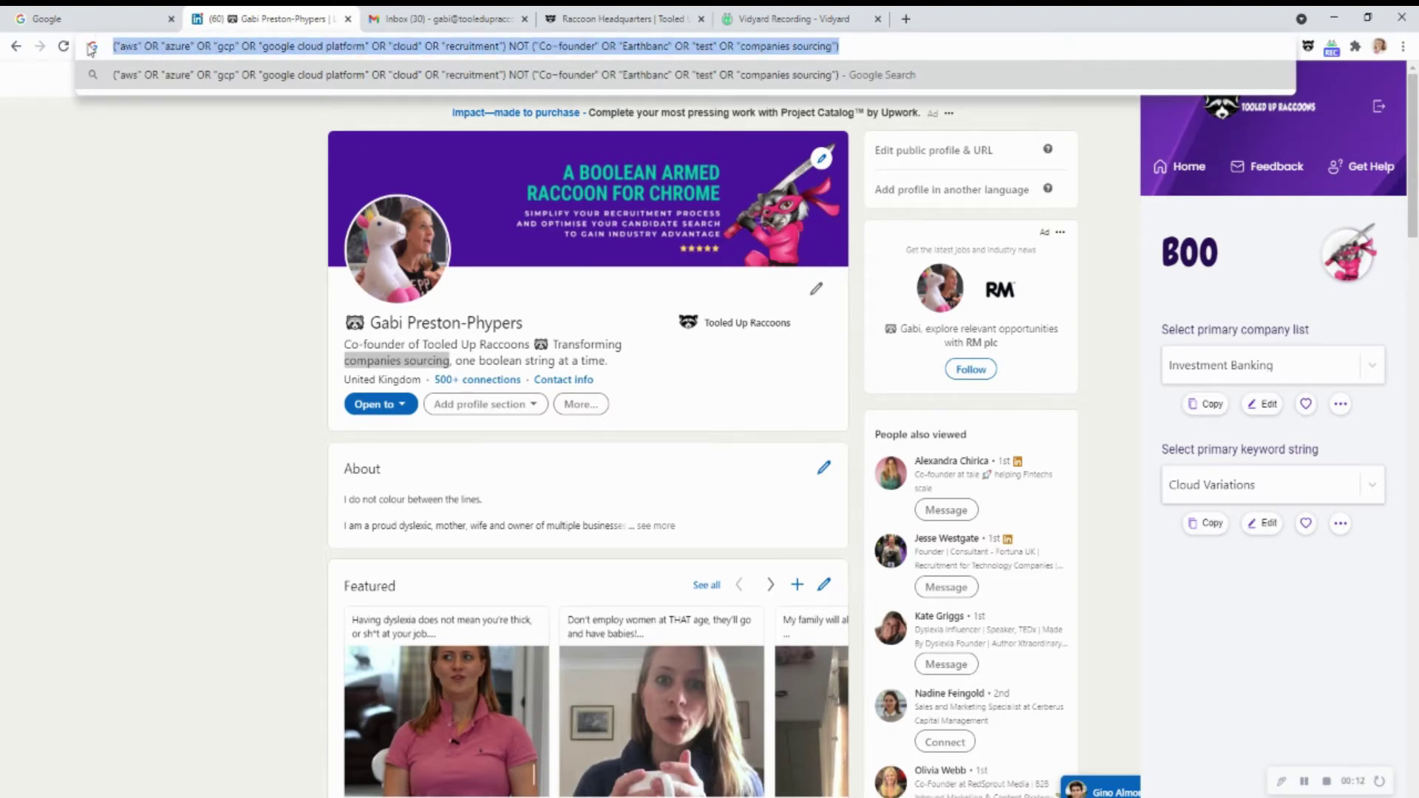
key(ctrl+x)
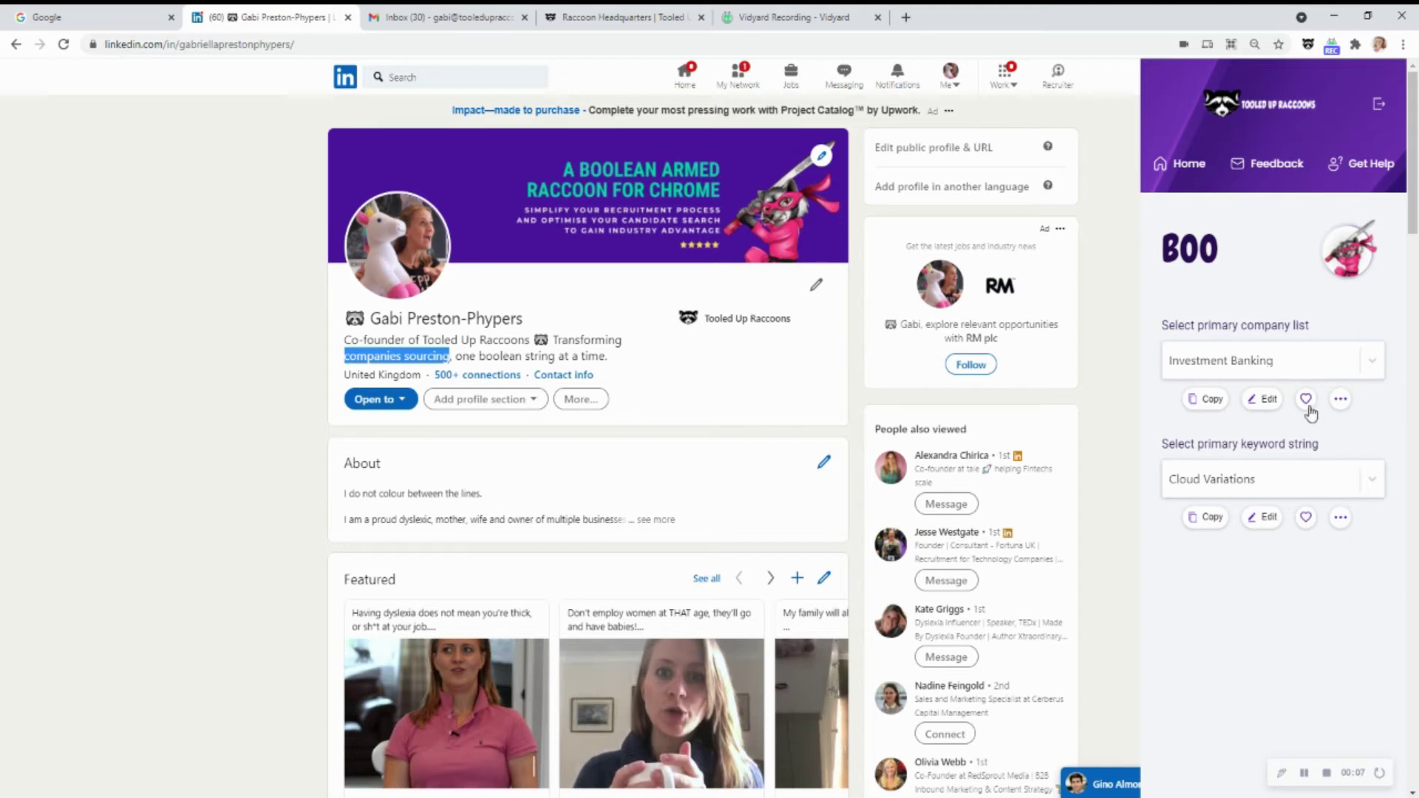
Mark the Investment Banking company list as a favourite, then remove it from favourites
click(1364, 365)
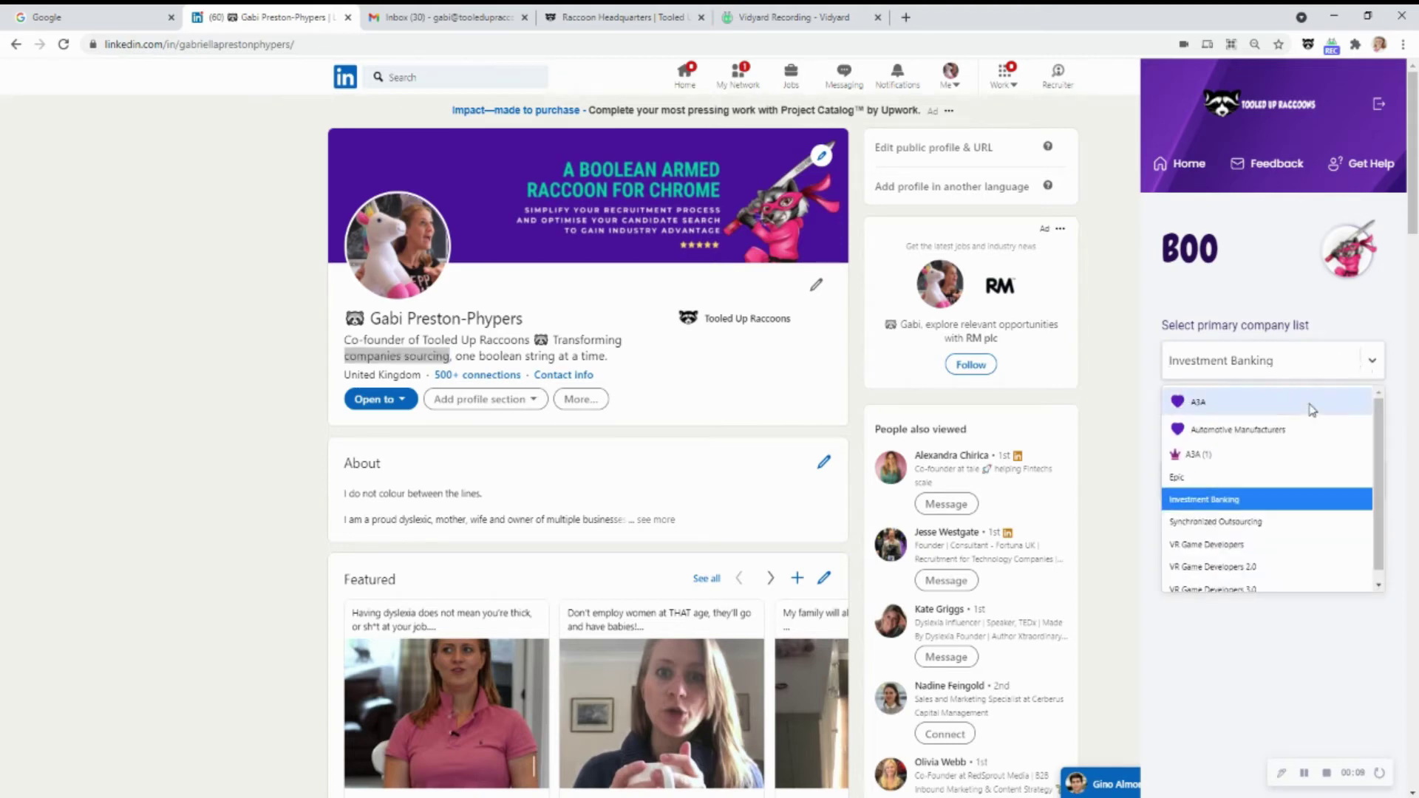
scroll(1327, 551, down, 1)
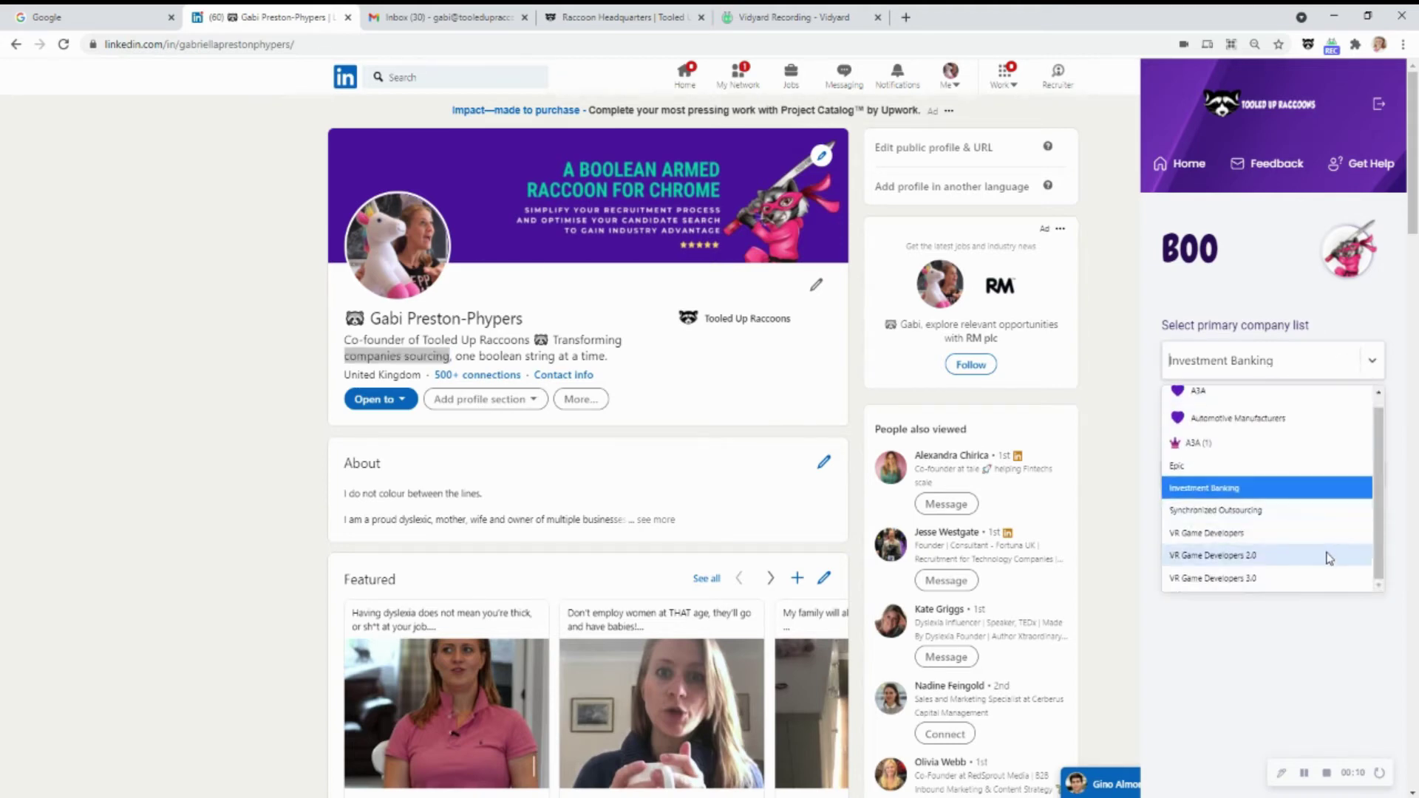
click(1298, 491)
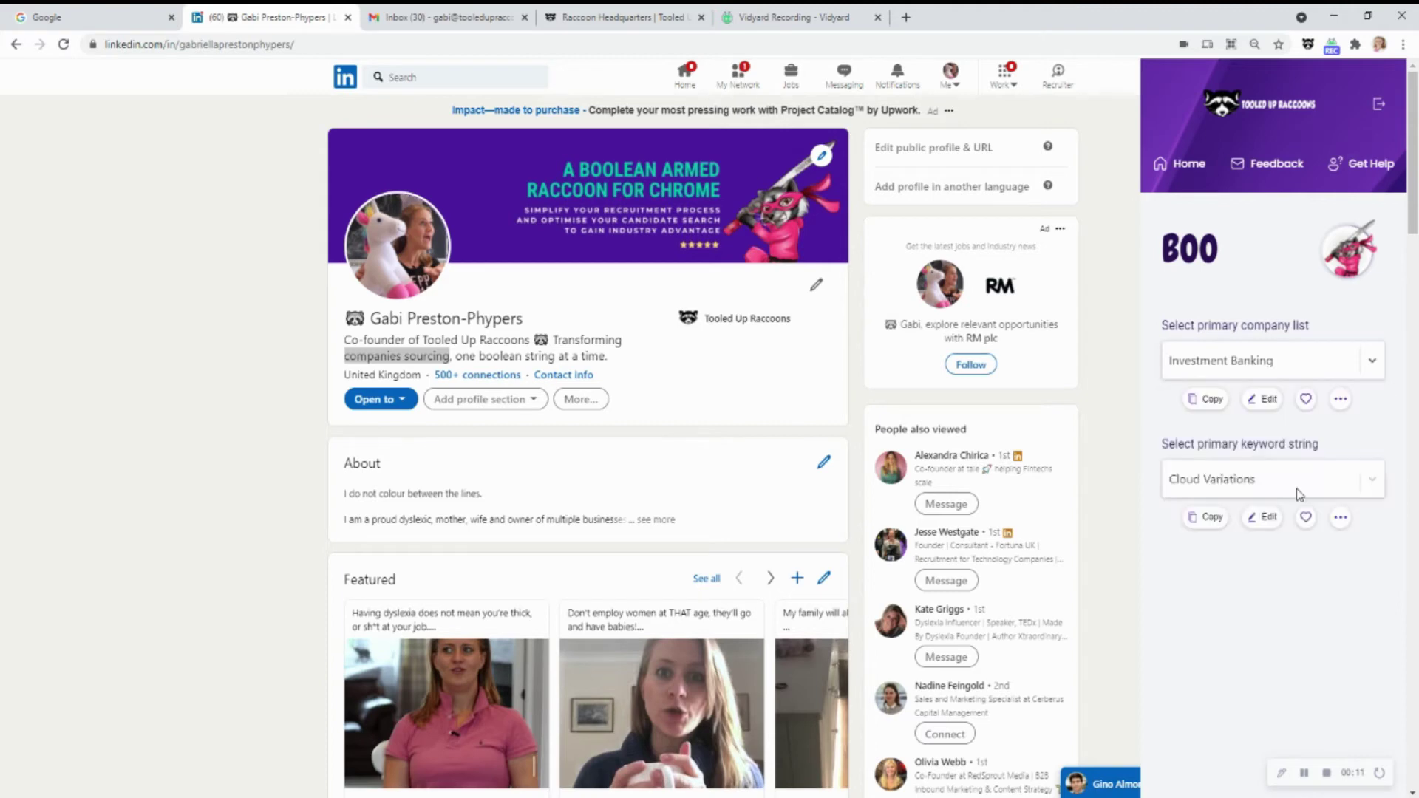
click(1305, 399)
click(1377, 368)
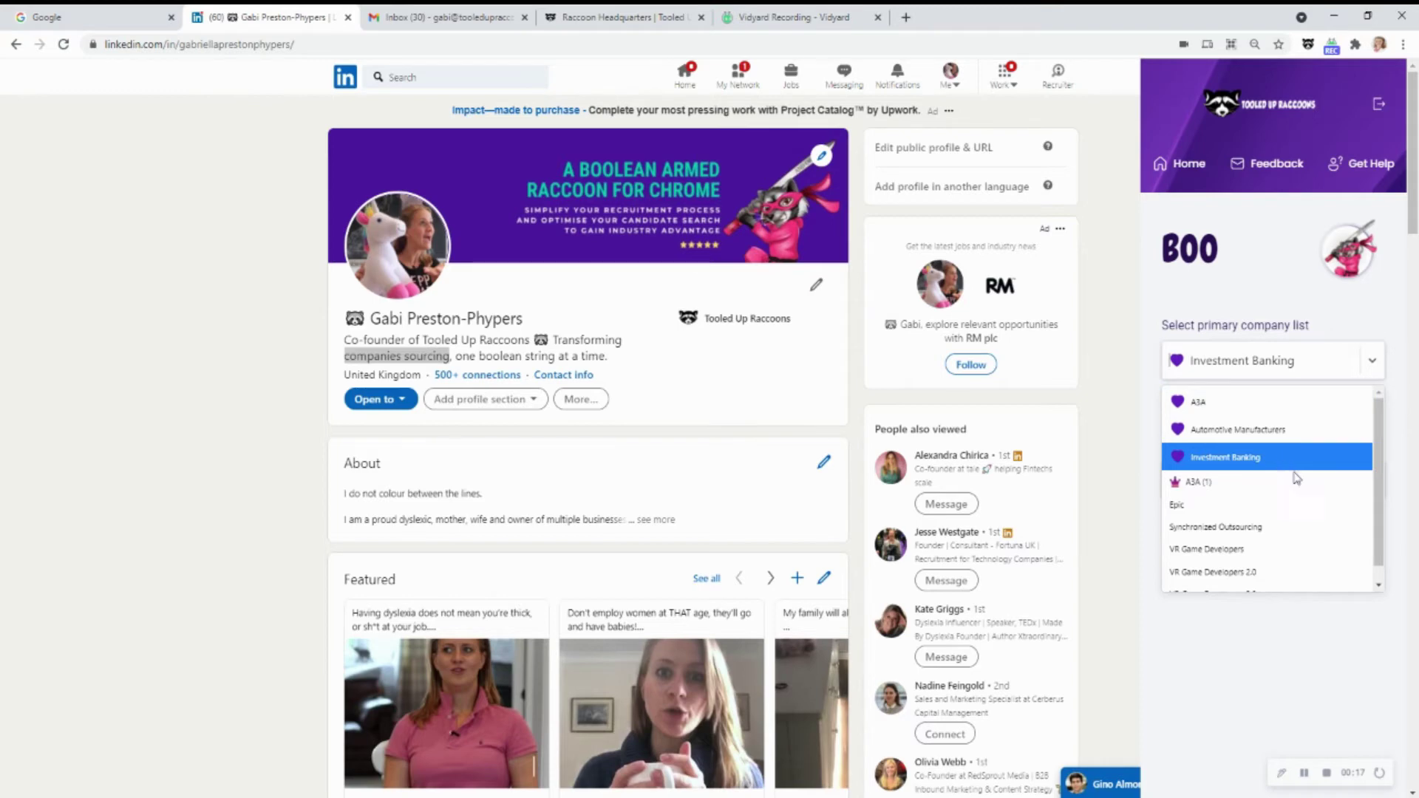
scroll(1299, 484, down, 1)
click(1301, 447)
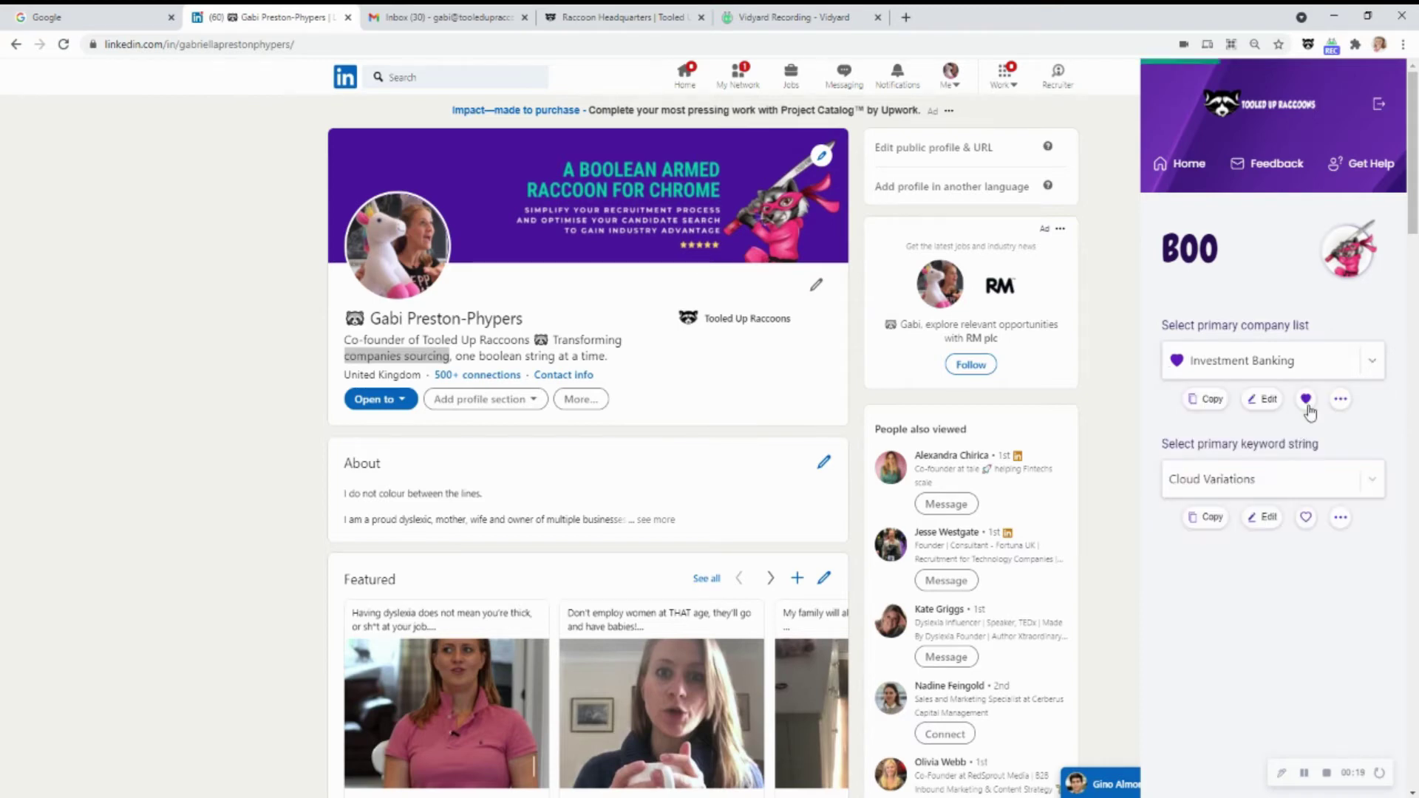
click(1306, 399)
Switch the primary company list to A3A
click(1377, 371)
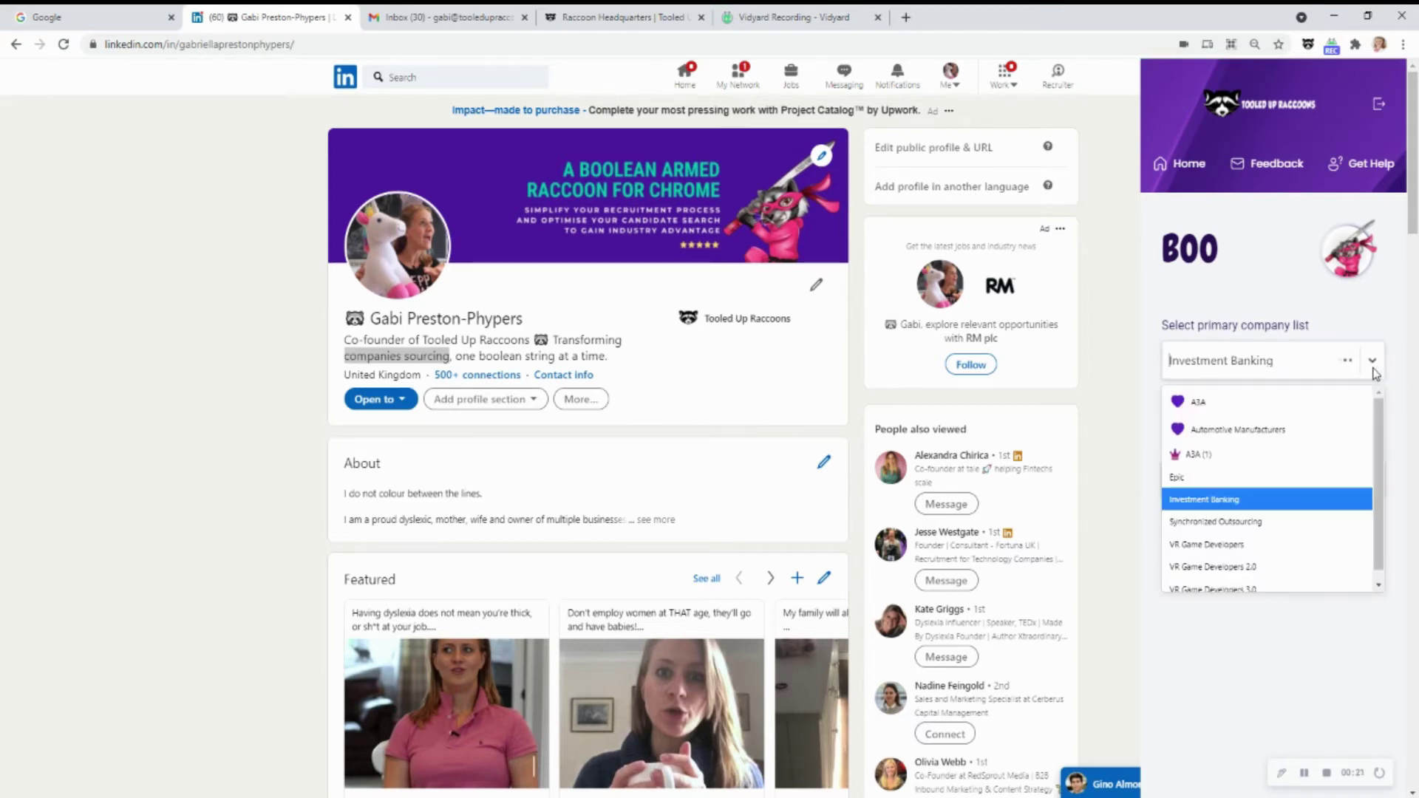
click(1324, 403)
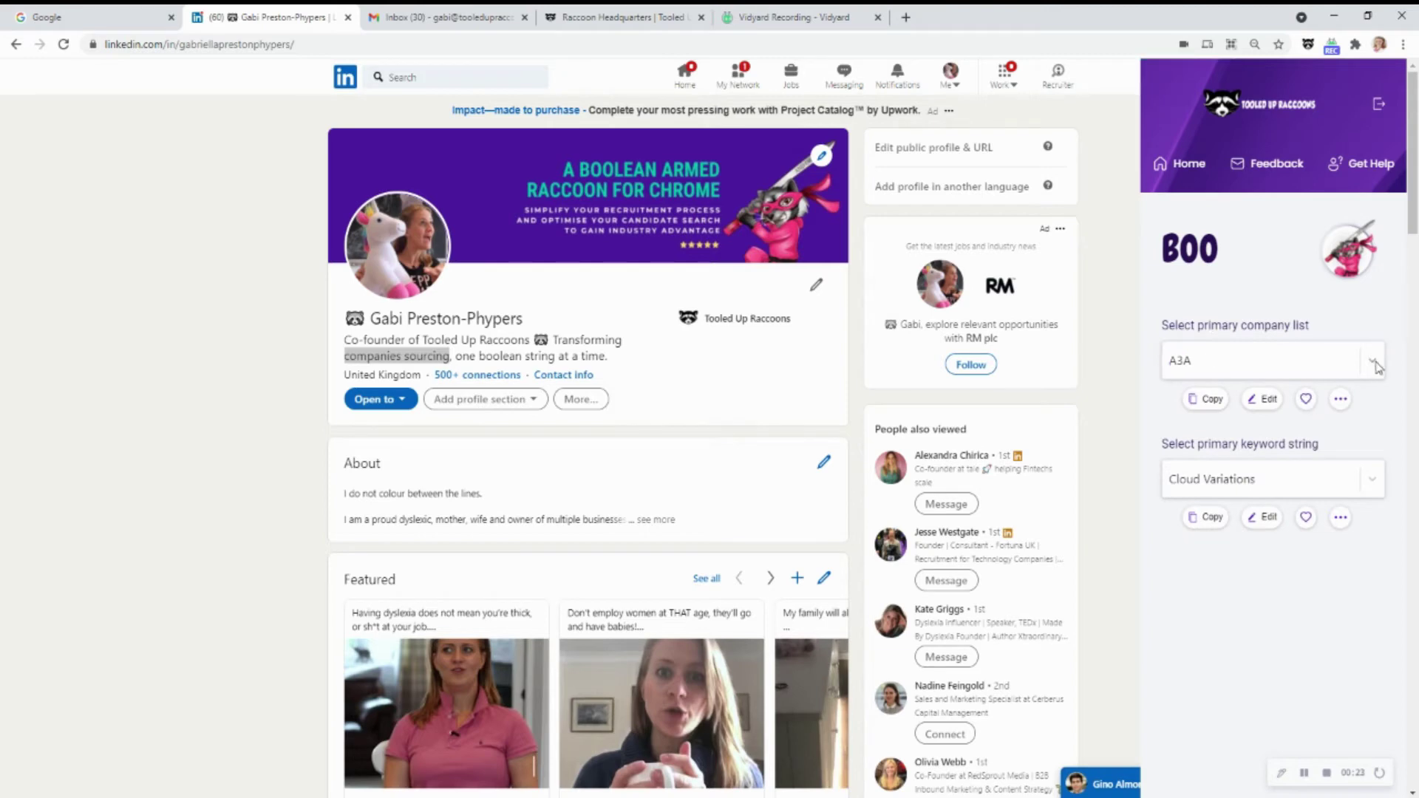
click(1339, 400)
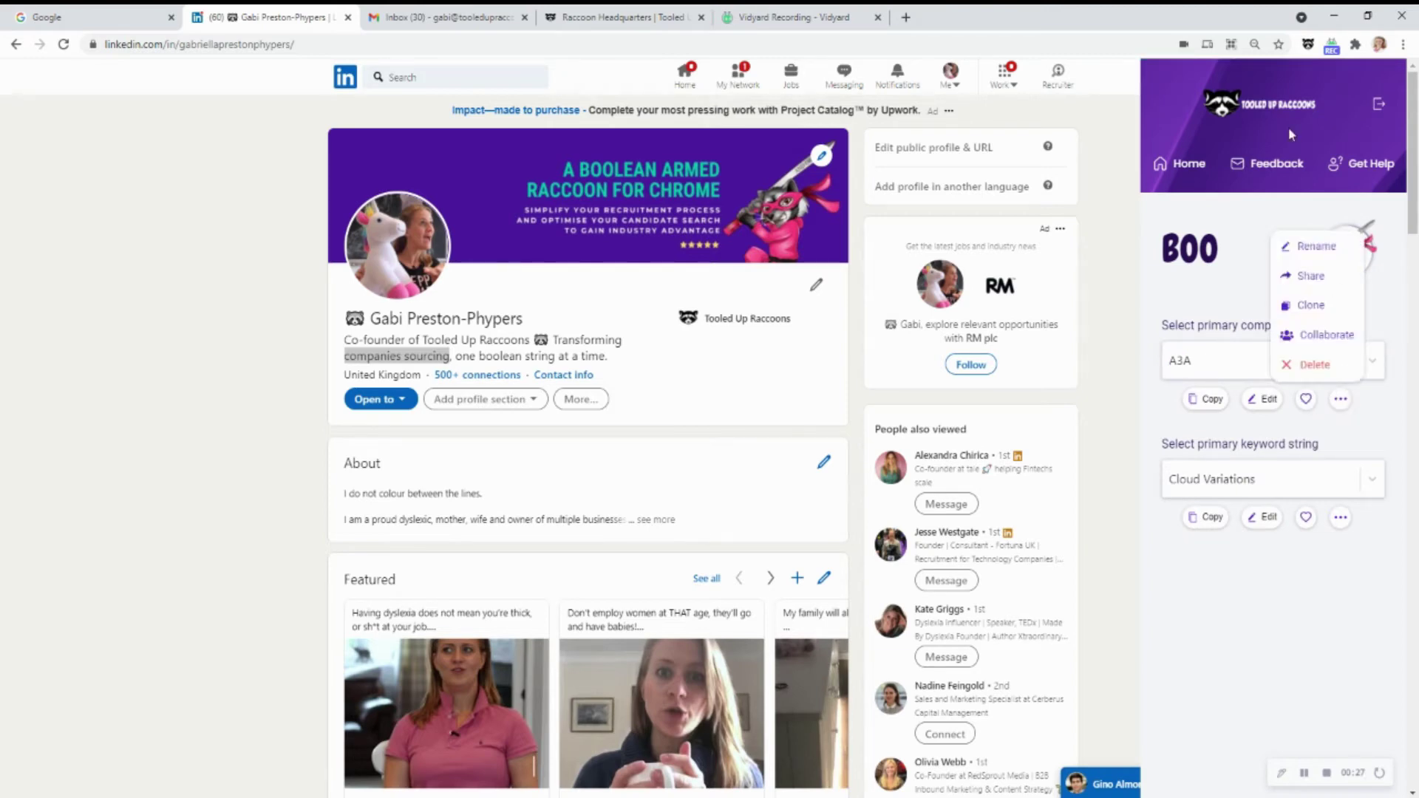
Leave the A3A list name unchanged and share the A3A list with a team member
click(1307, 246)
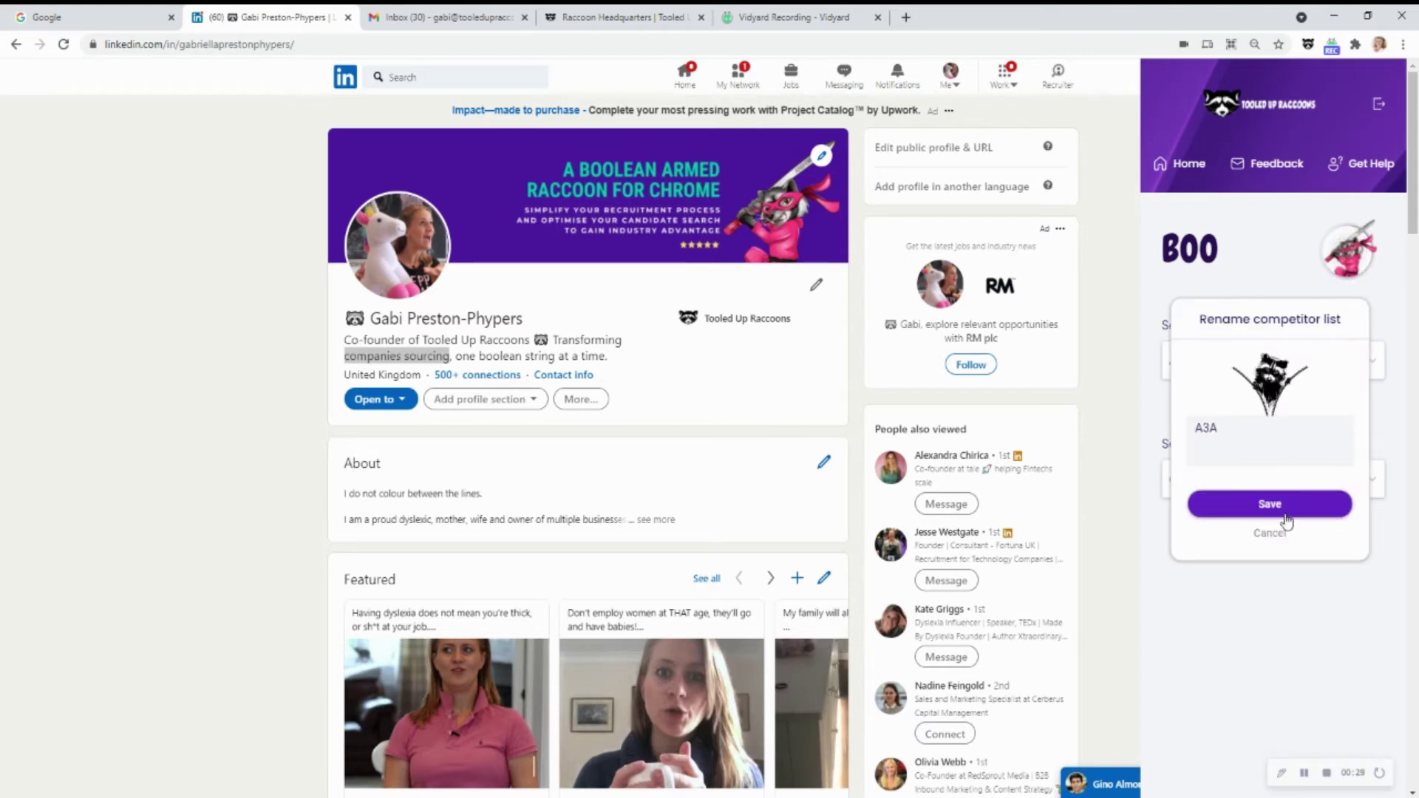
click(1269, 533)
click(1337, 402)
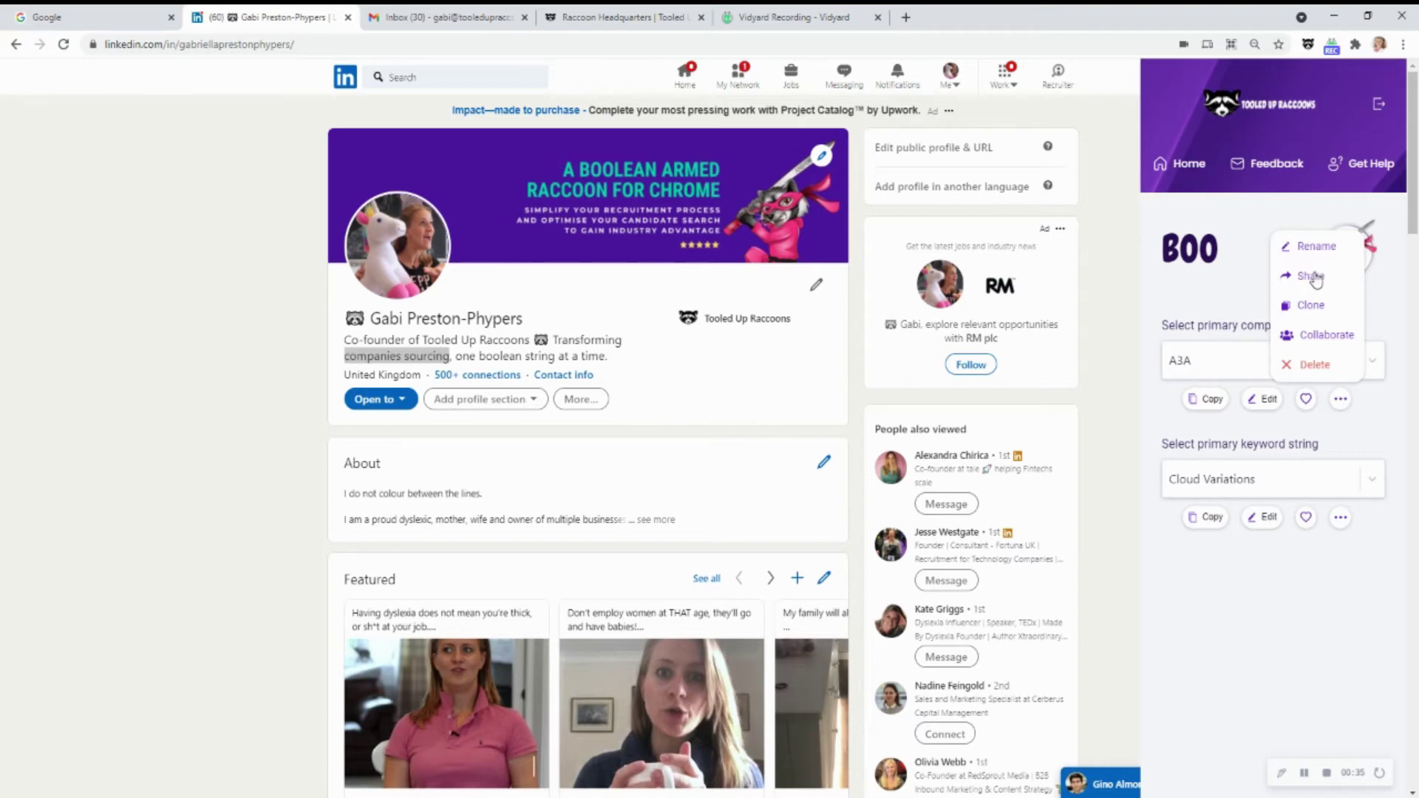
click(1313, 276)
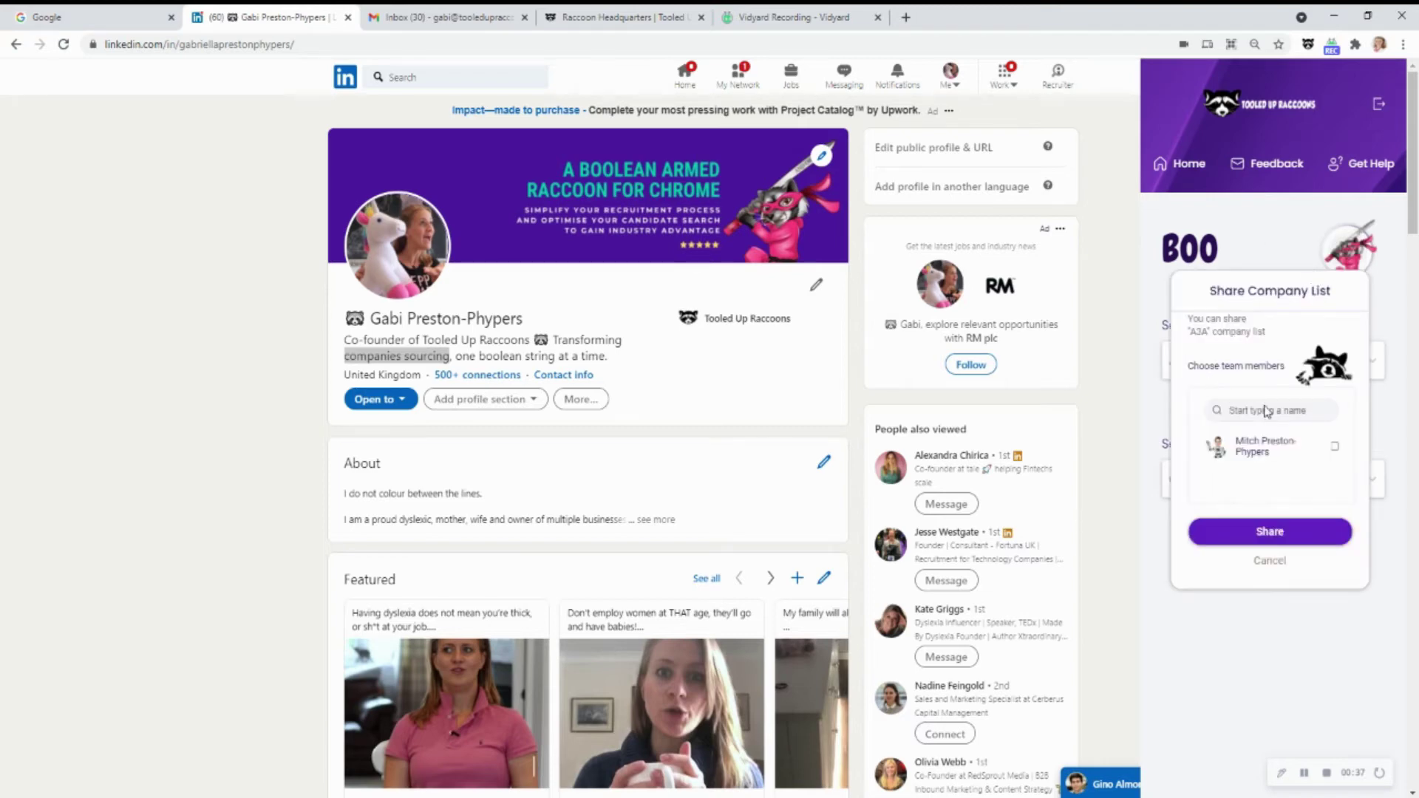
click(1335, 446)
click(1298, 531)
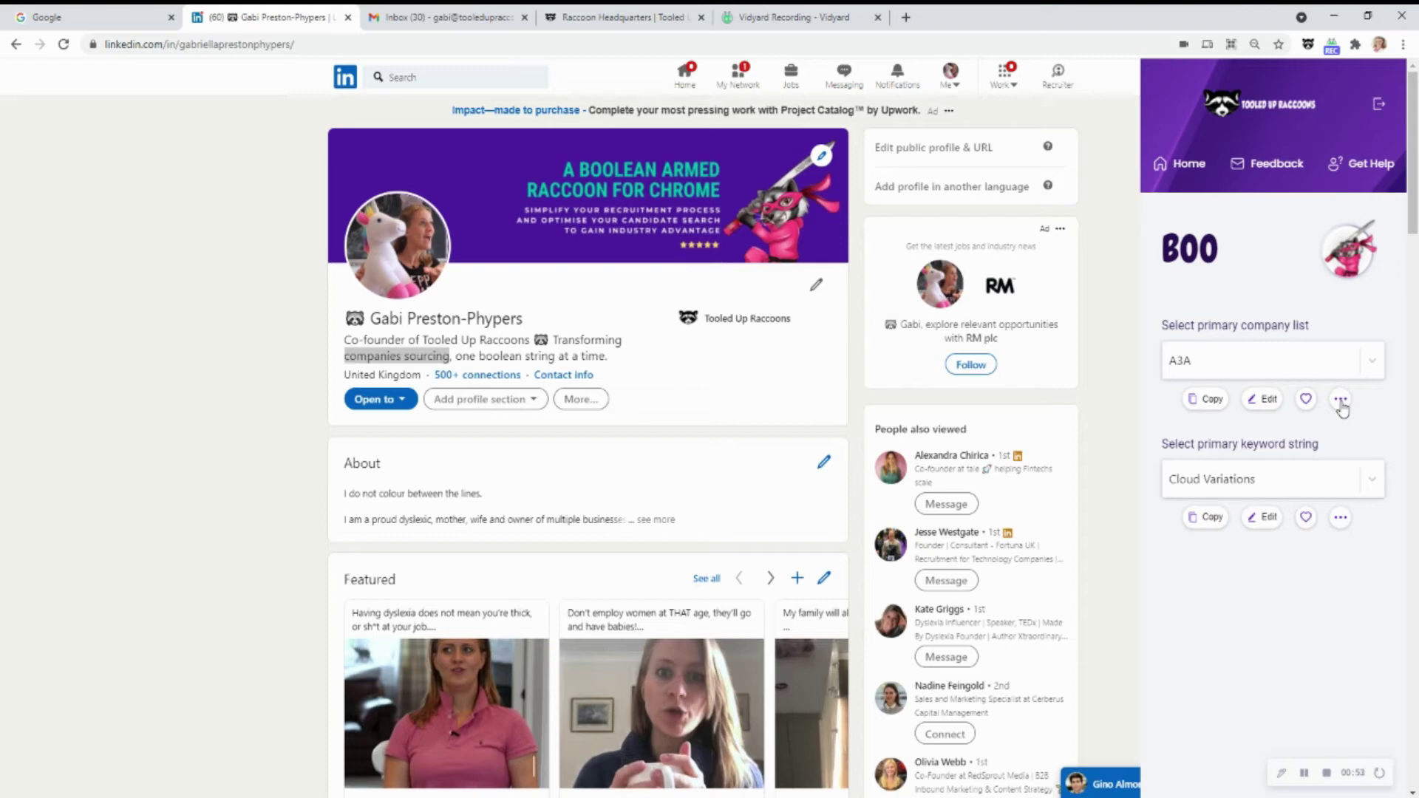
Add a team member as a collaborator on the A3A company list
click(1340, 399)
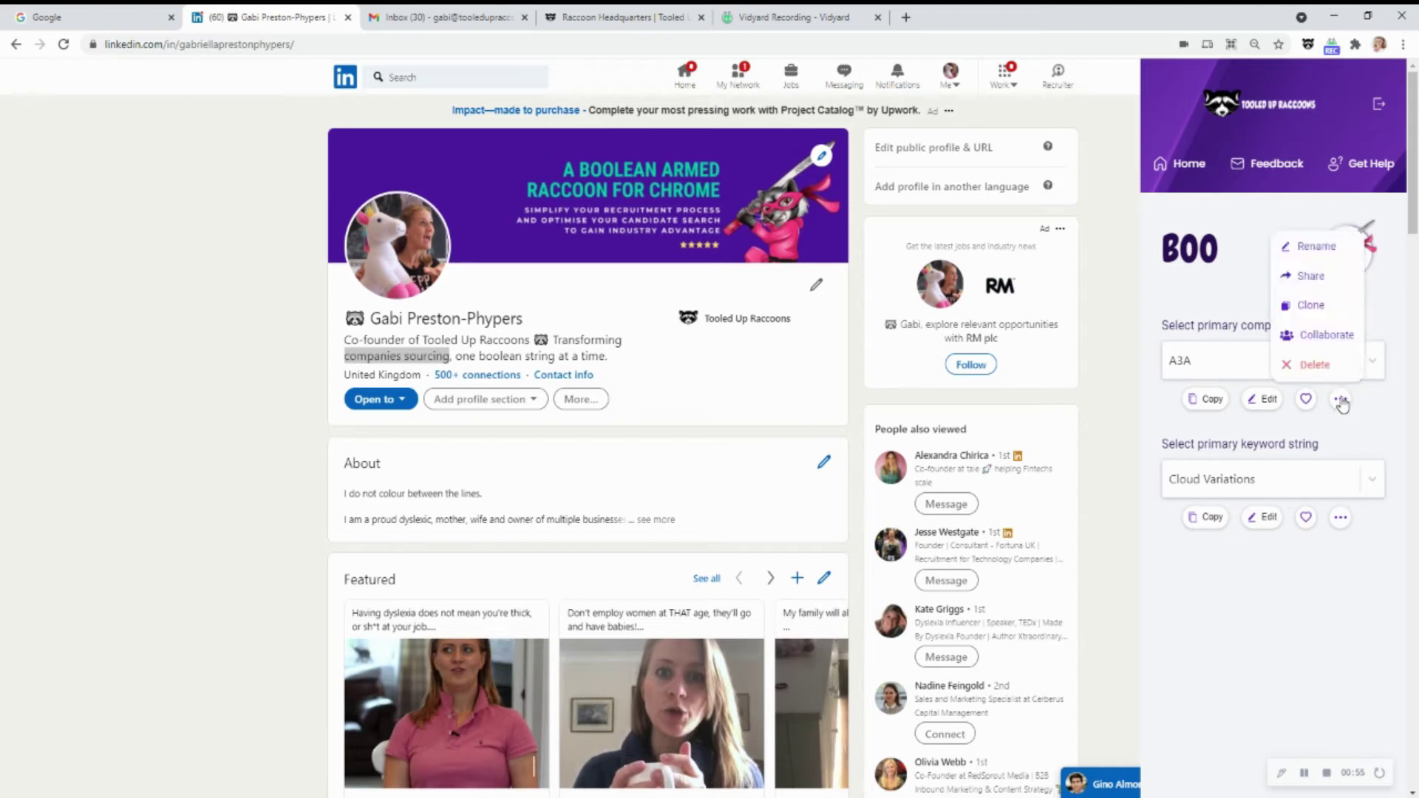
click(1334, 336)
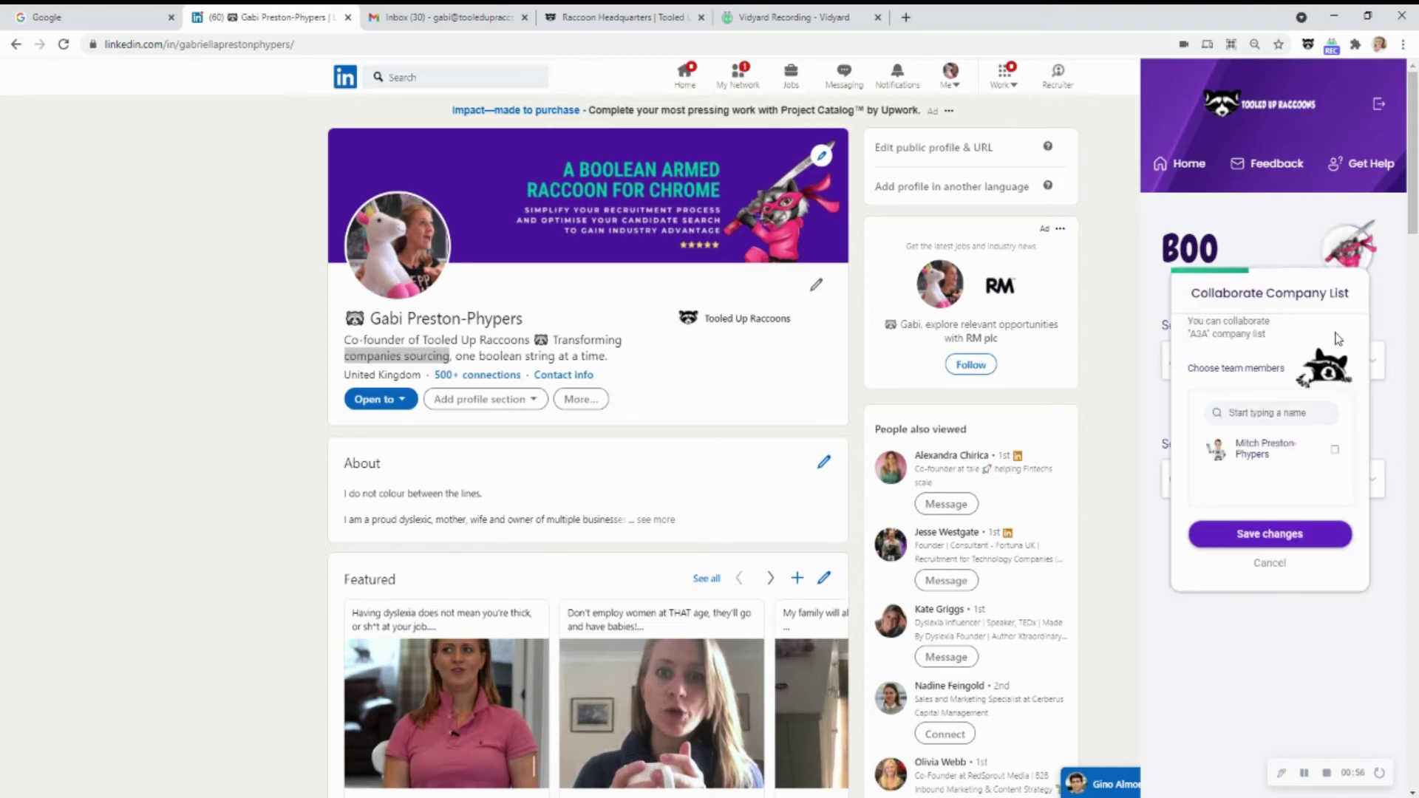
click(1335, 447)
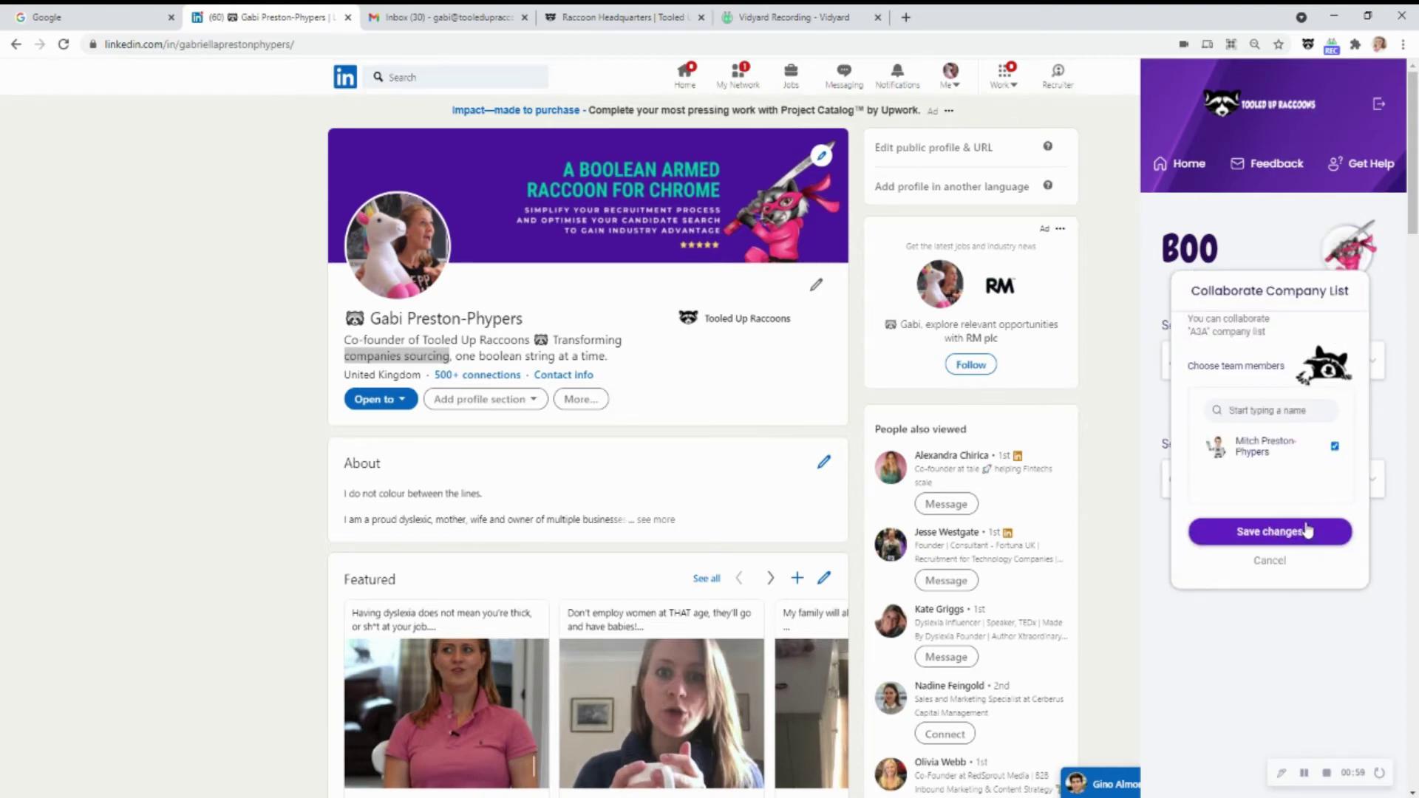
click(1306, 531)
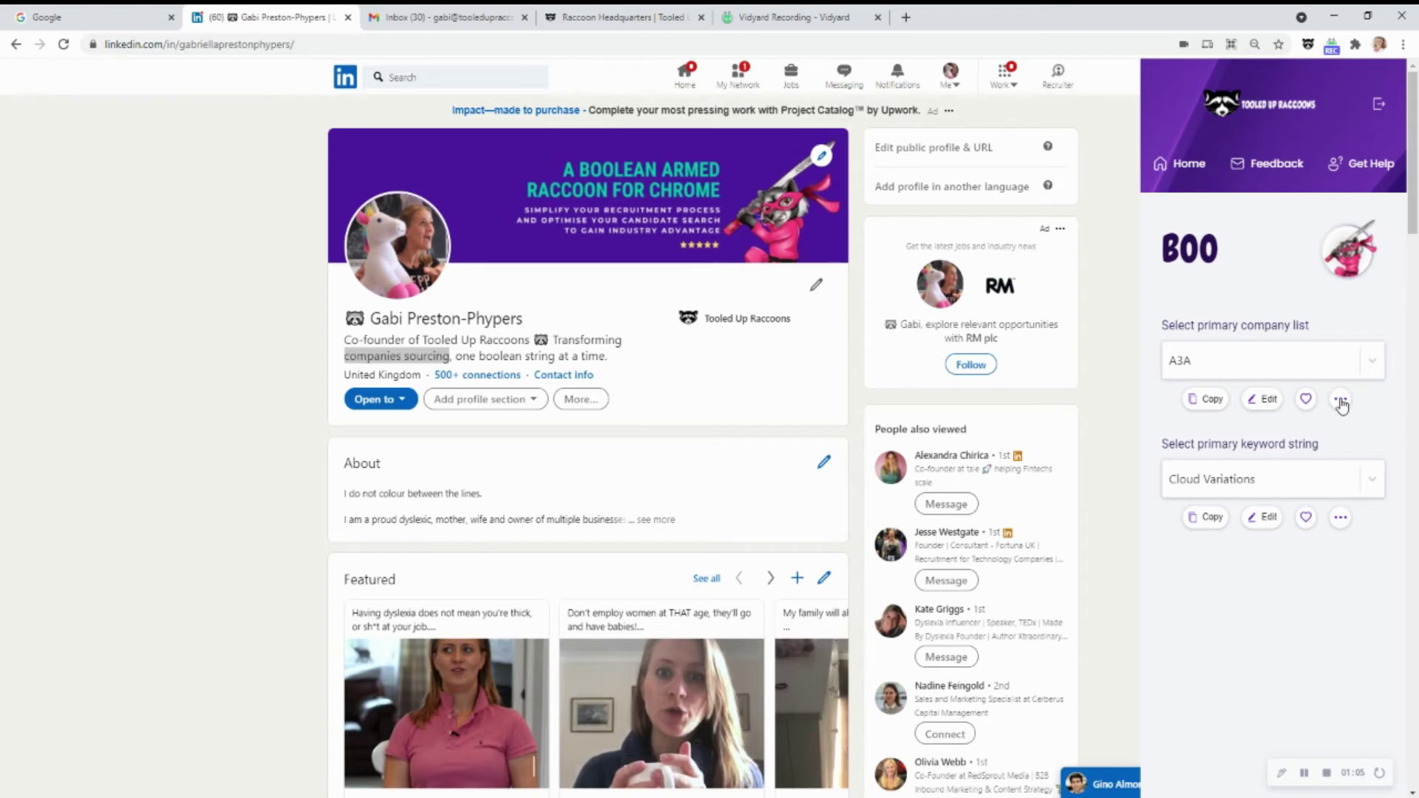
Clone the A3A list and make the copy A3A (2) the primary company list
click(1340, 400)
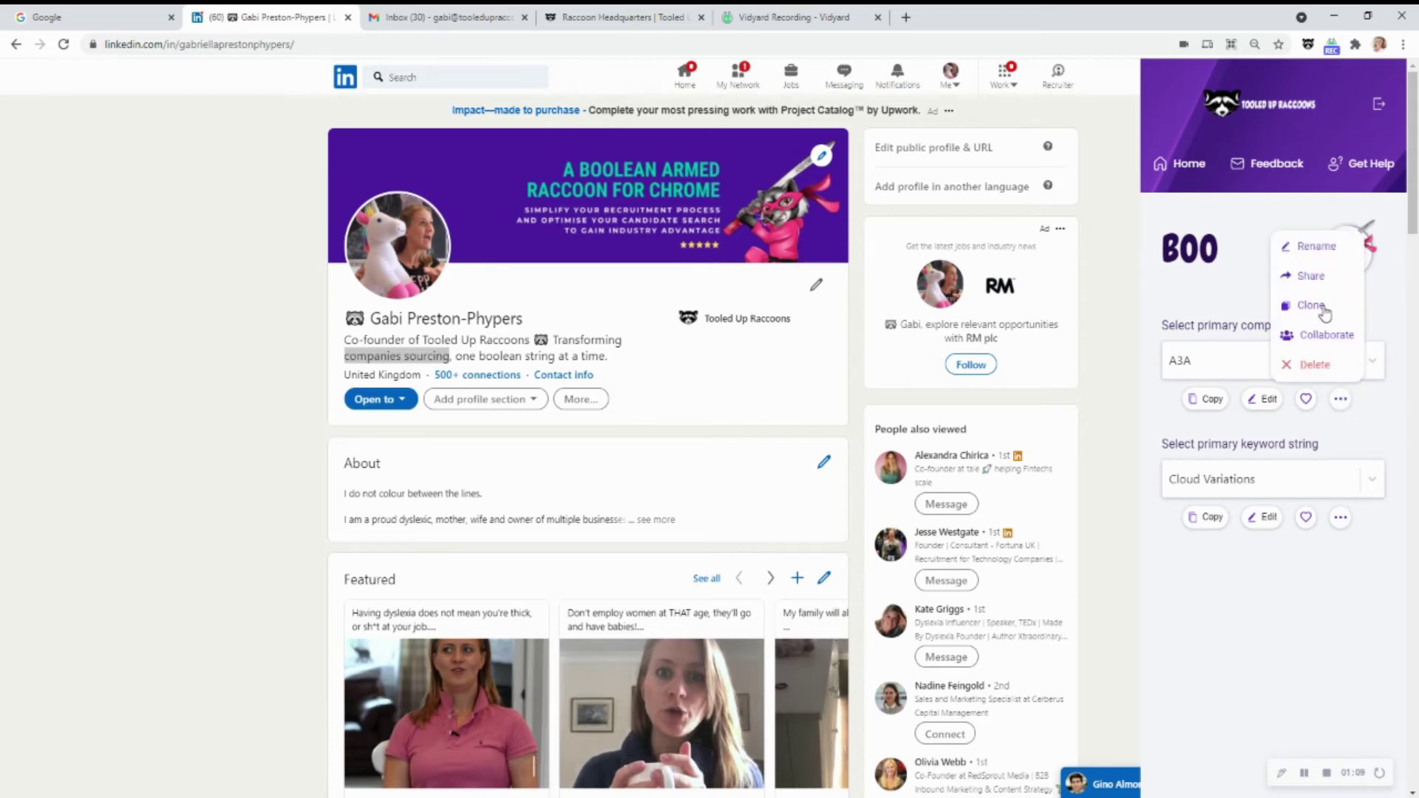
click(1322, 309)
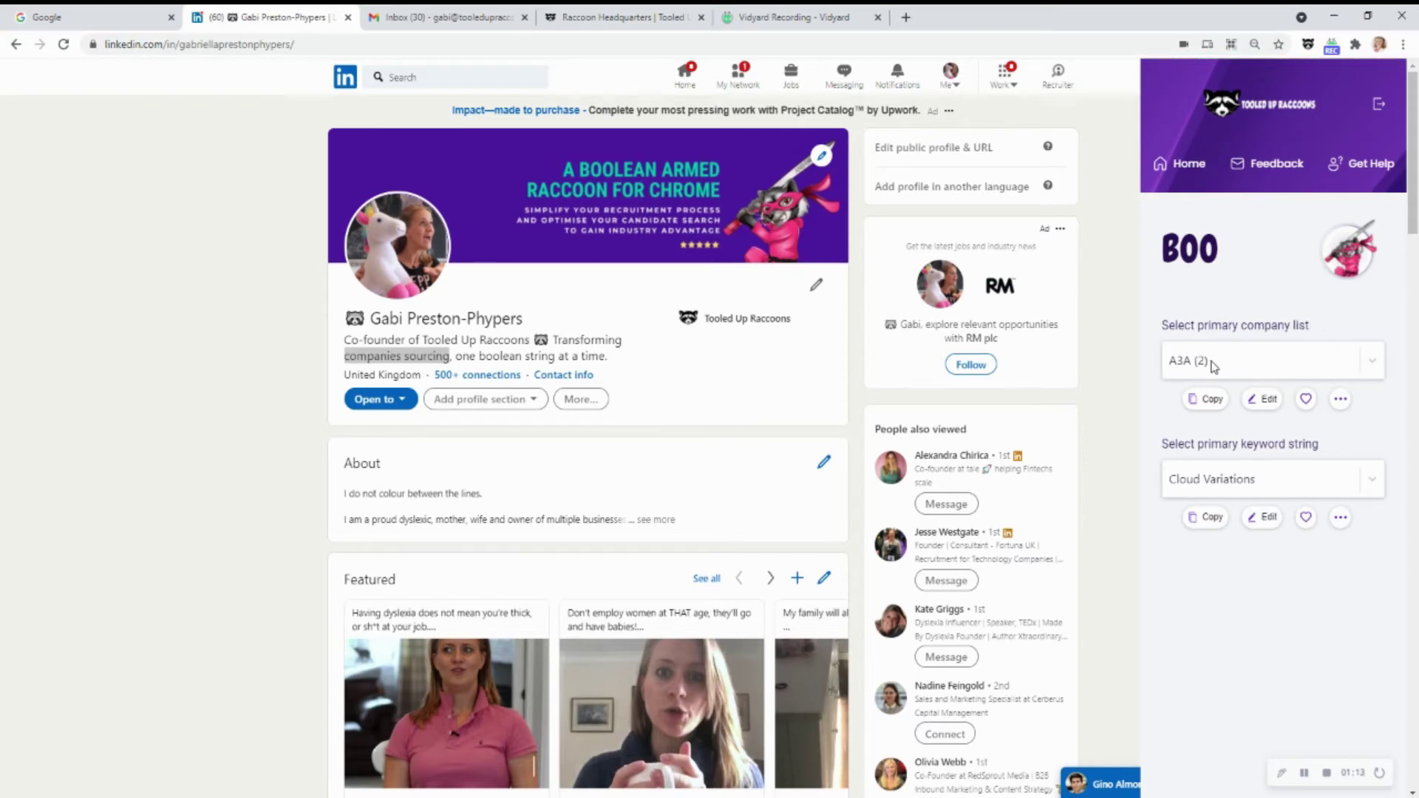
click(1254, 366)
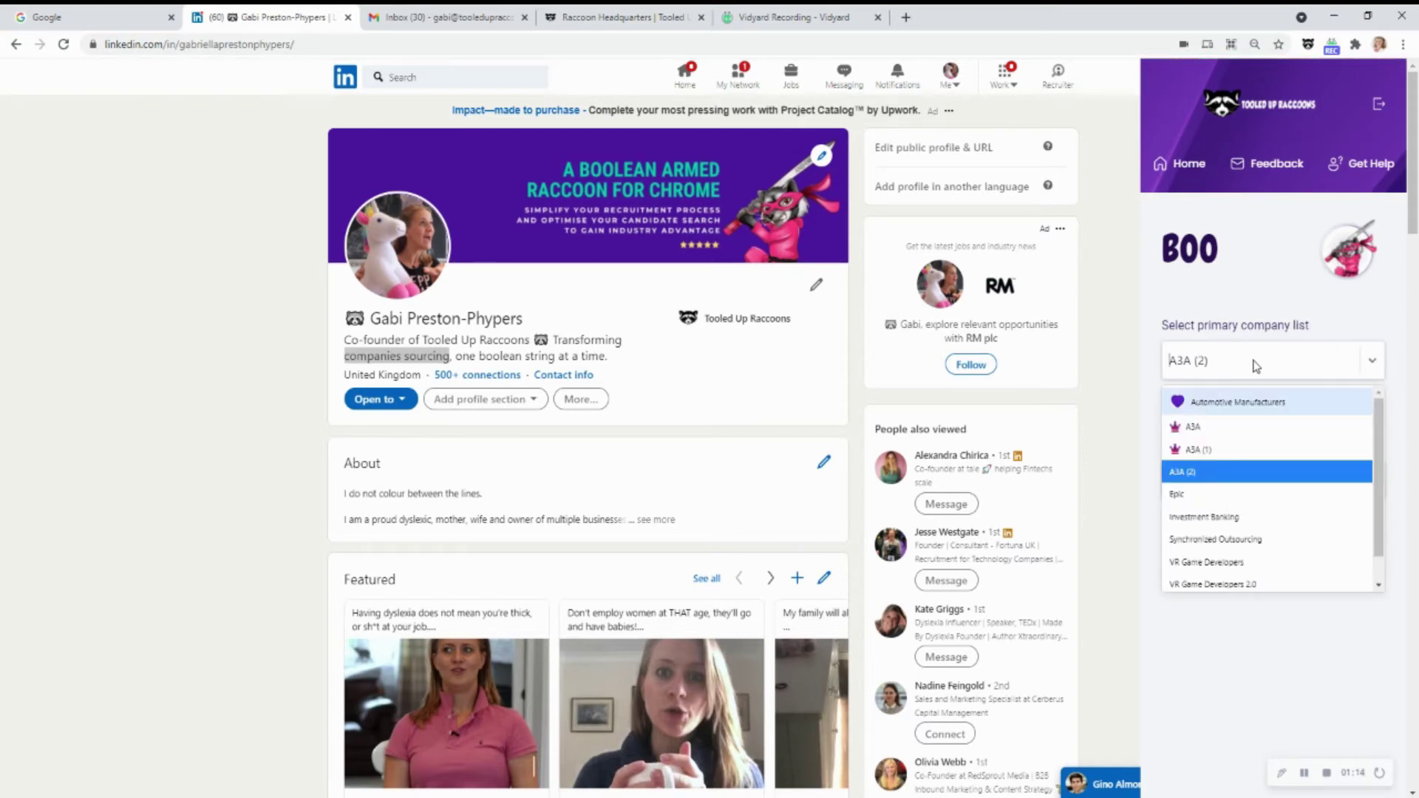
click(1215, 471)
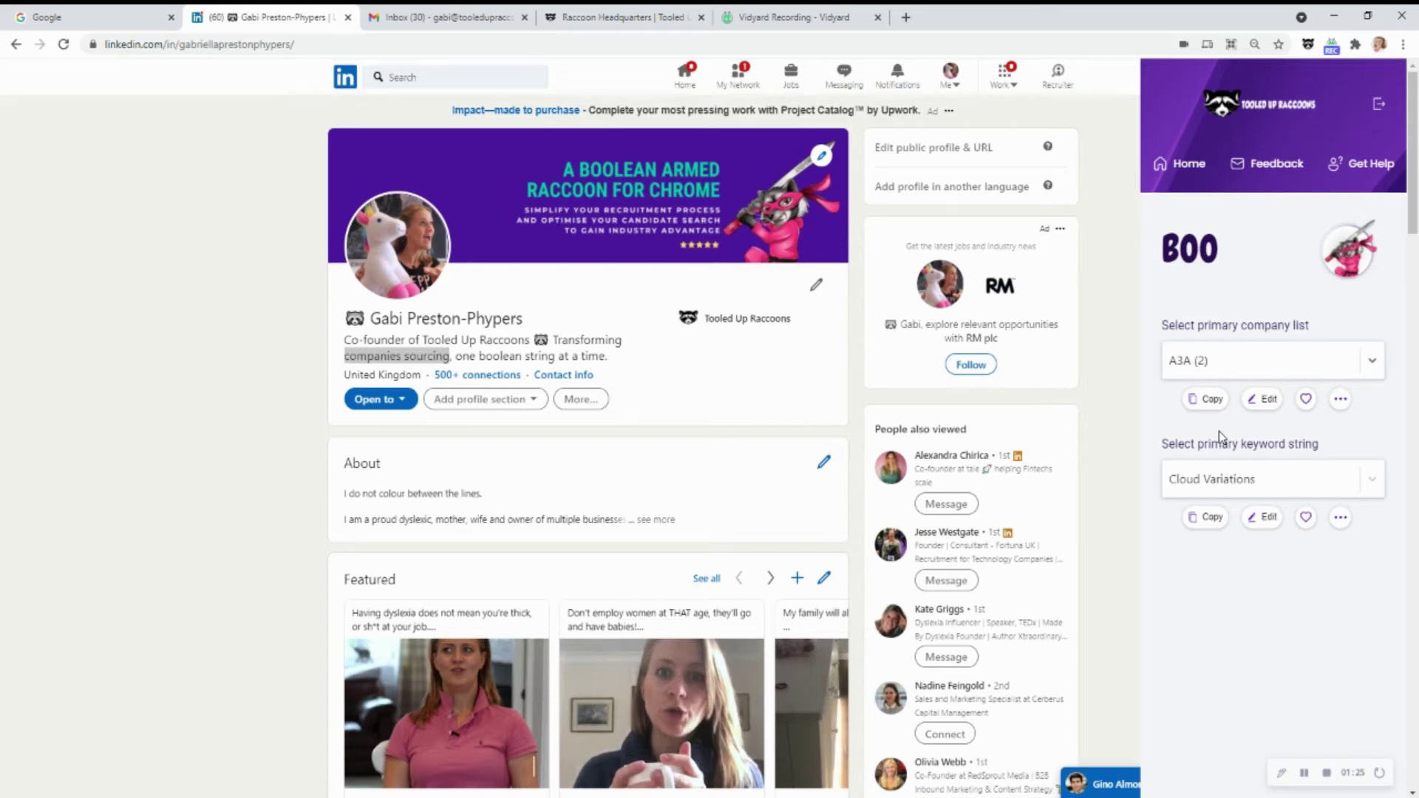
Type 'HELP' in the primary company list box and create it as a new company list
click(1340, 401)
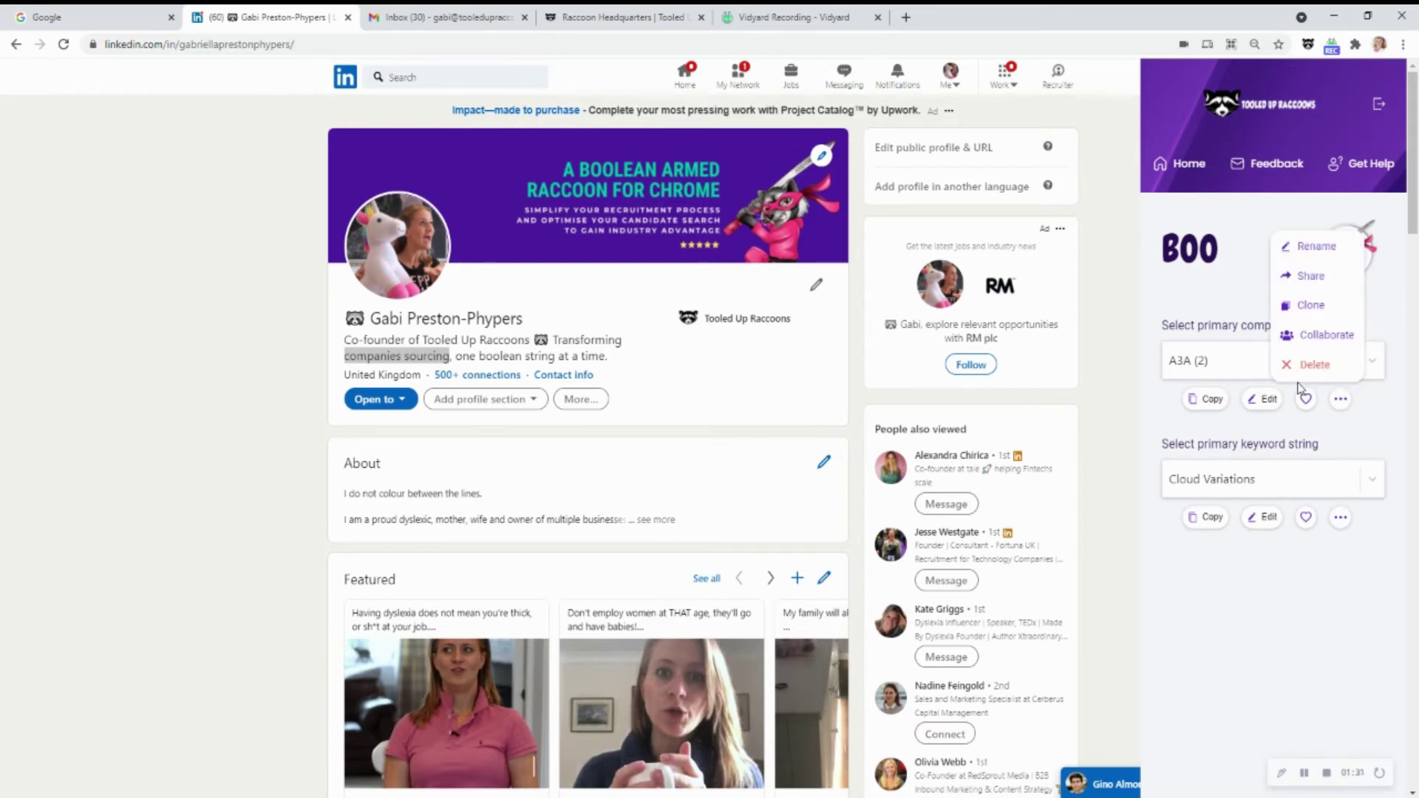
click(1228, 364)
click(1210, 366)
click(1212, 366)
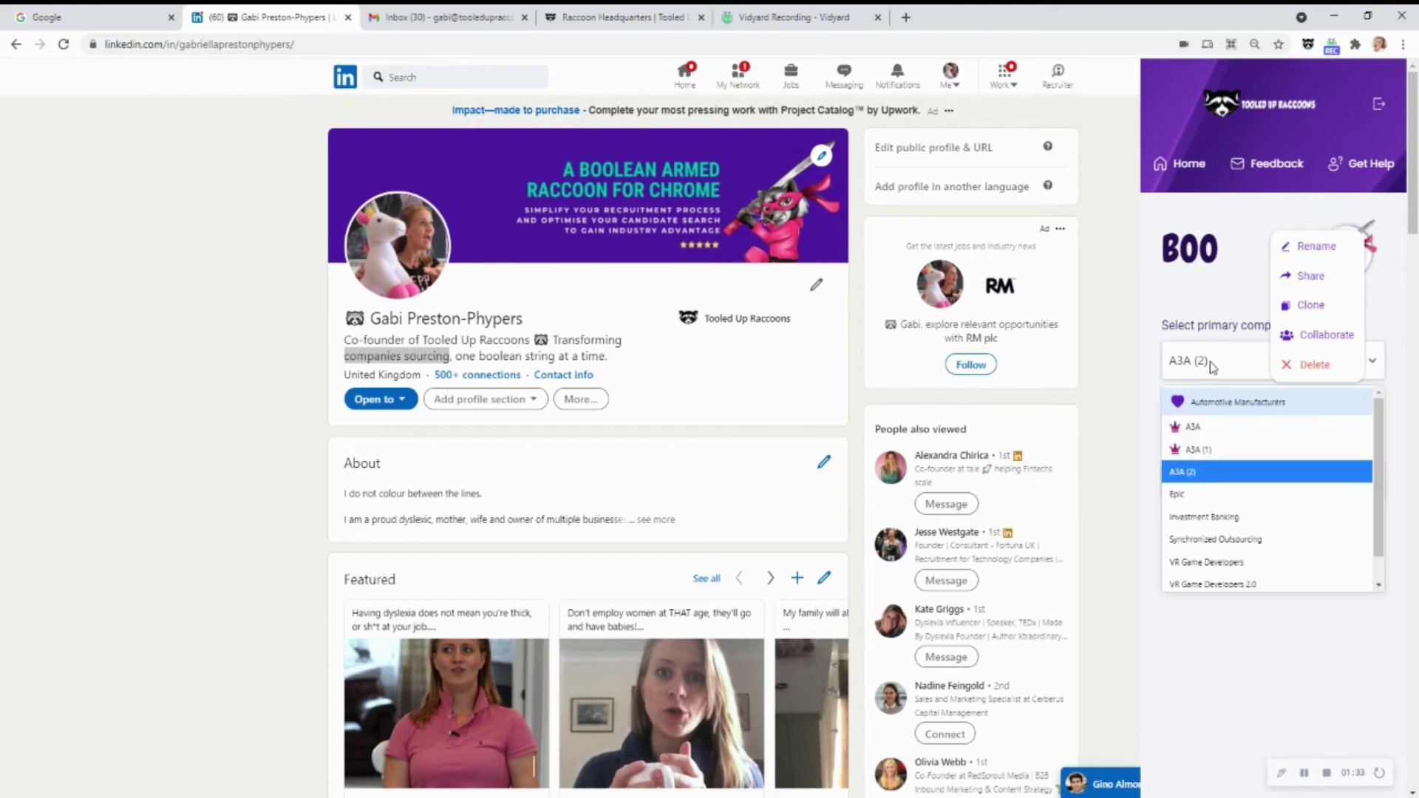
click(1212, 366)
click(1172, 359)
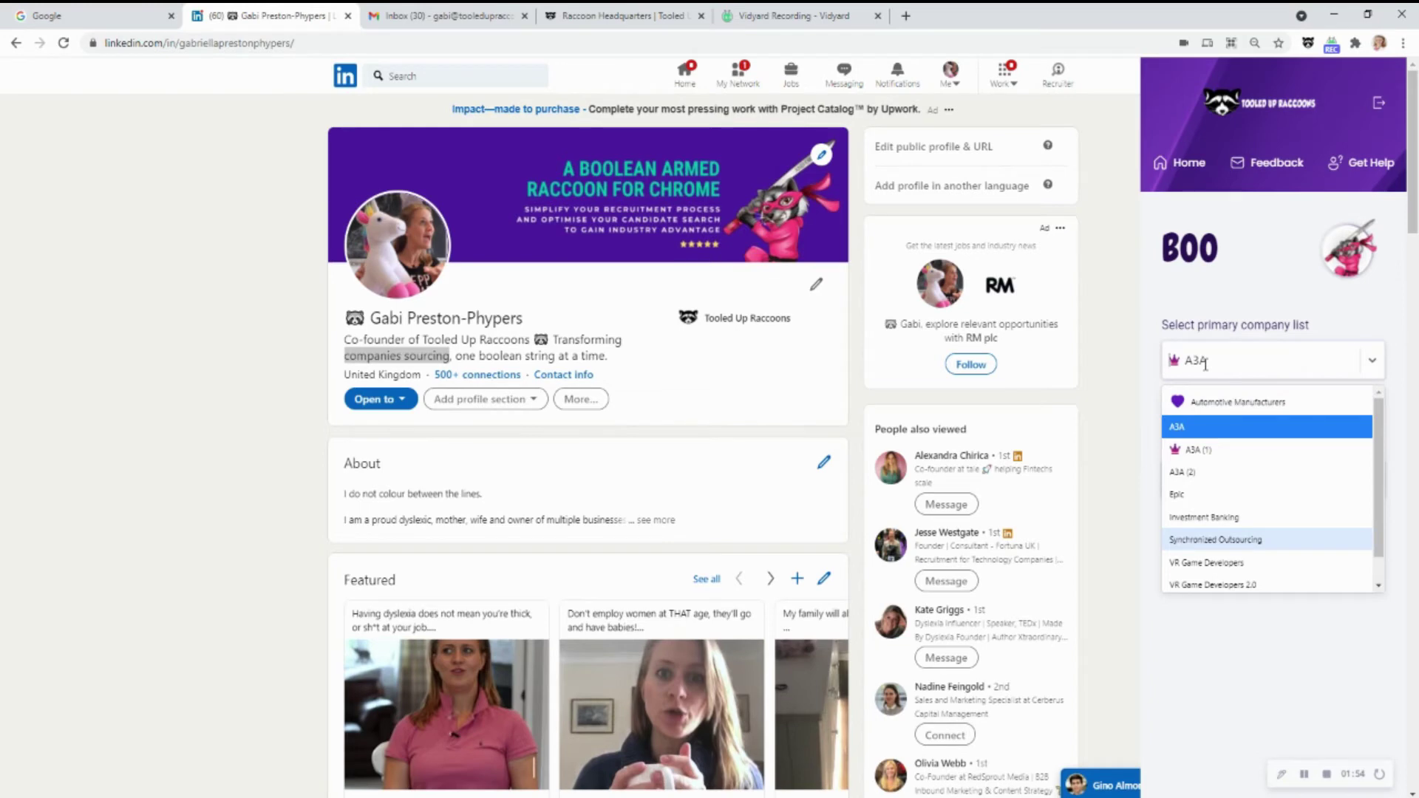
text(HELP)
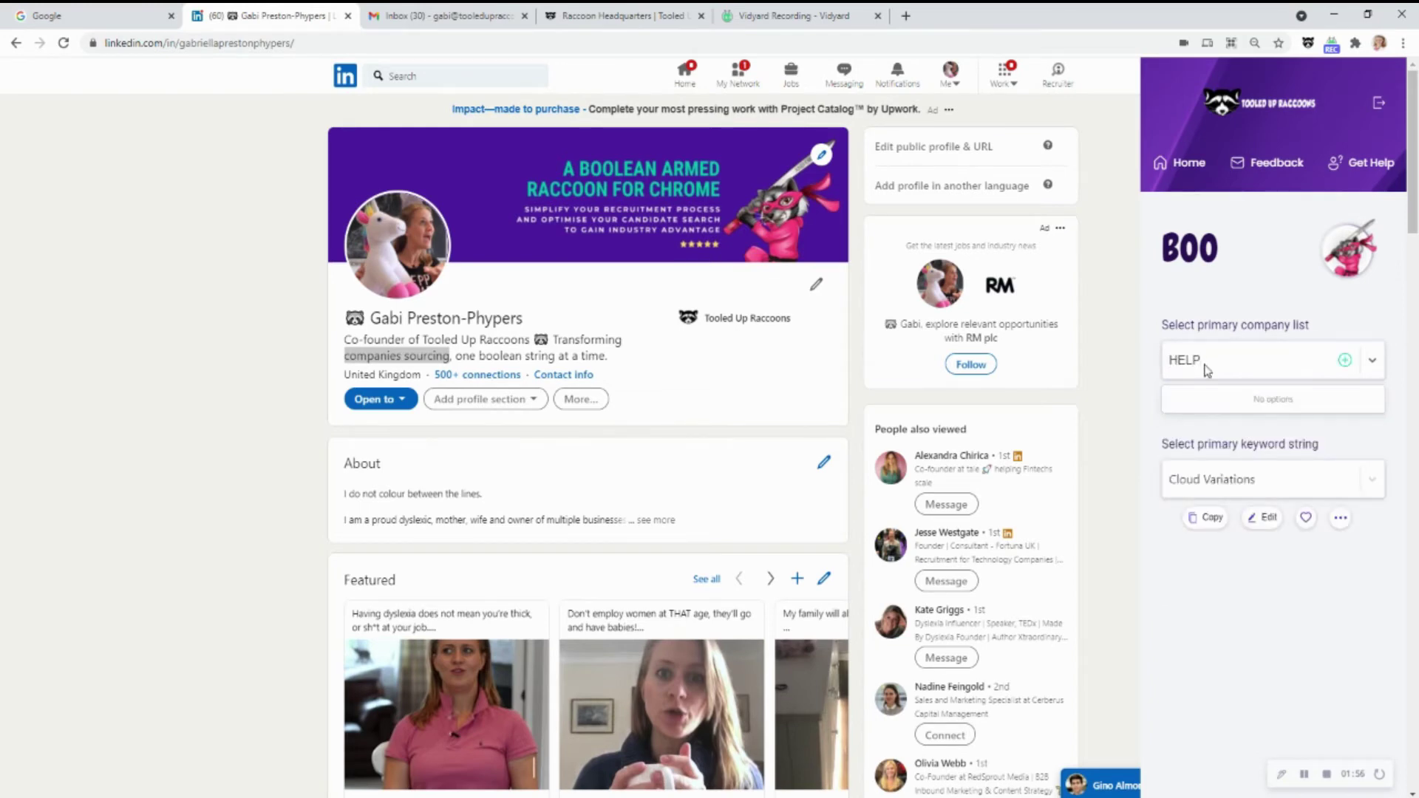
click(1345, 361)
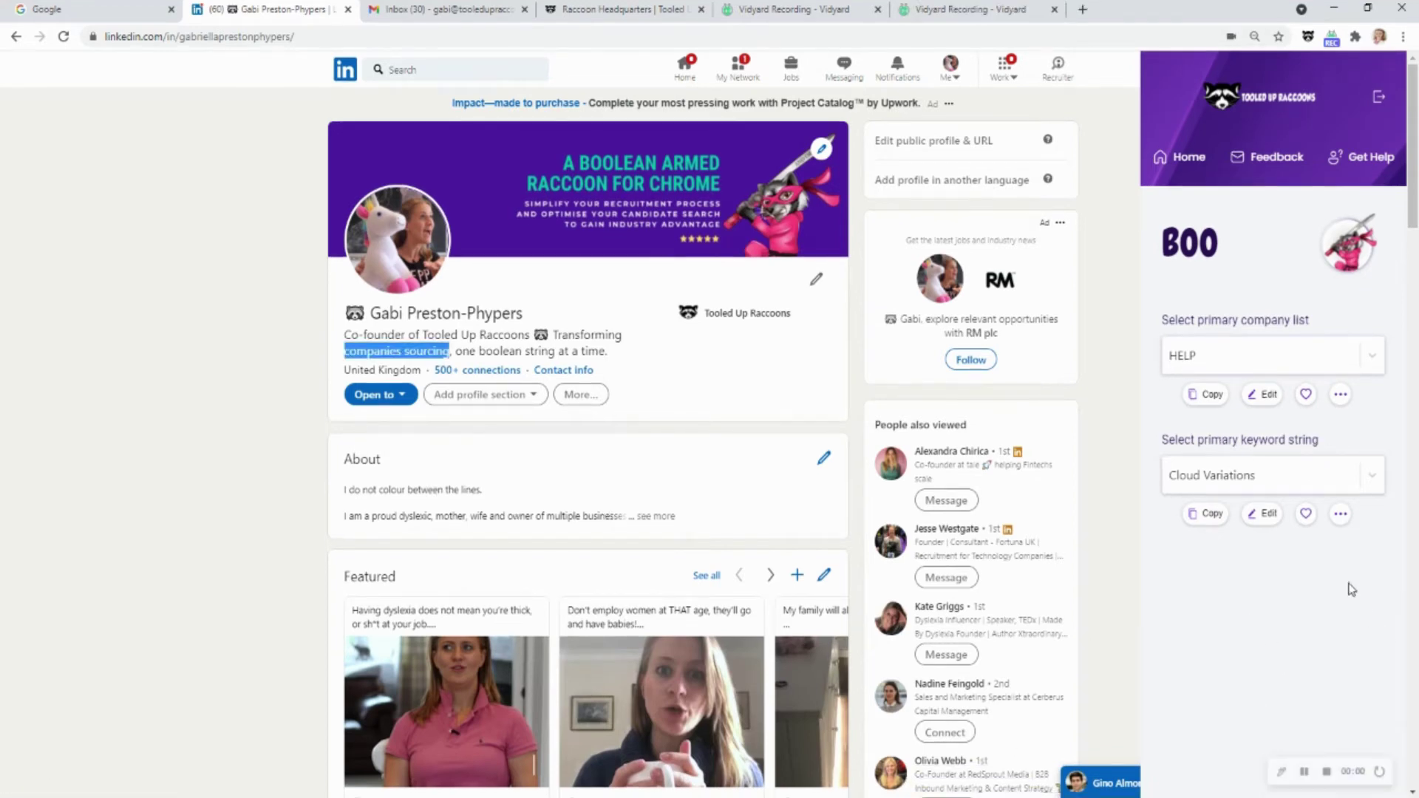
drag(1195, 439, 1324, 441)
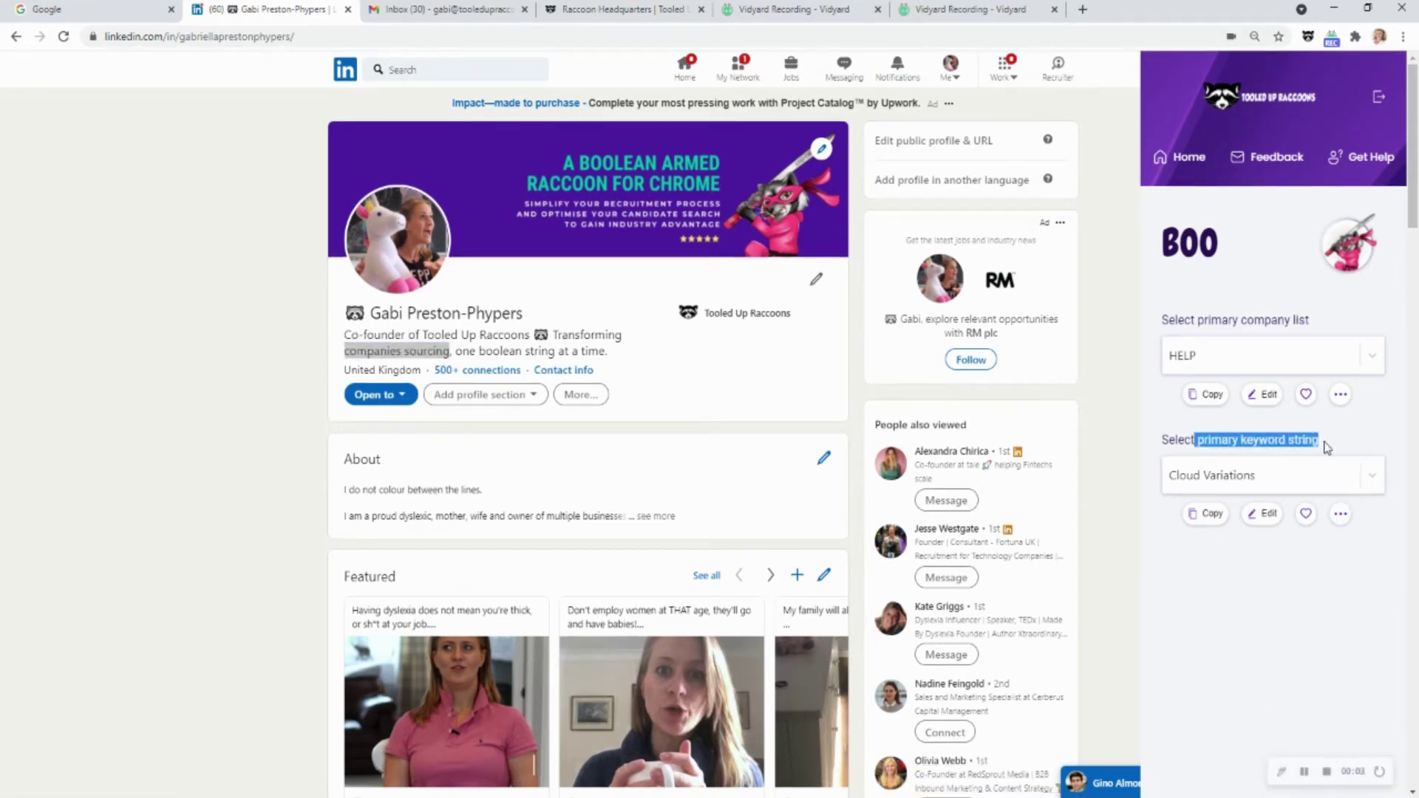
click(1268, 515)
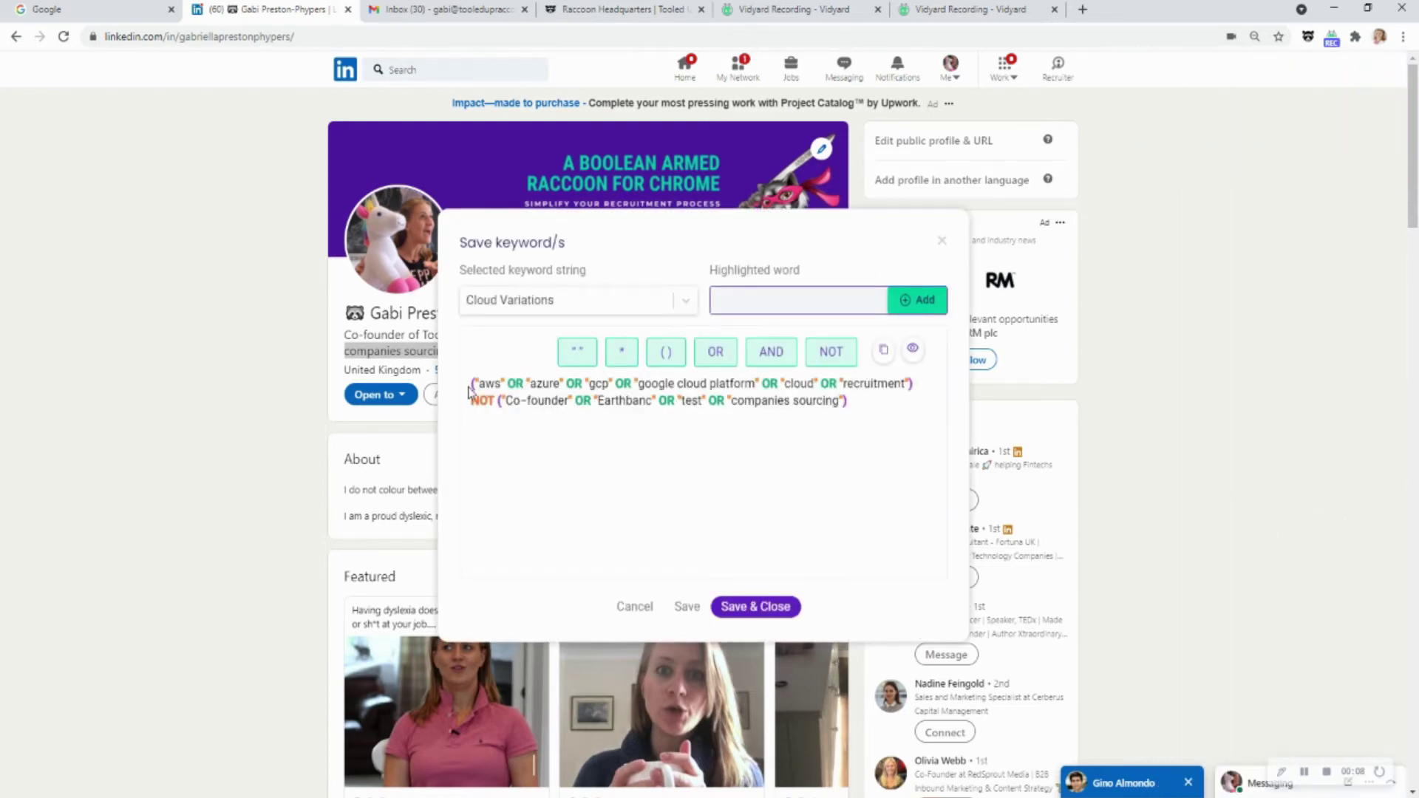
click(685, 302)
click(686, 304)
click(596, 399)
key(BackSpace)
key(BackSpace)
key(BackSpace)
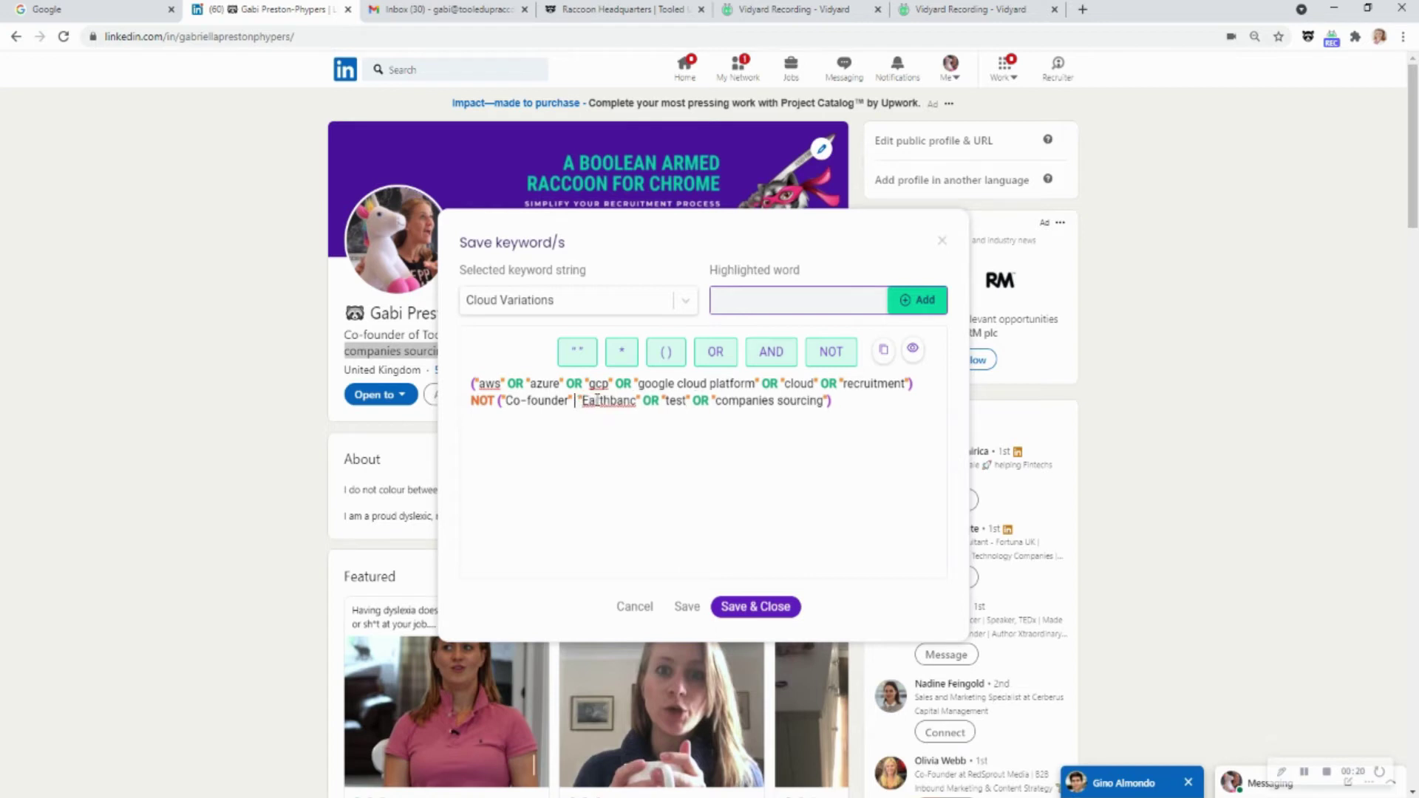
click(757, 383)
key(BackSpace)
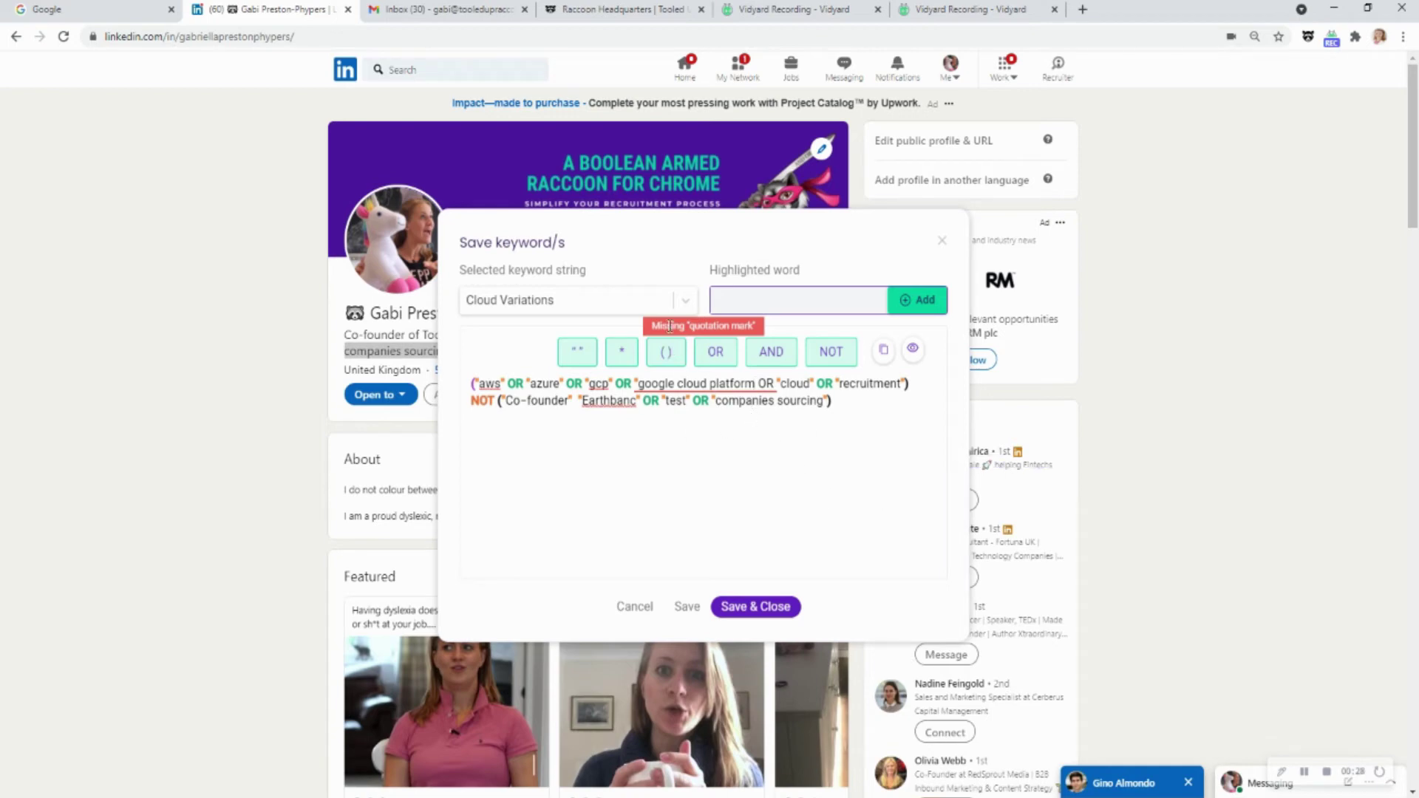
drag(649, 331, 736, 387)
click(754, 384)
text(")
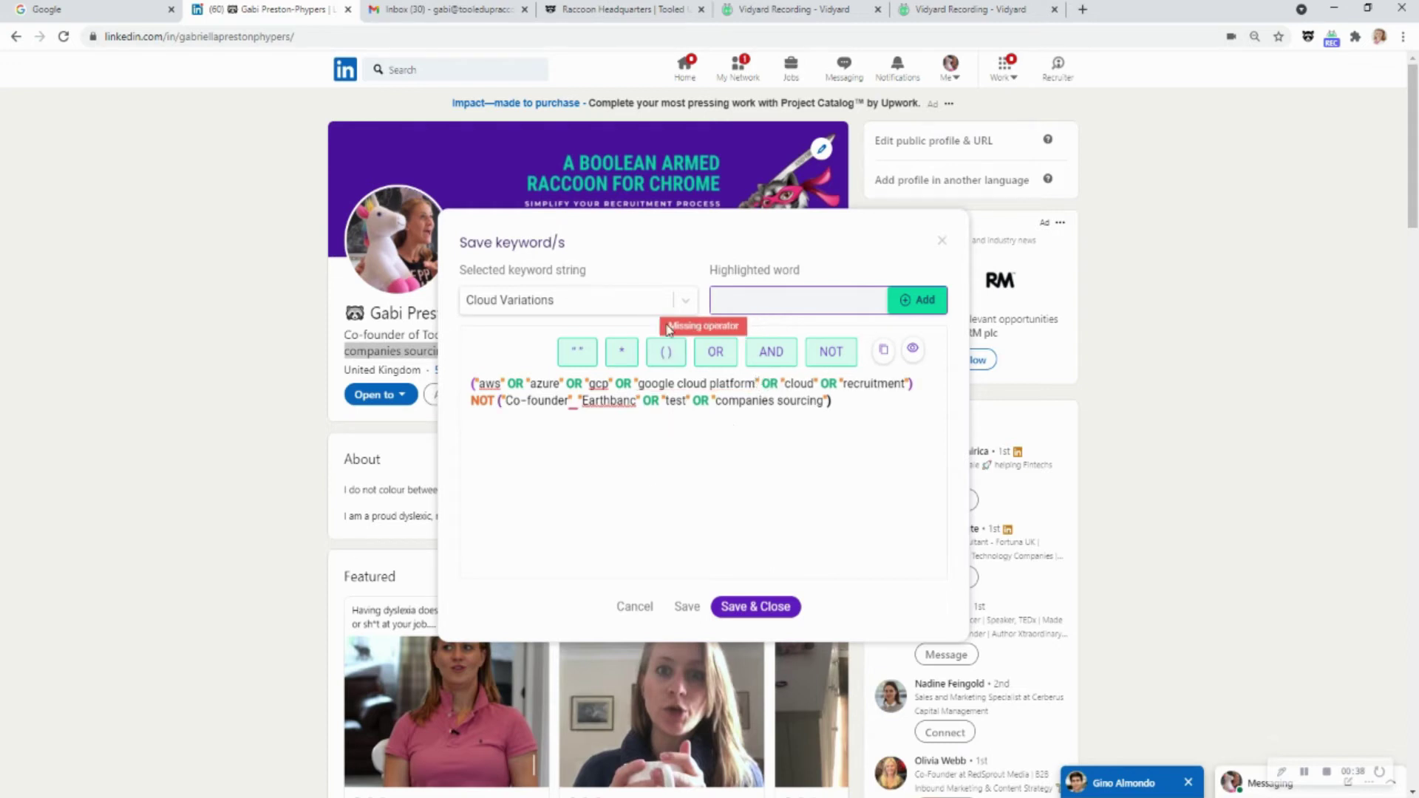
click(575, 402)
text(pr)
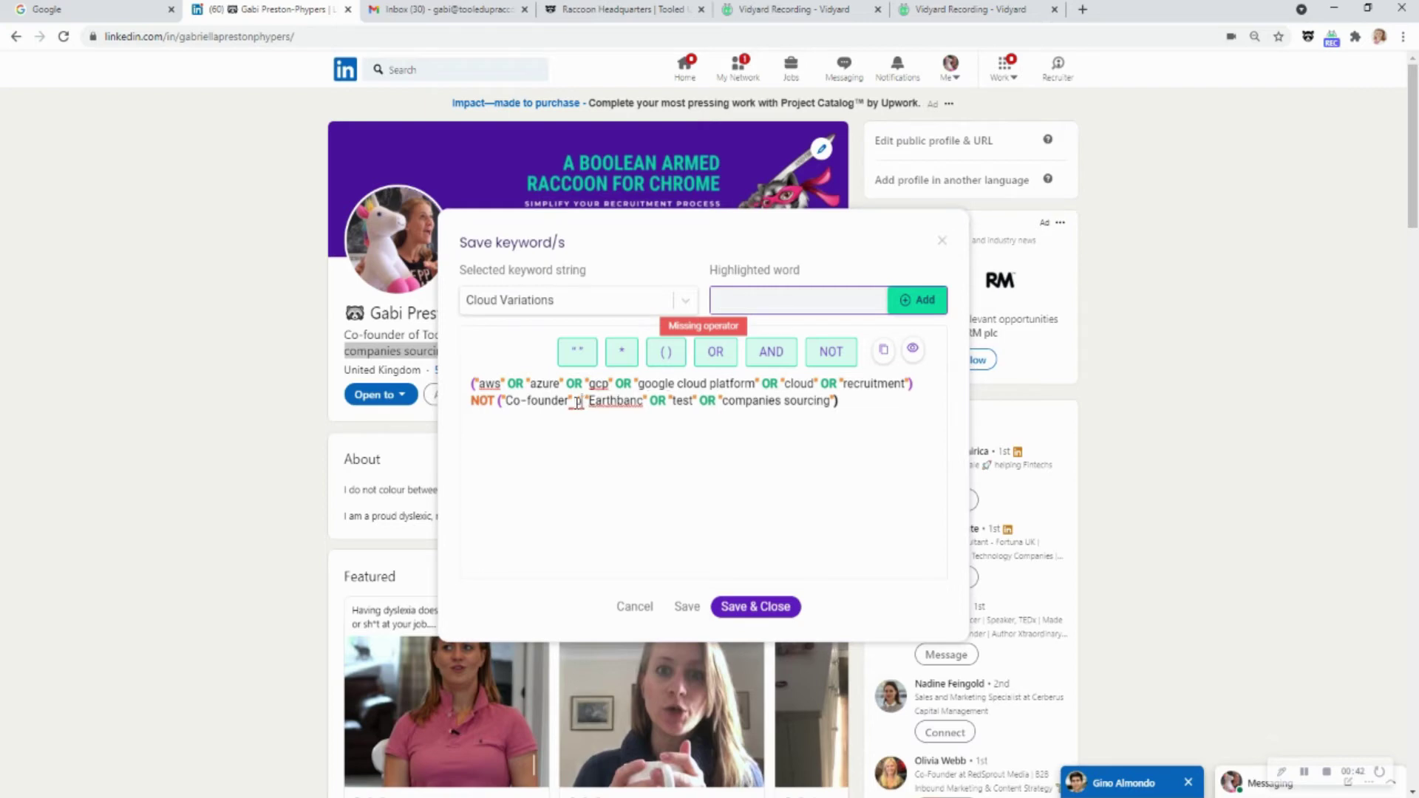
key(BackSpace)
key(BackSpace)
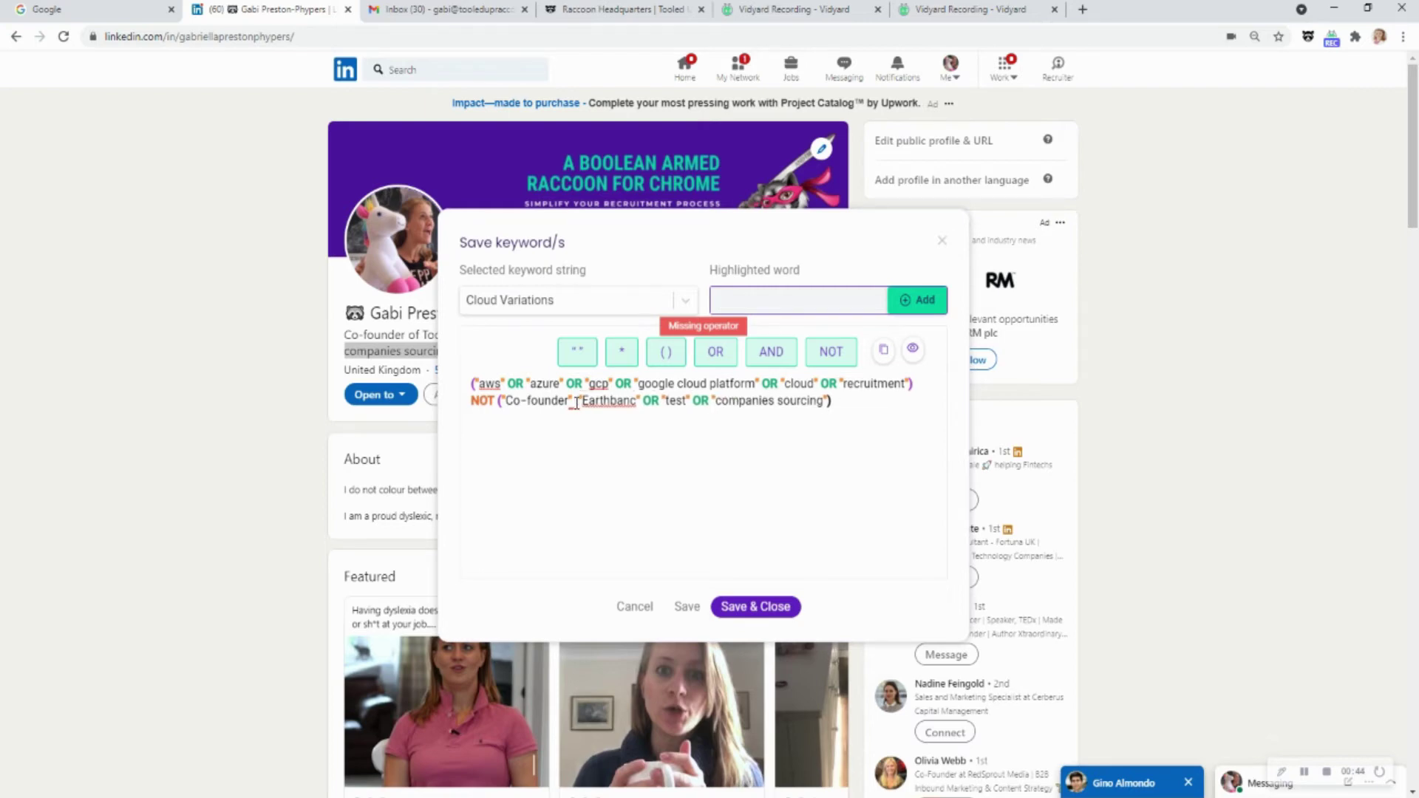
text(PR)
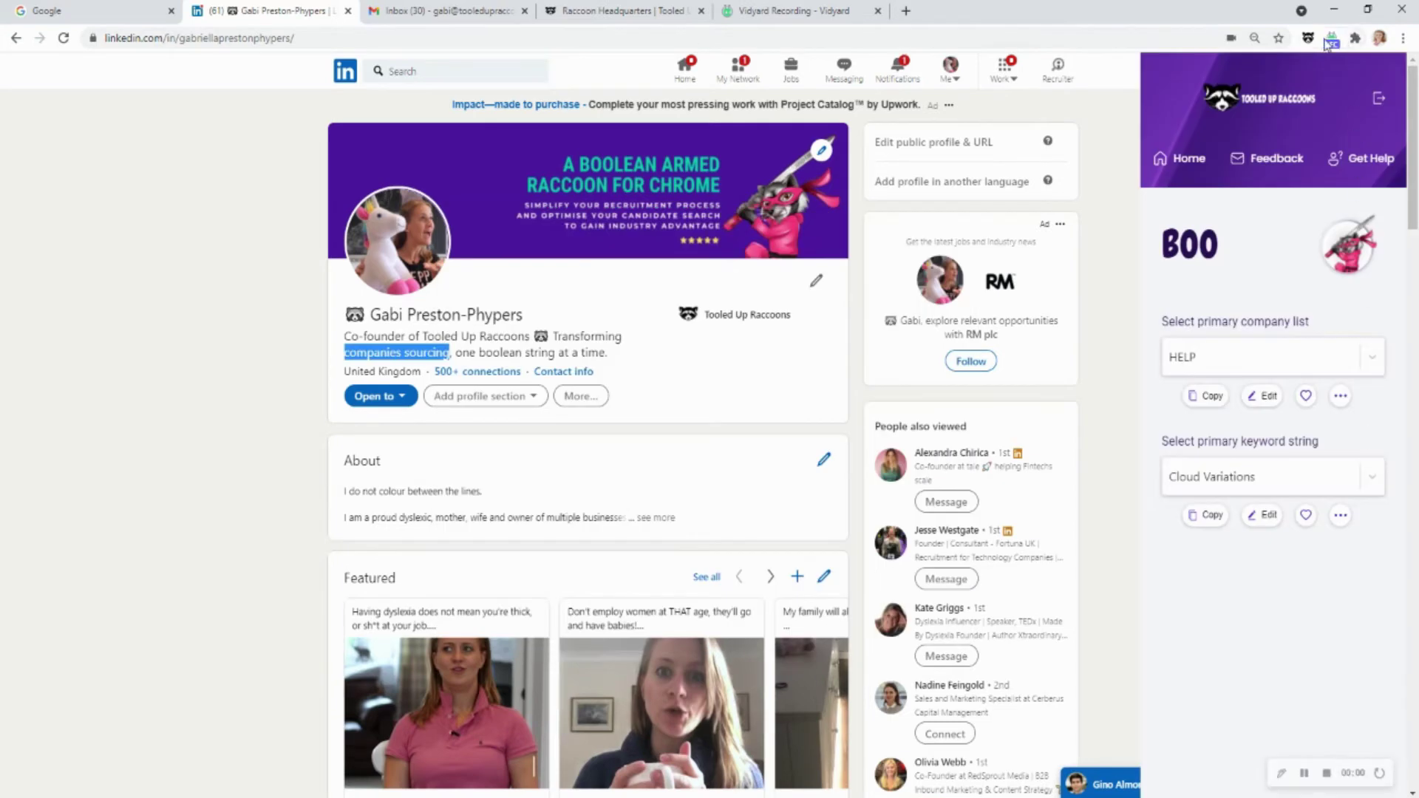
From Boo's Import / Export page, download the CSV template and open Example (42).csv in Excel
click(1193, 164)
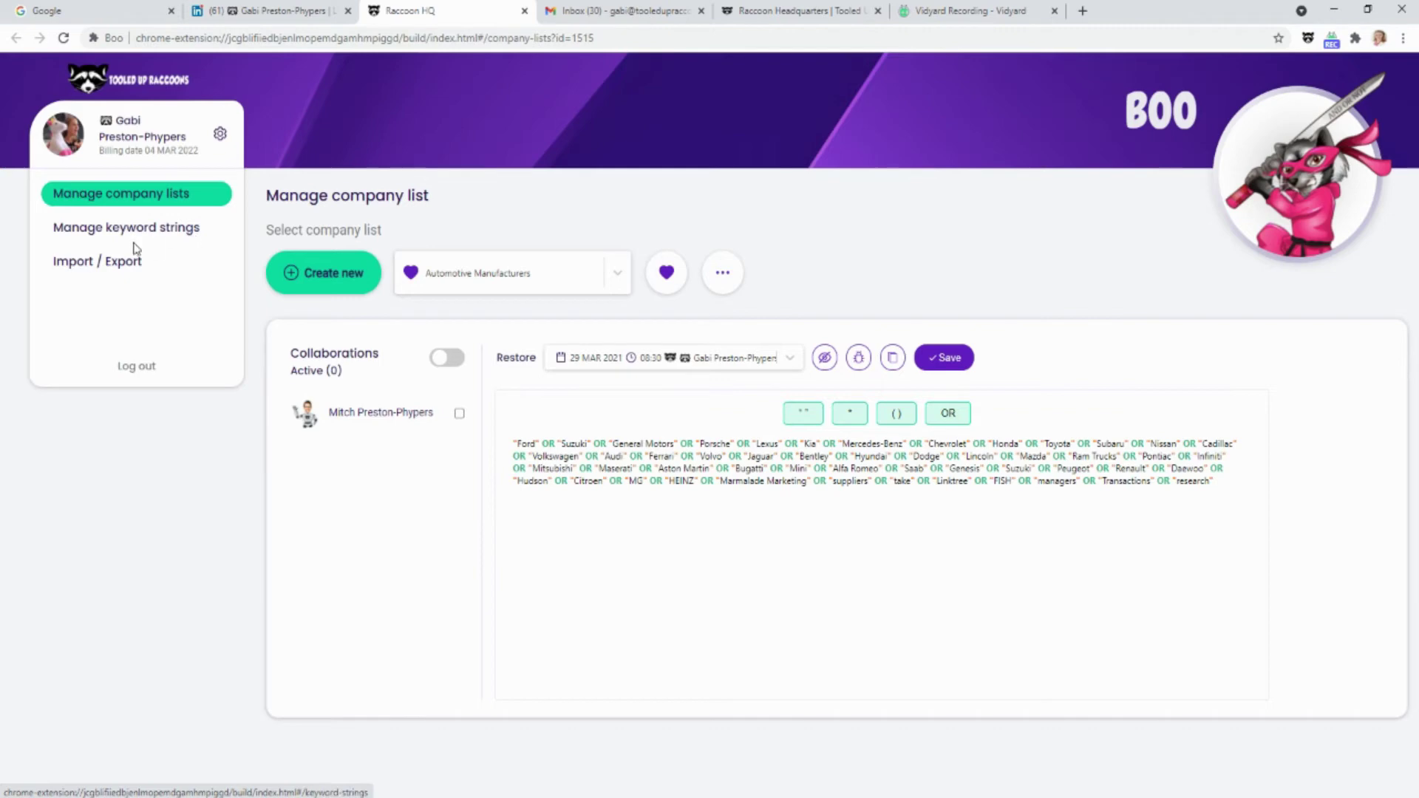
click(109, 268)
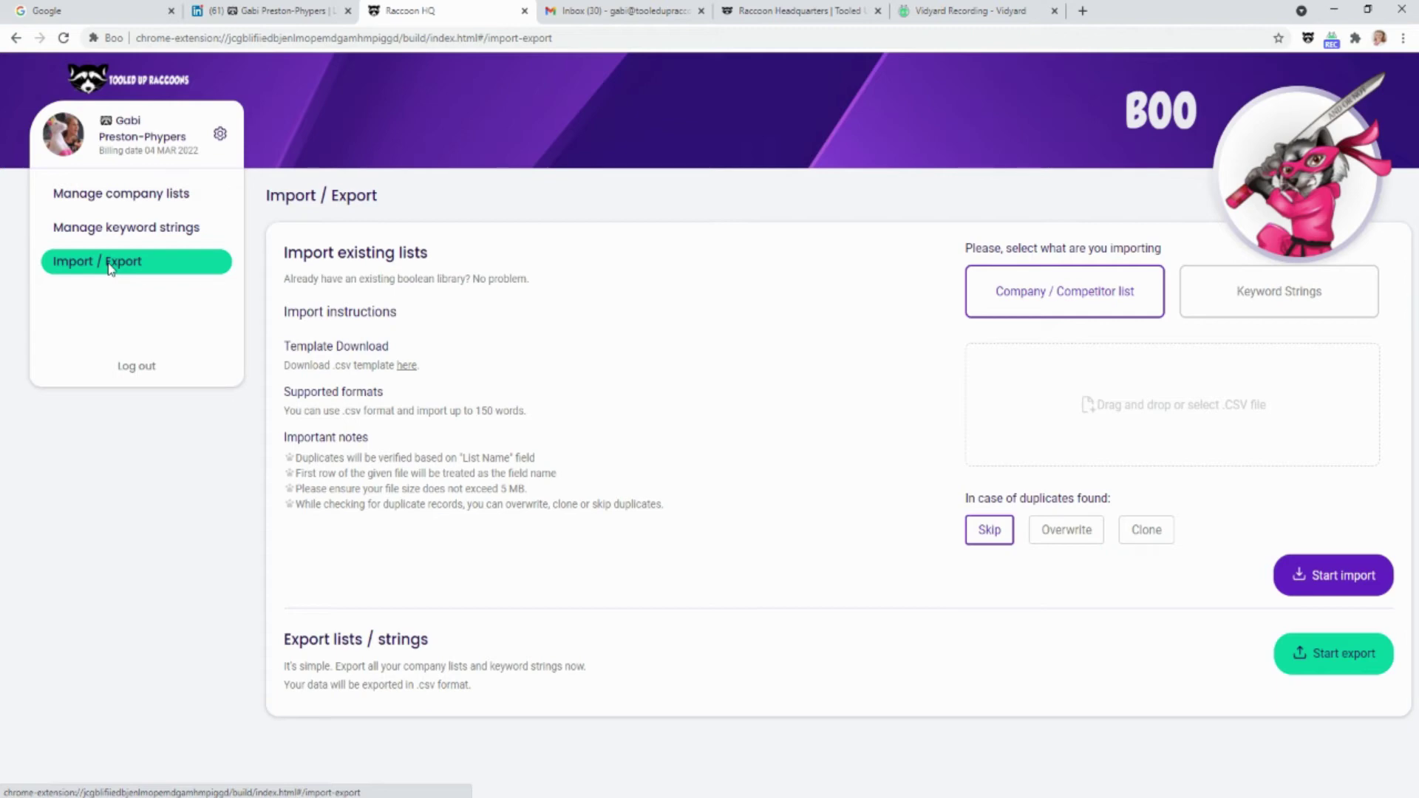
click(406, 366)
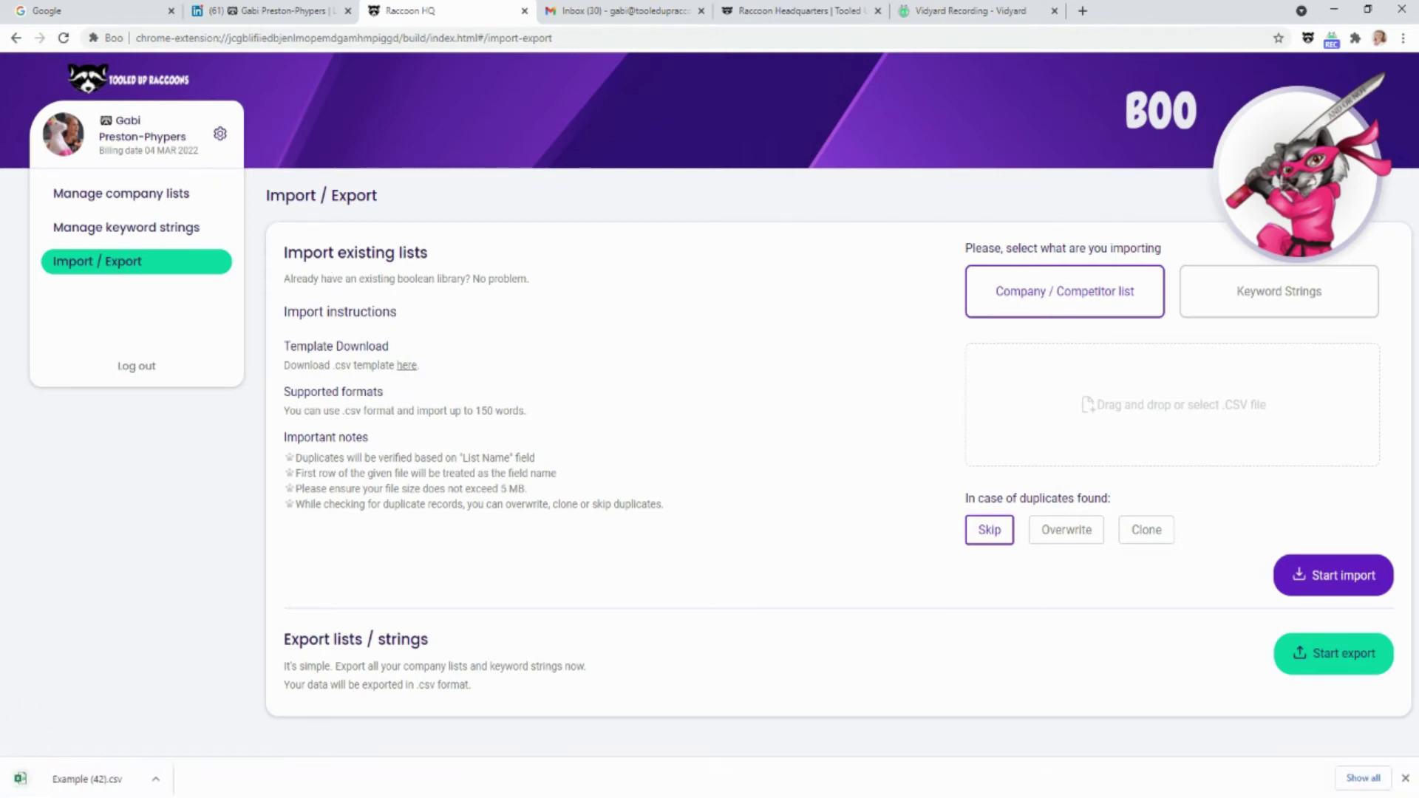
click(74, 780)
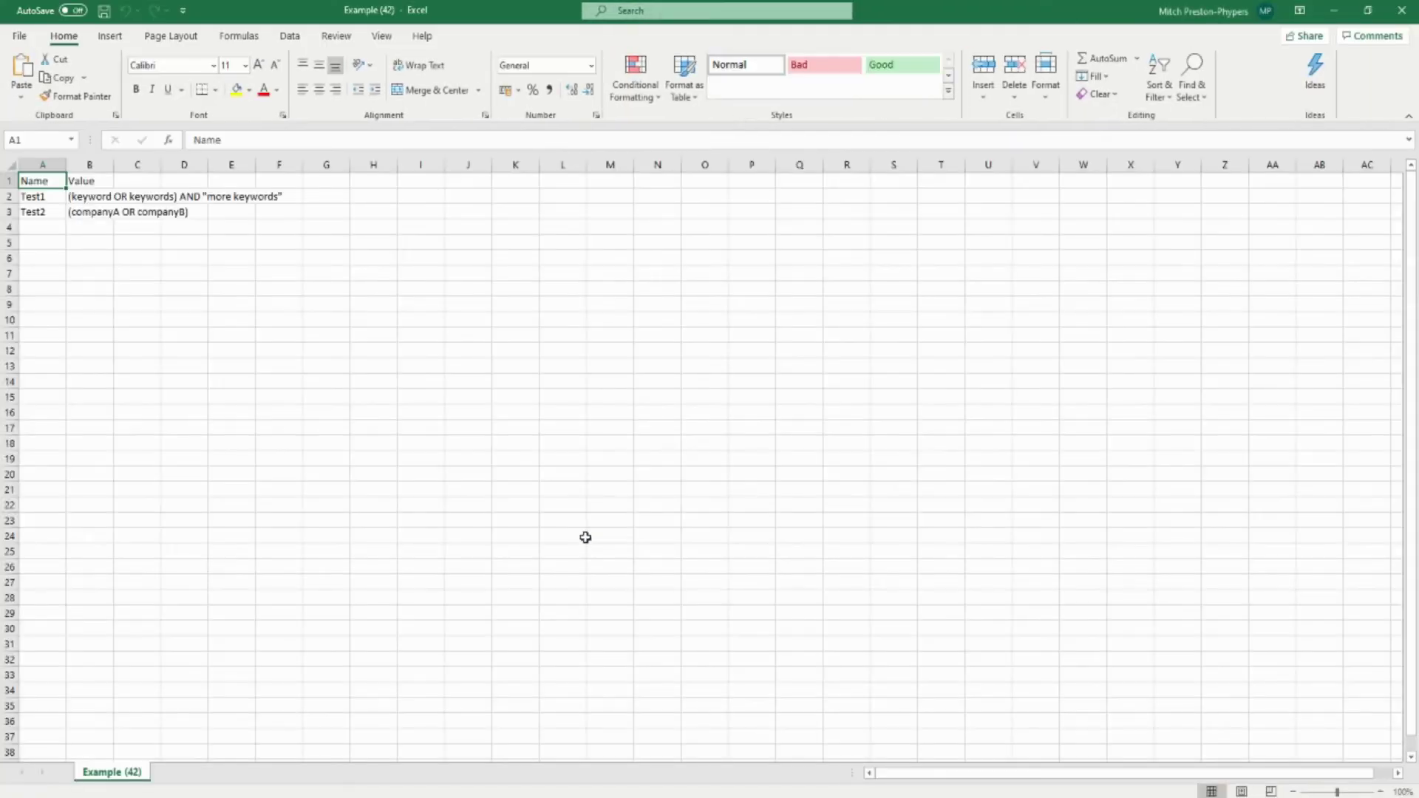
Widen column B to read Test1 and its boolean in row 2, then close Excel without saving
drag(114, 164, 323, 165)
click(394, 319)
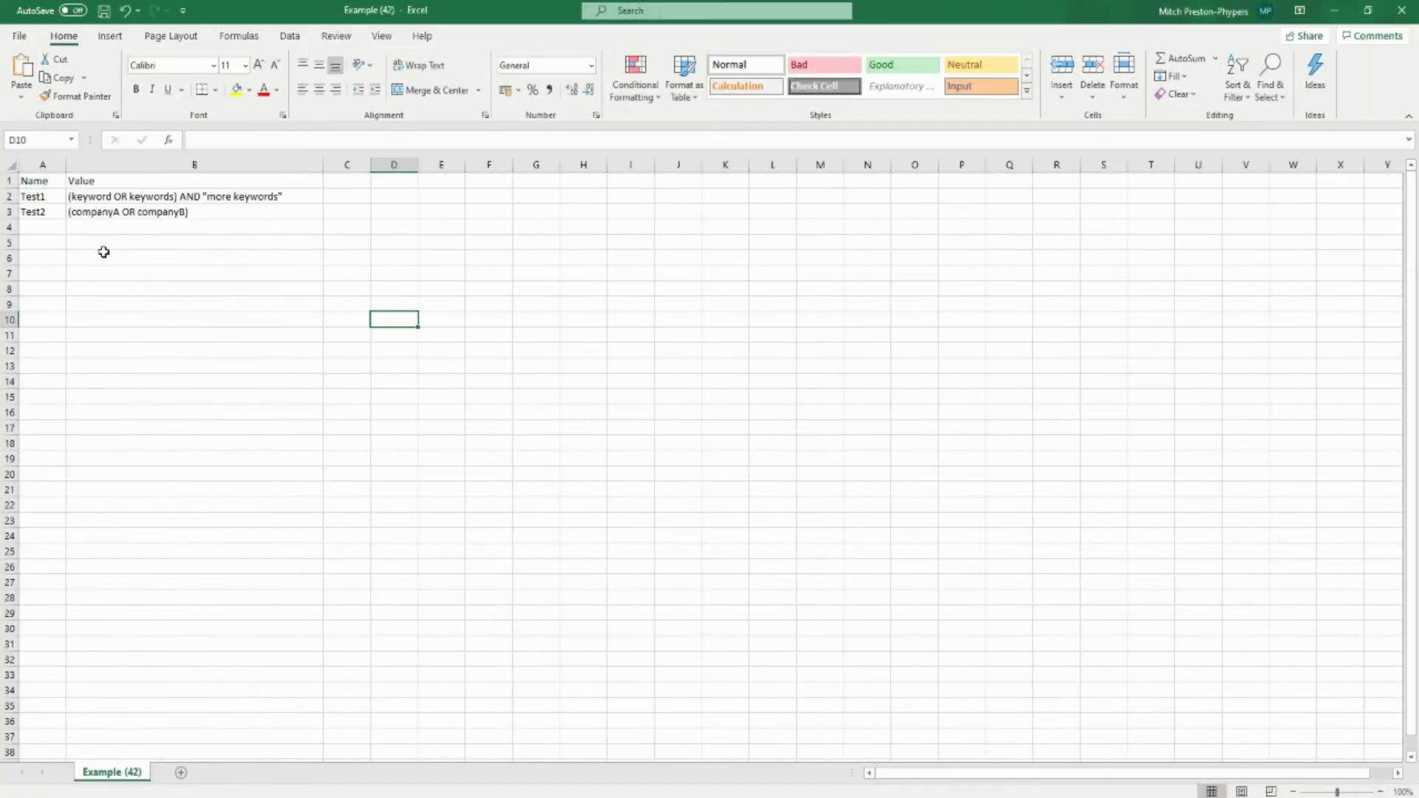
click(51, 197)
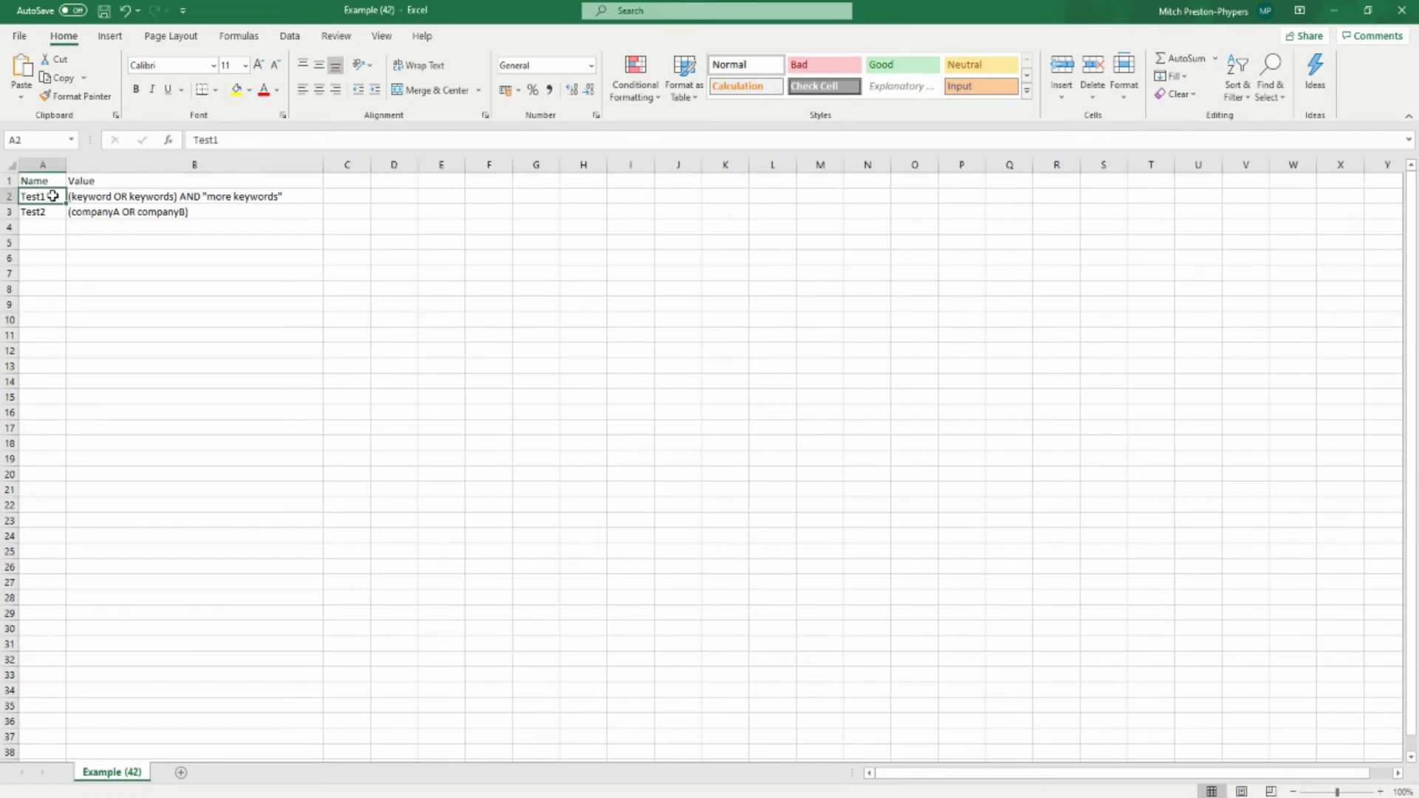
click(99, 195)
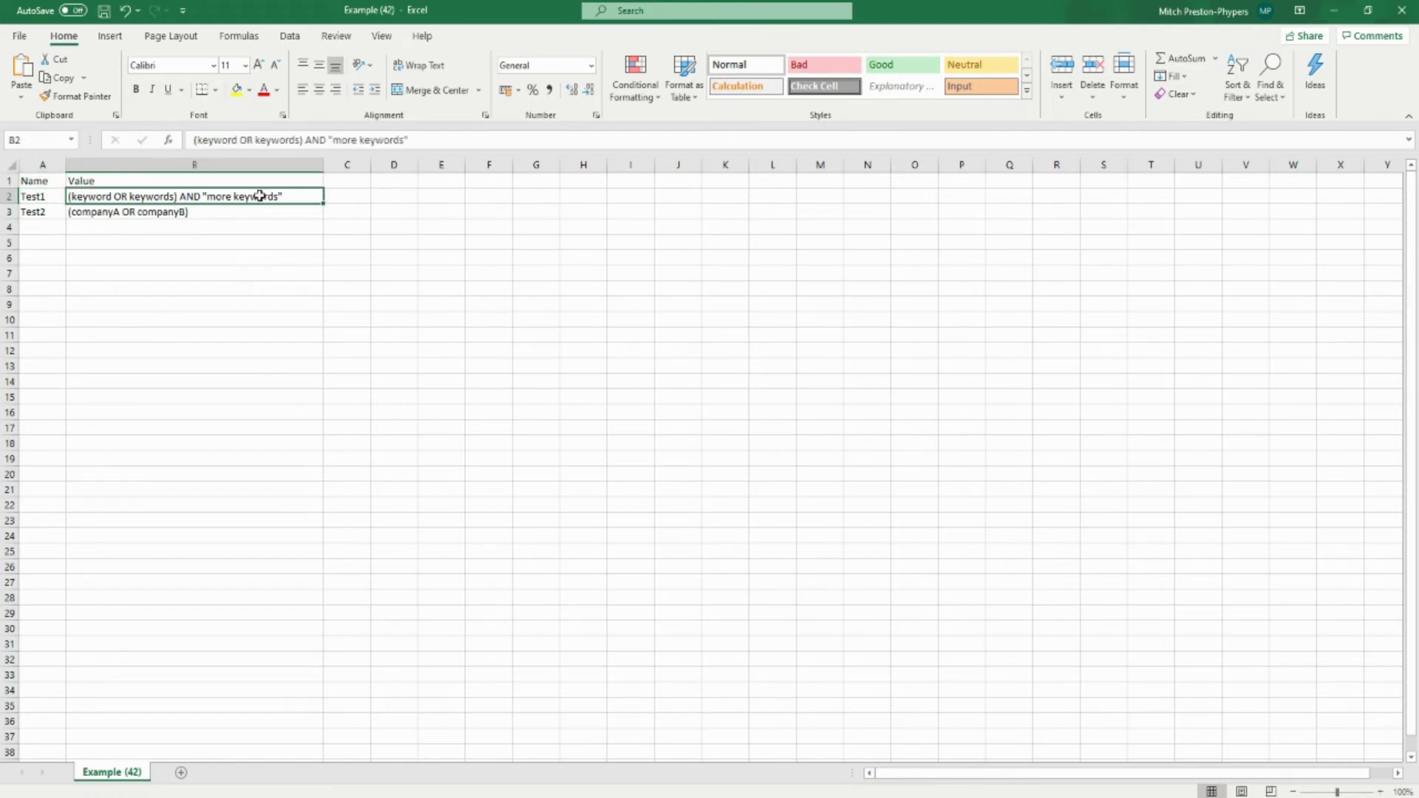
click(1402, 11)
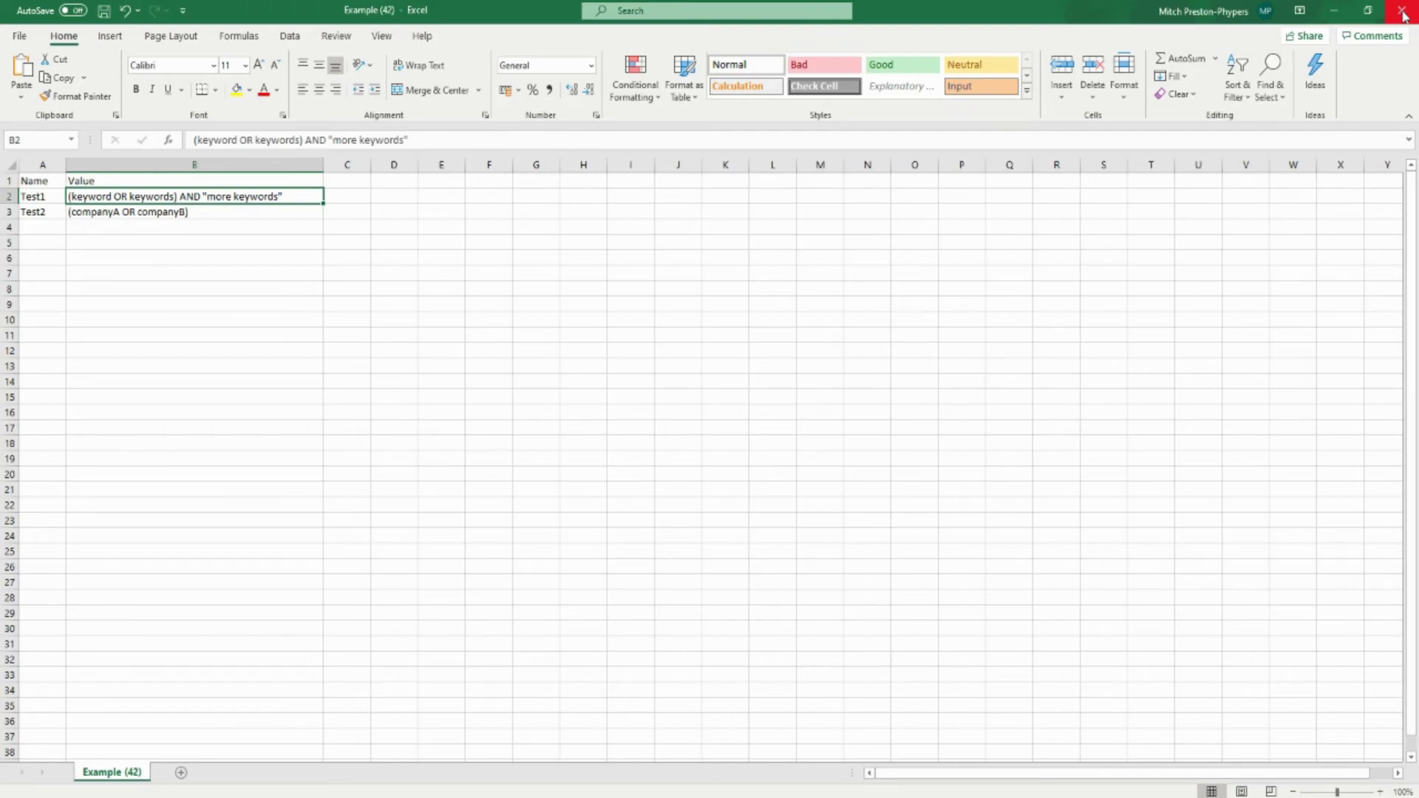
click(706, 421)
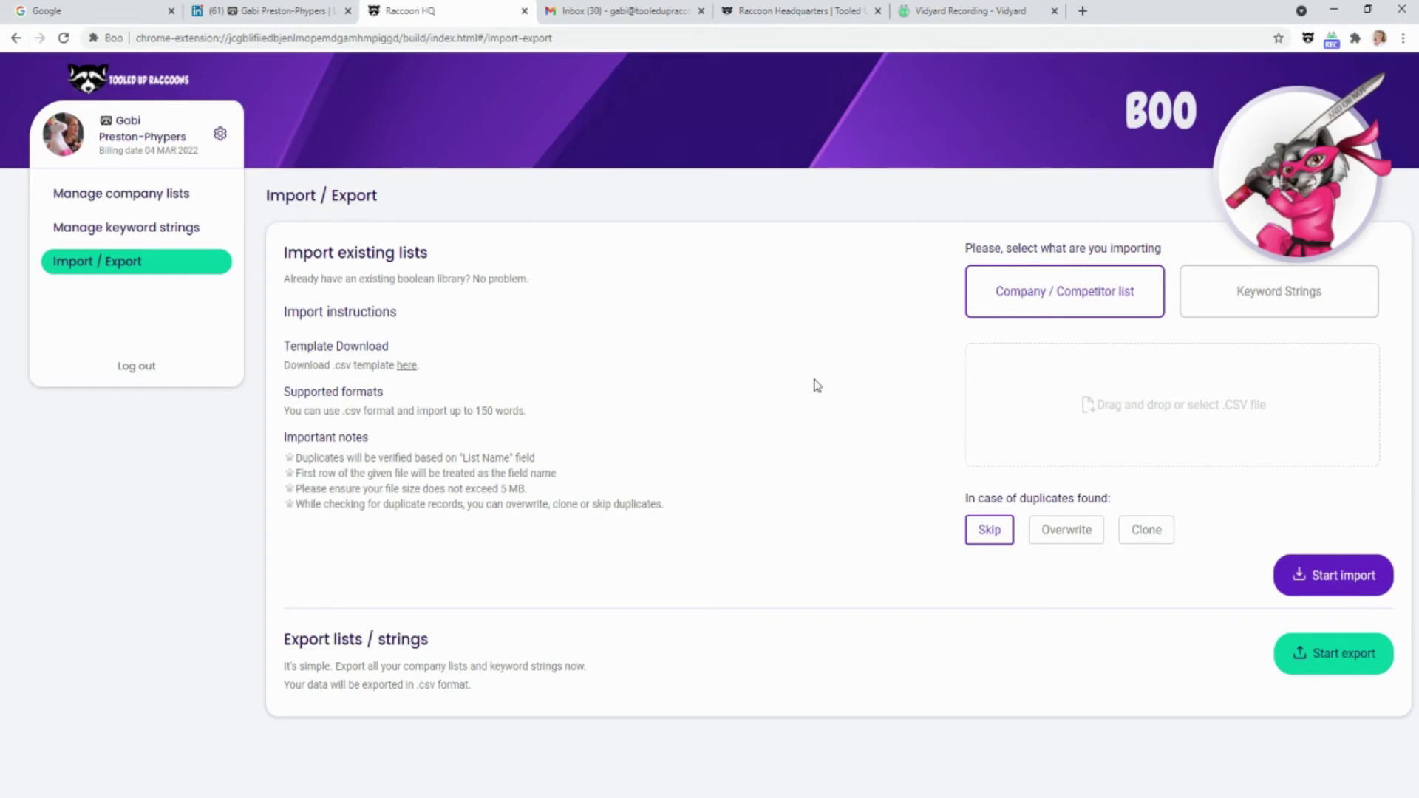
Show the Automotive Manufacturers list on Manage company lists, briefly visiting Import / Export
click(174, 209)
click(570, 284)
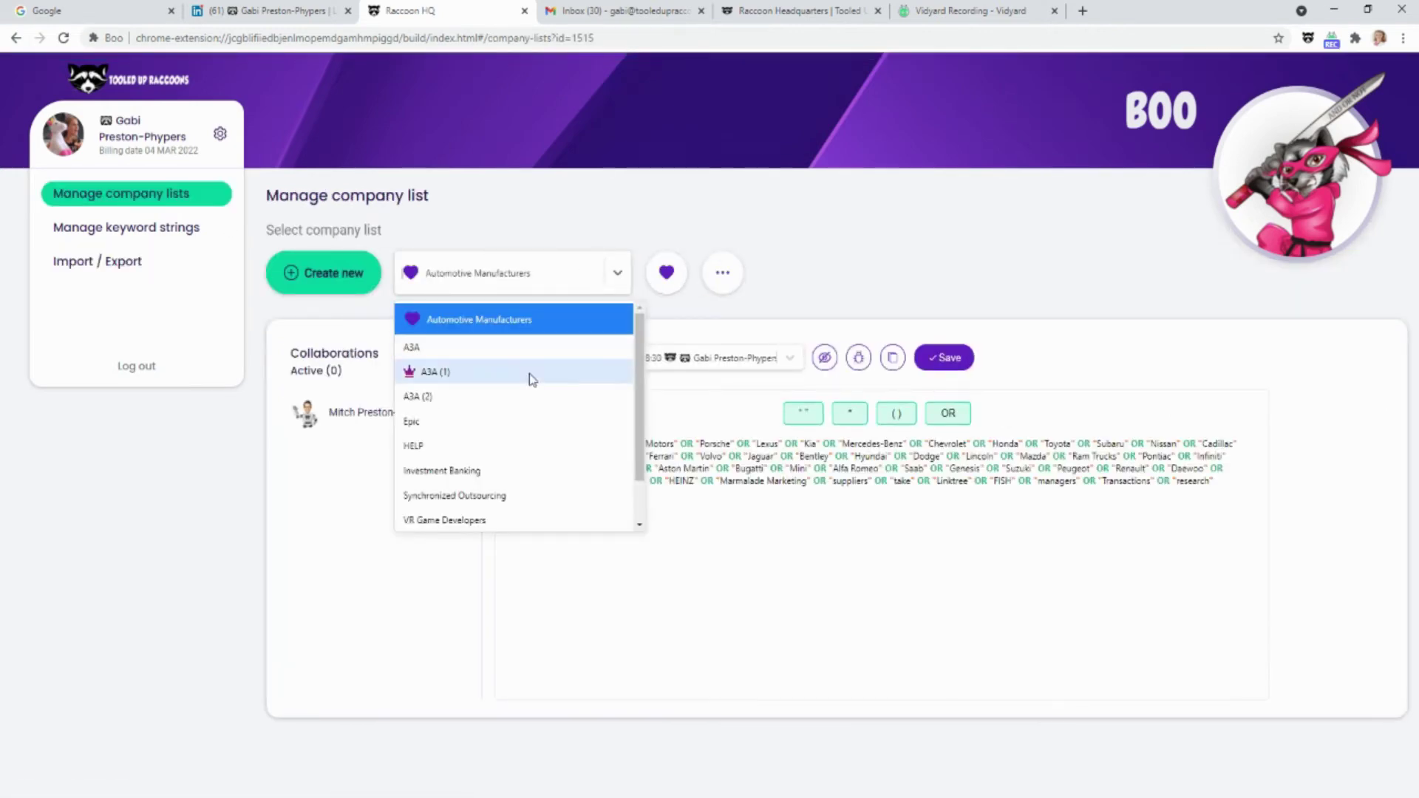
click(569, 195)
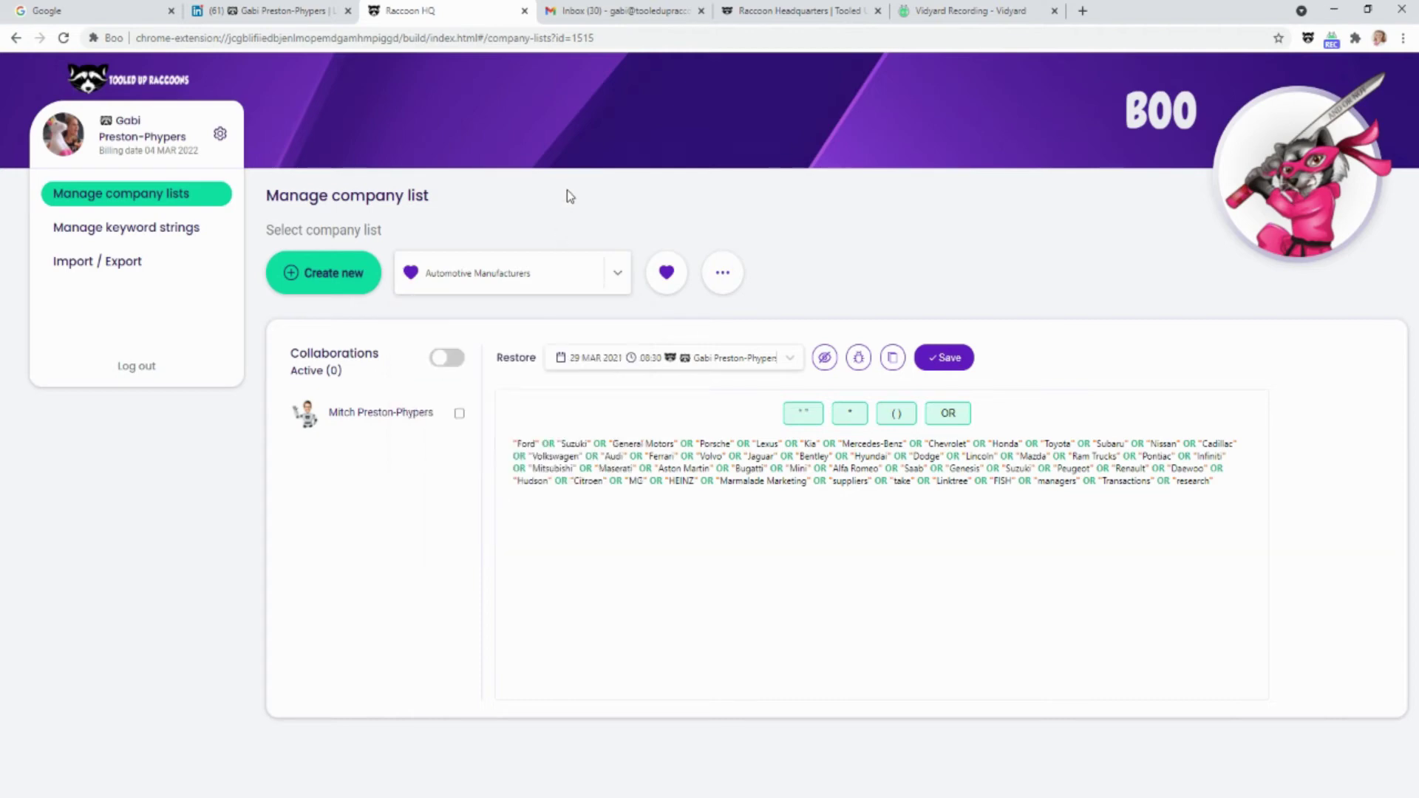
click(124, 266)
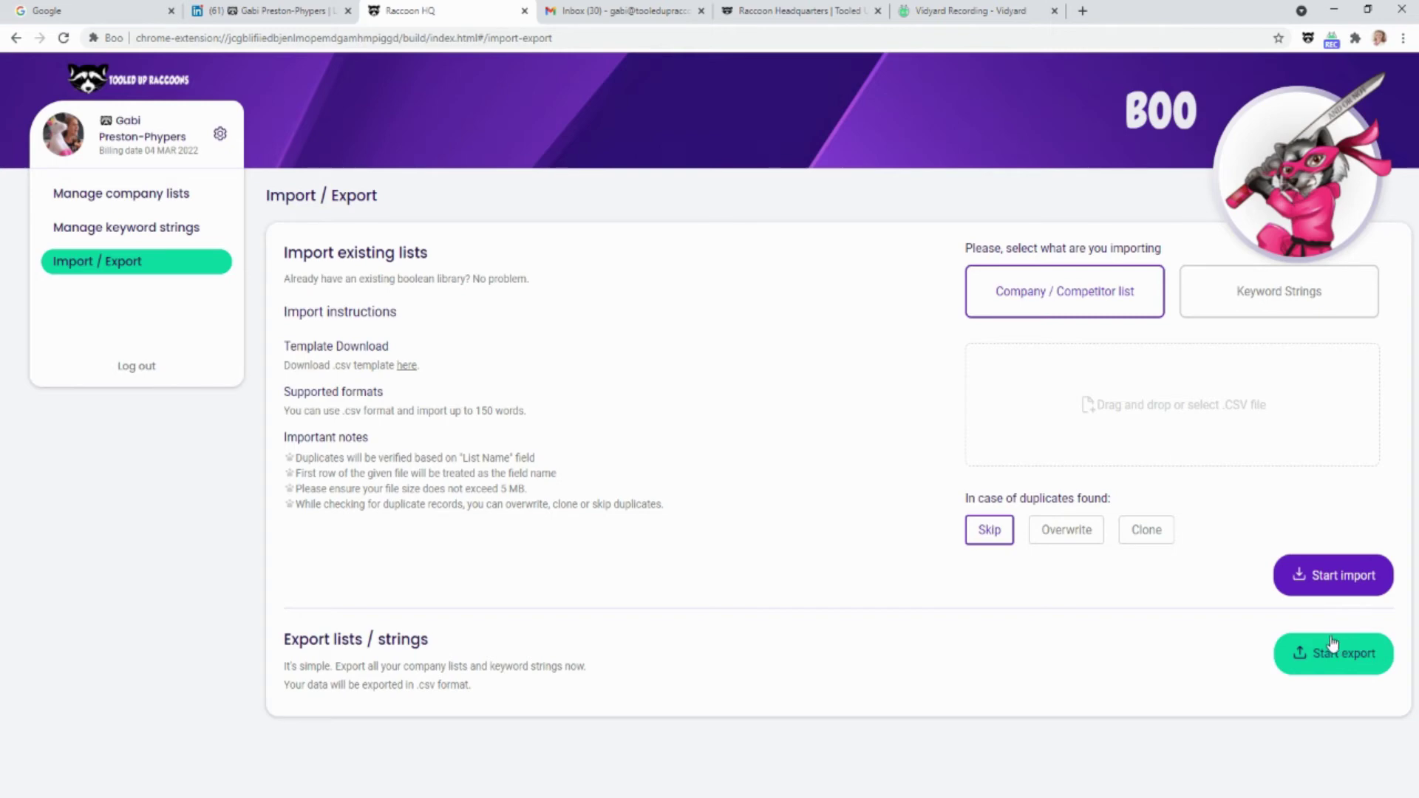
click(176, 206)
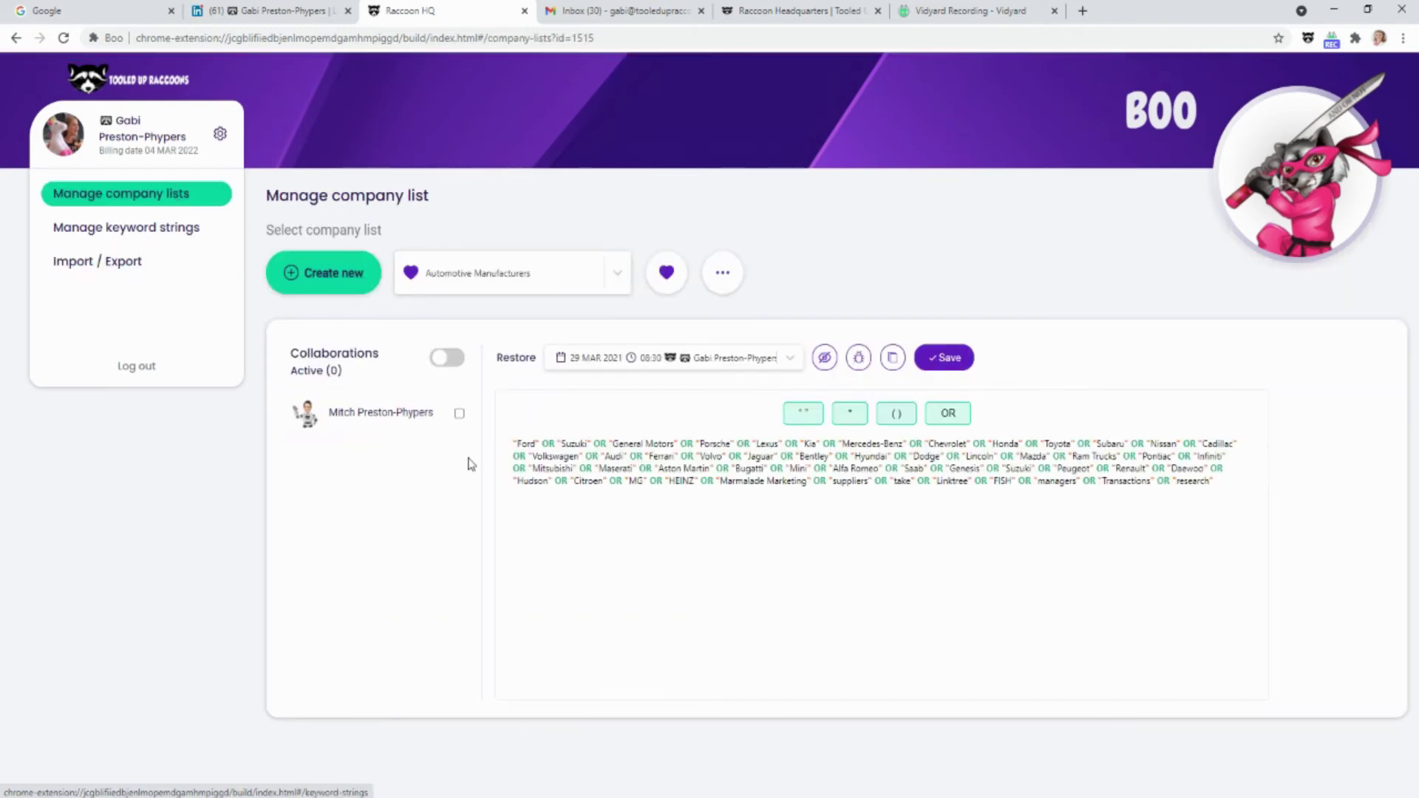
Cancel a new competitor list and remove Automotive Manufacturers from favourites
click(332, 279)
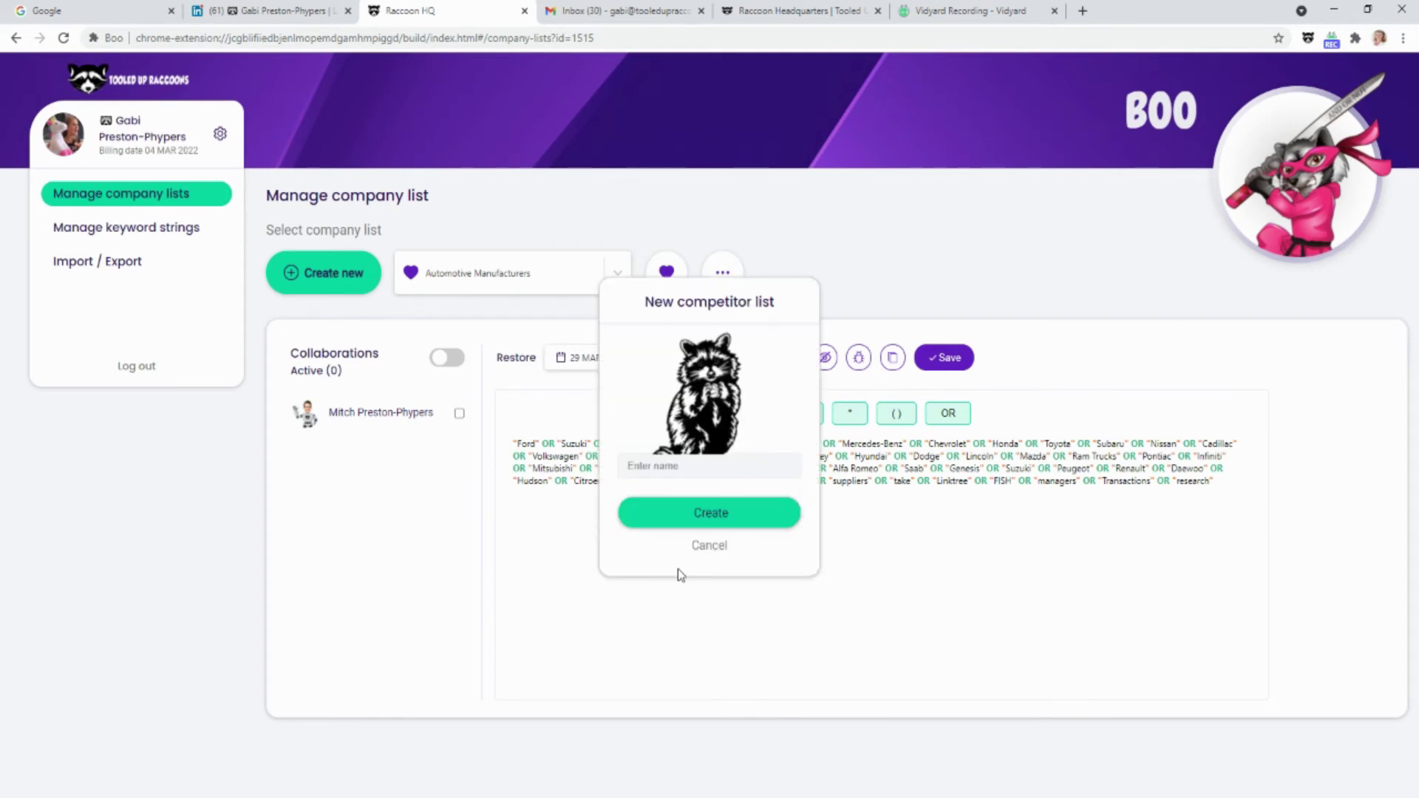
click(711, 546)
click(618, 274)
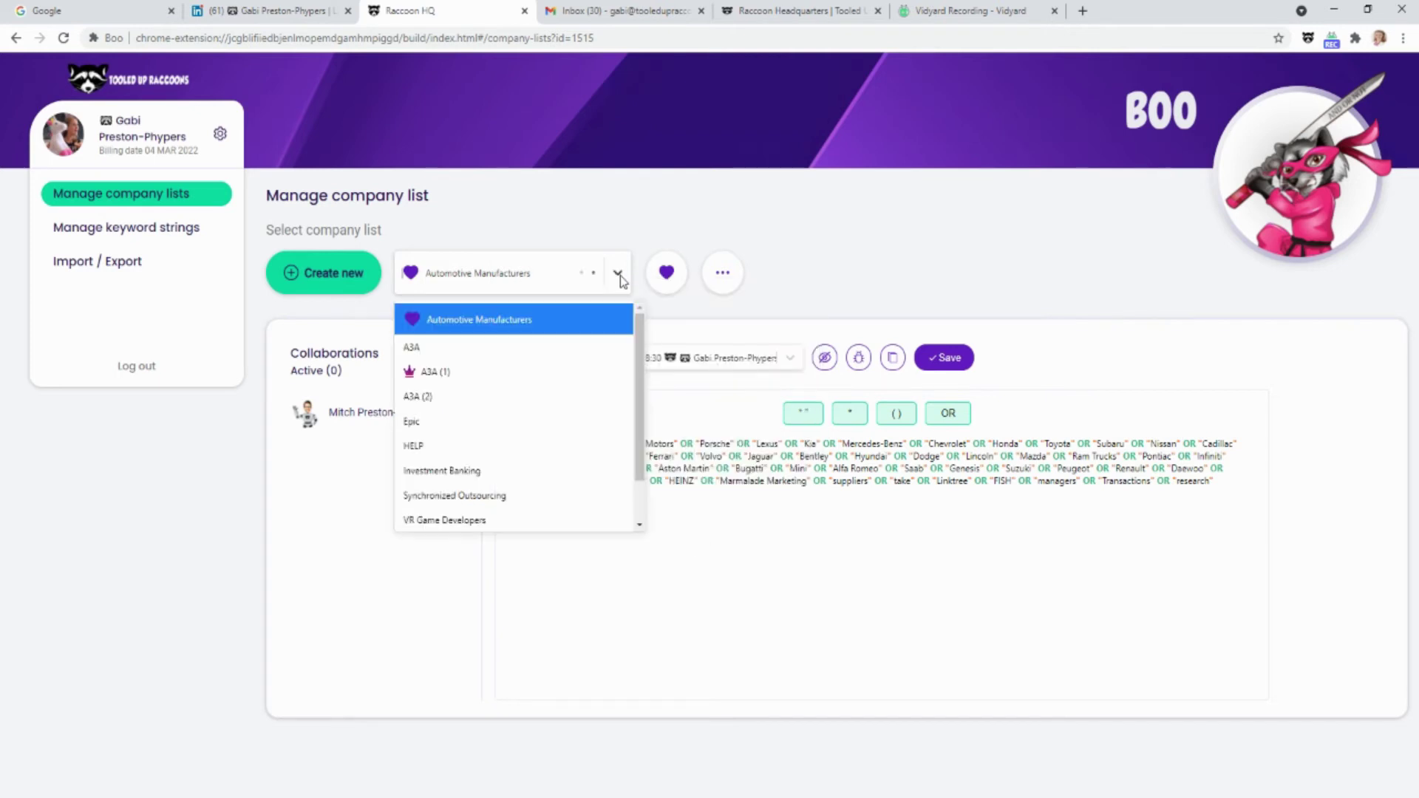
click(604, 319)
click(666, 272)
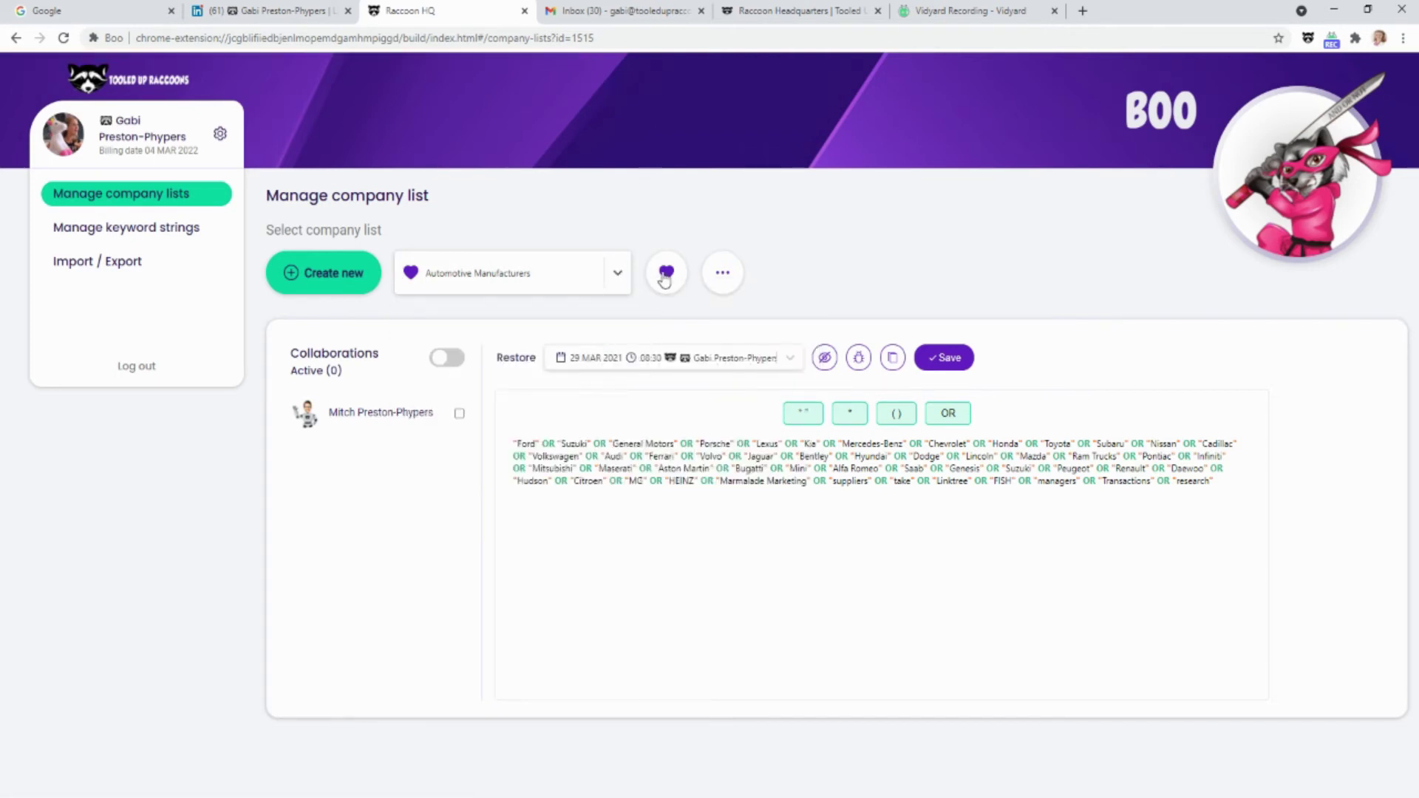
Check the list's extra options, then toggle teammate collaboration on and back off
click(720, 277)
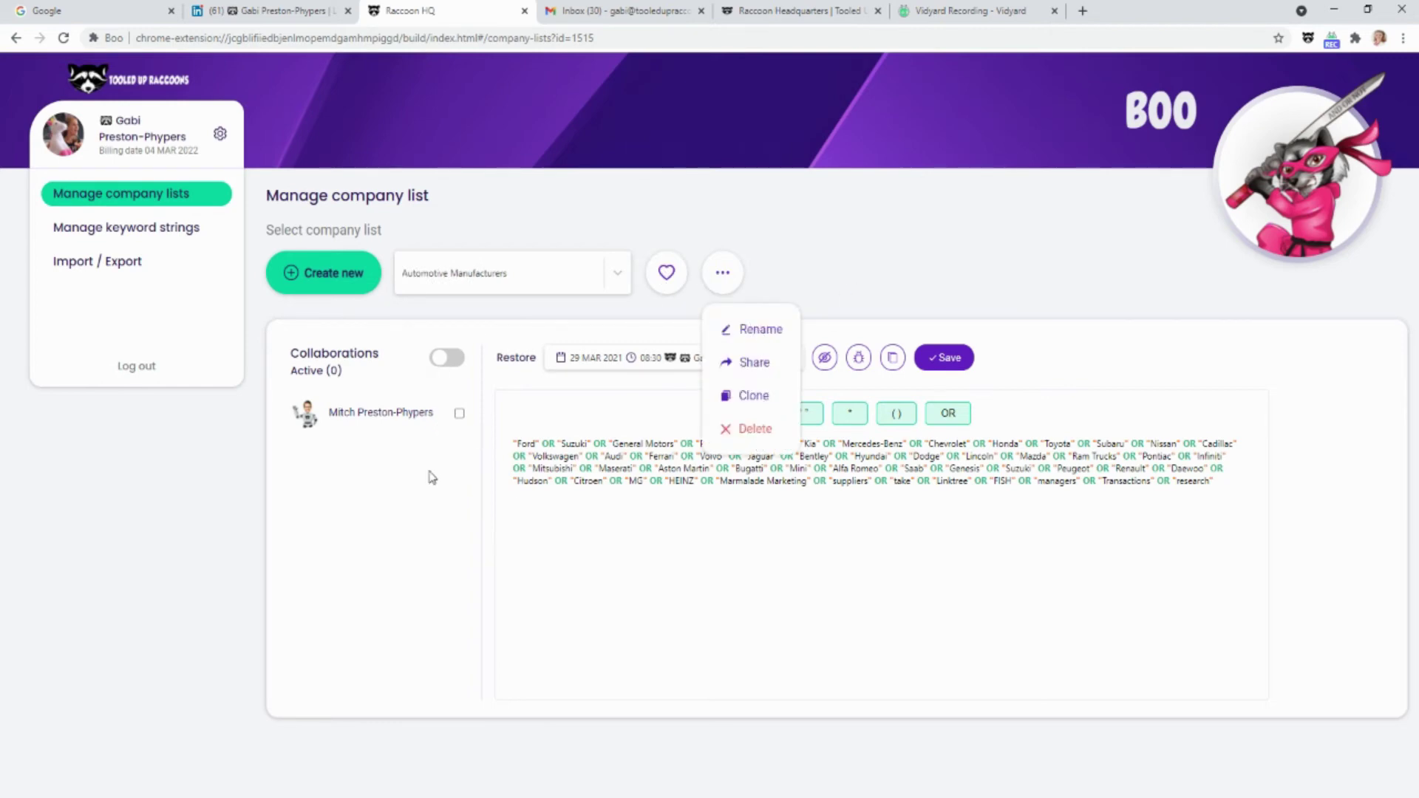
click(722, 285)
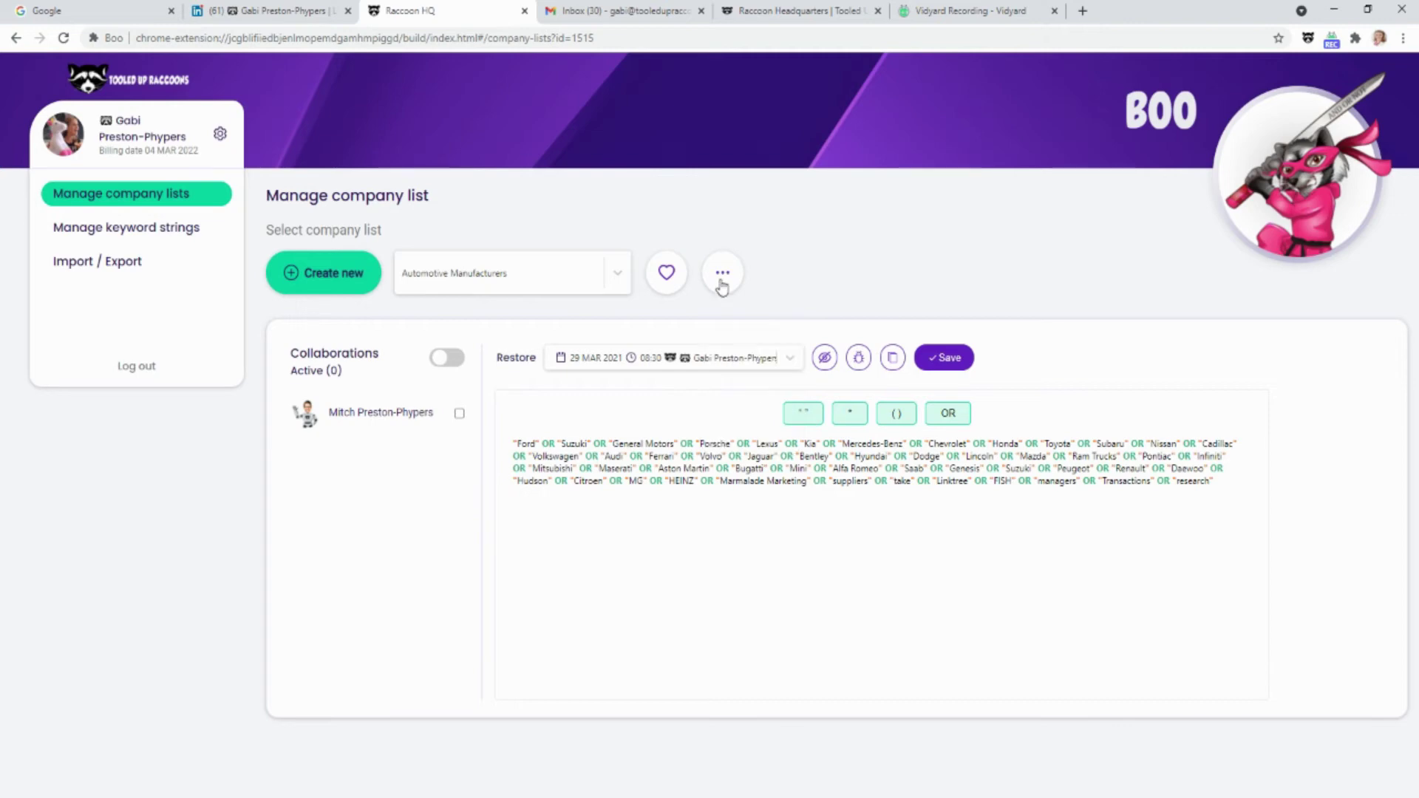
click(459, 414)
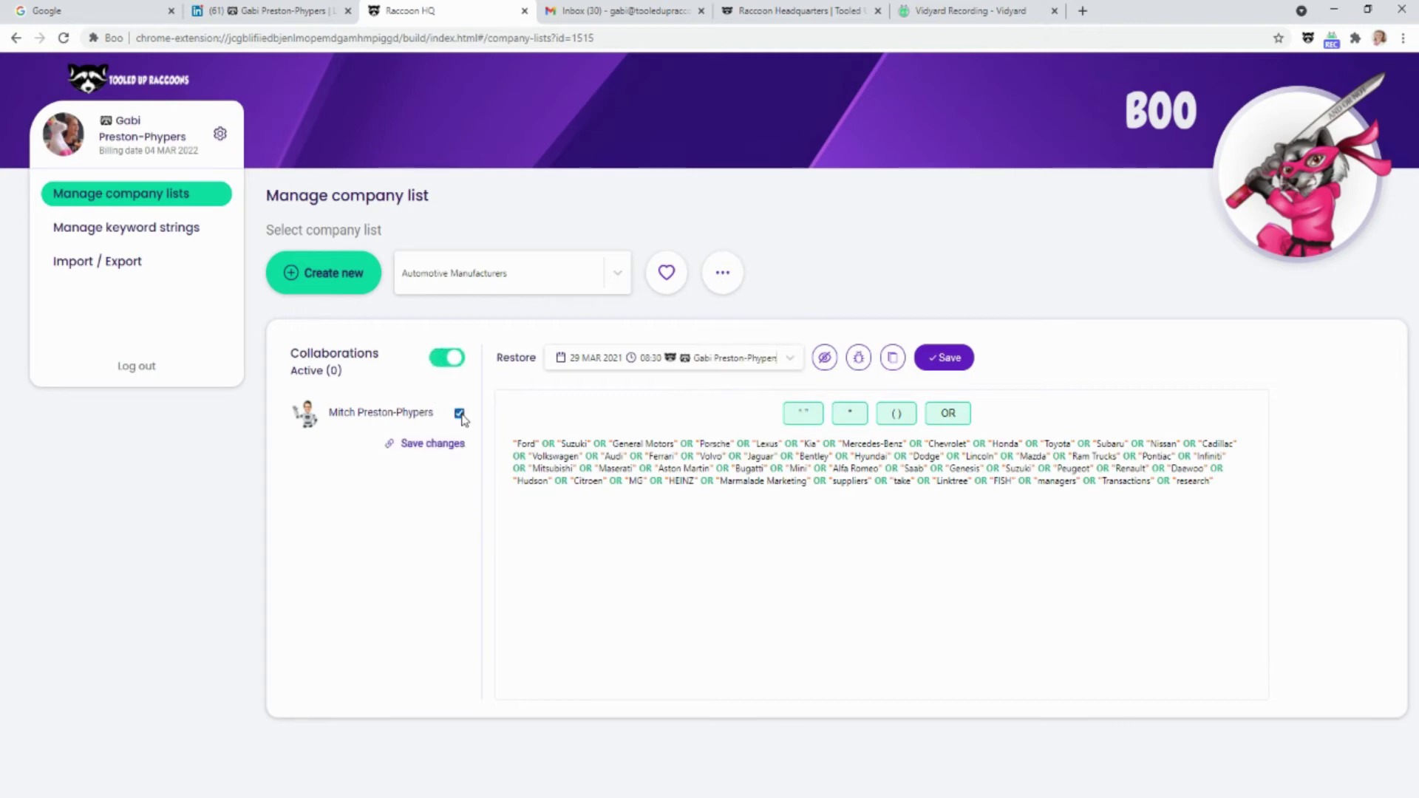
click(458, 414)
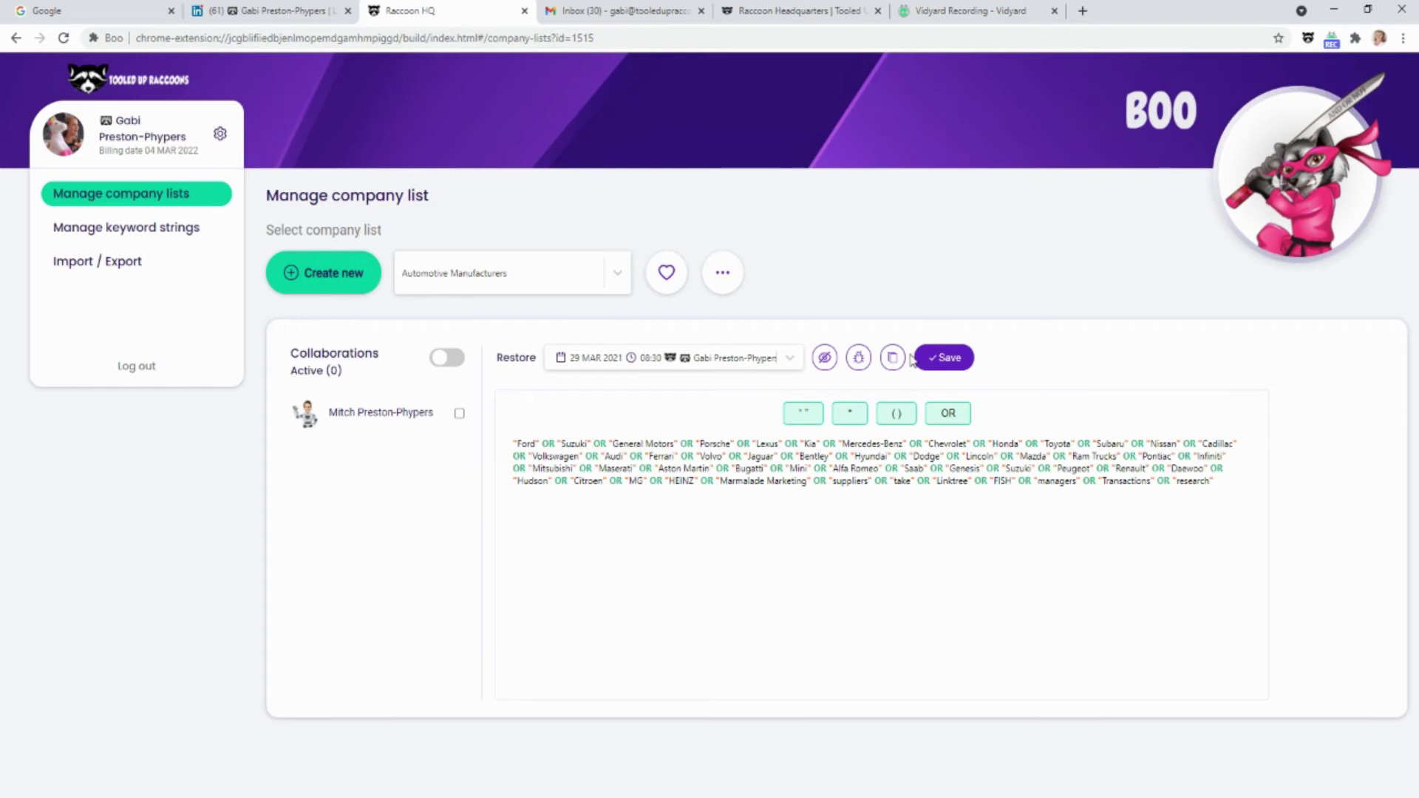
drag(515, 357, 555, 365)
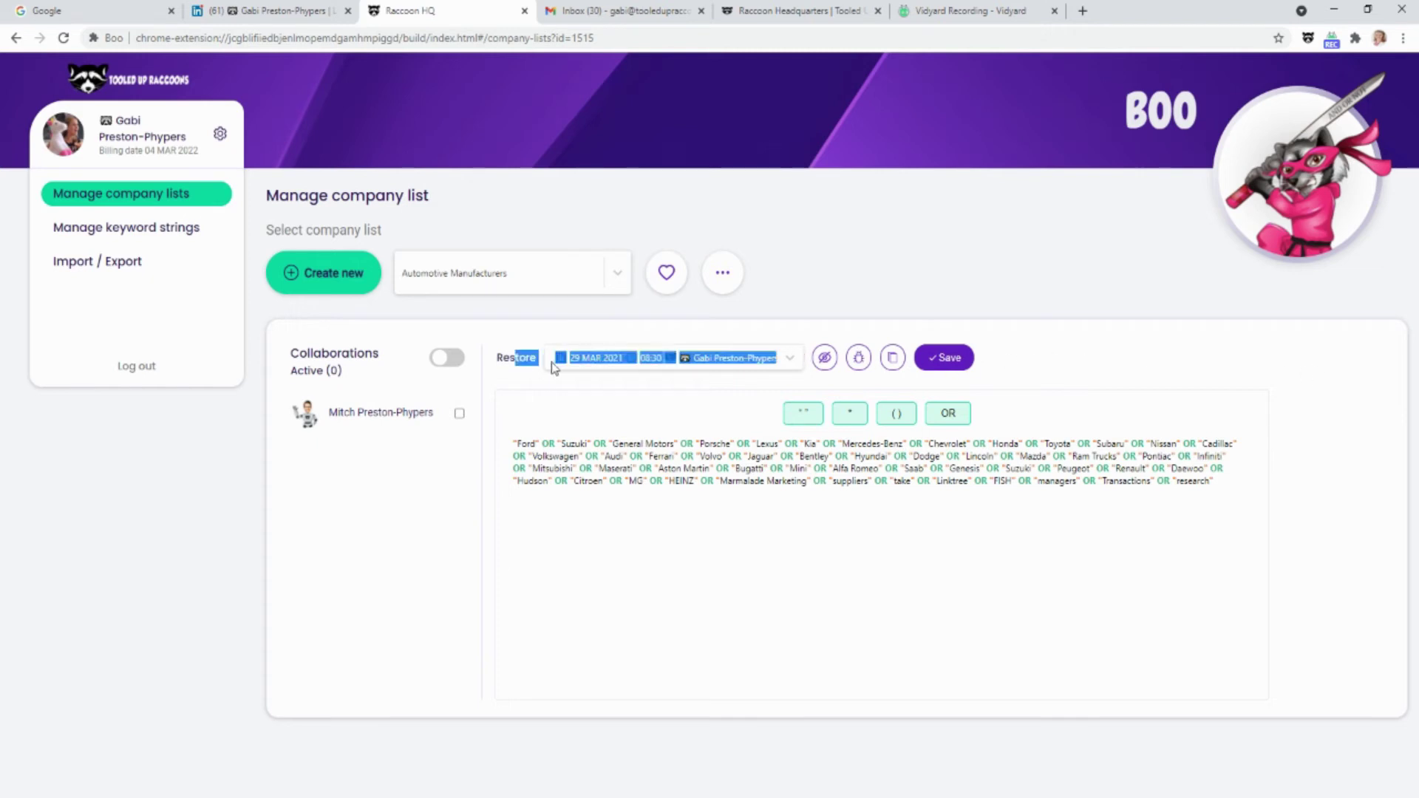
click(497, 367)
double_click(507, 358)
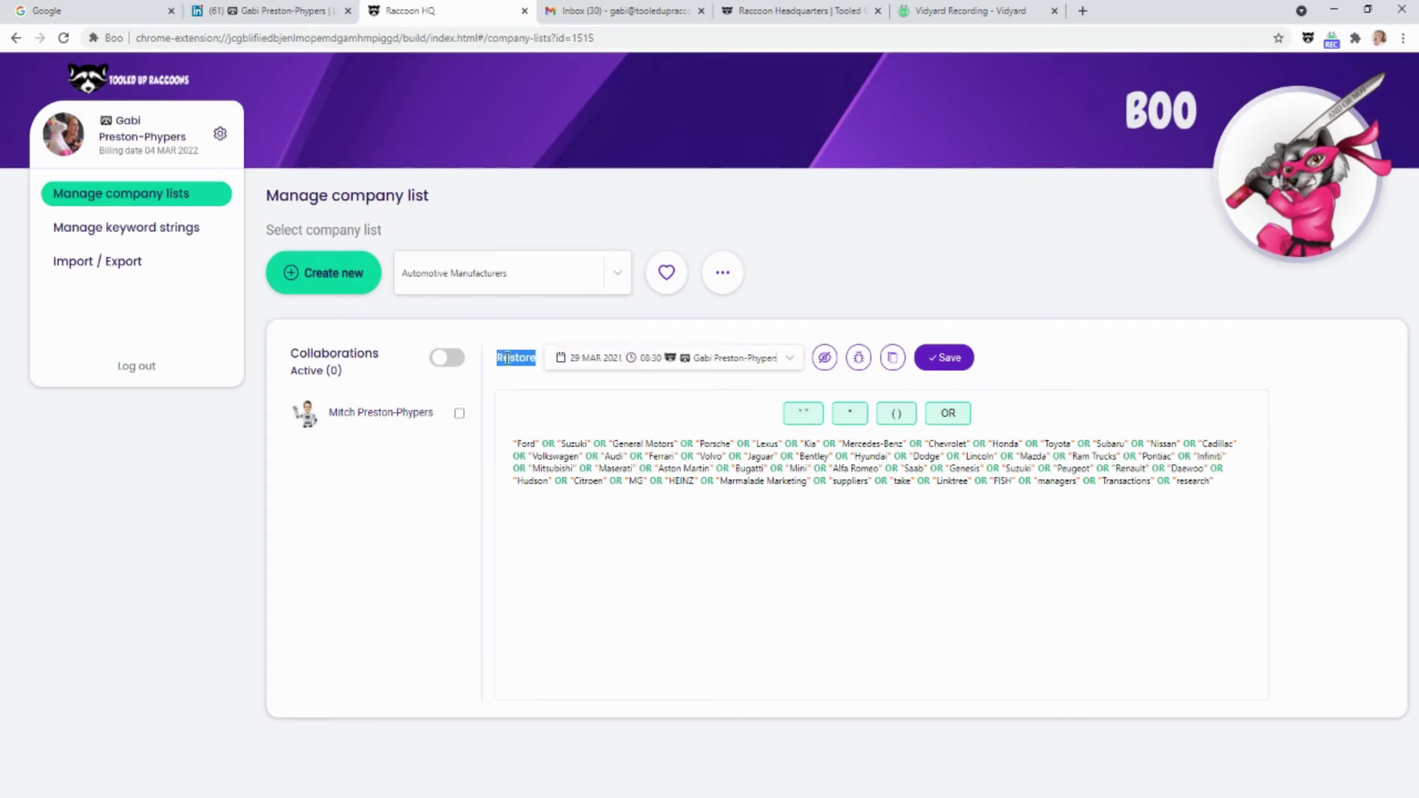
click(790, 358)
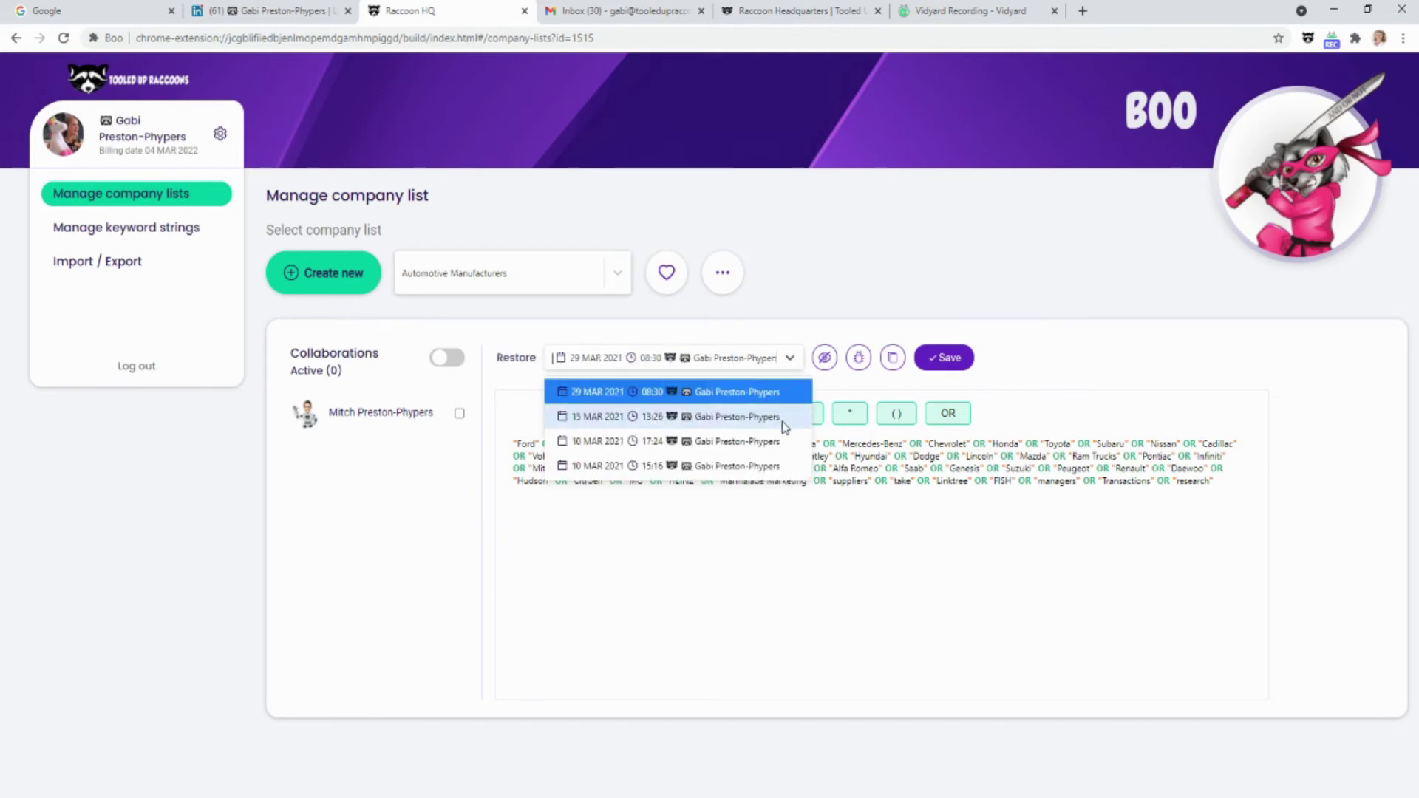
click(785, 442)
click(792, 360)
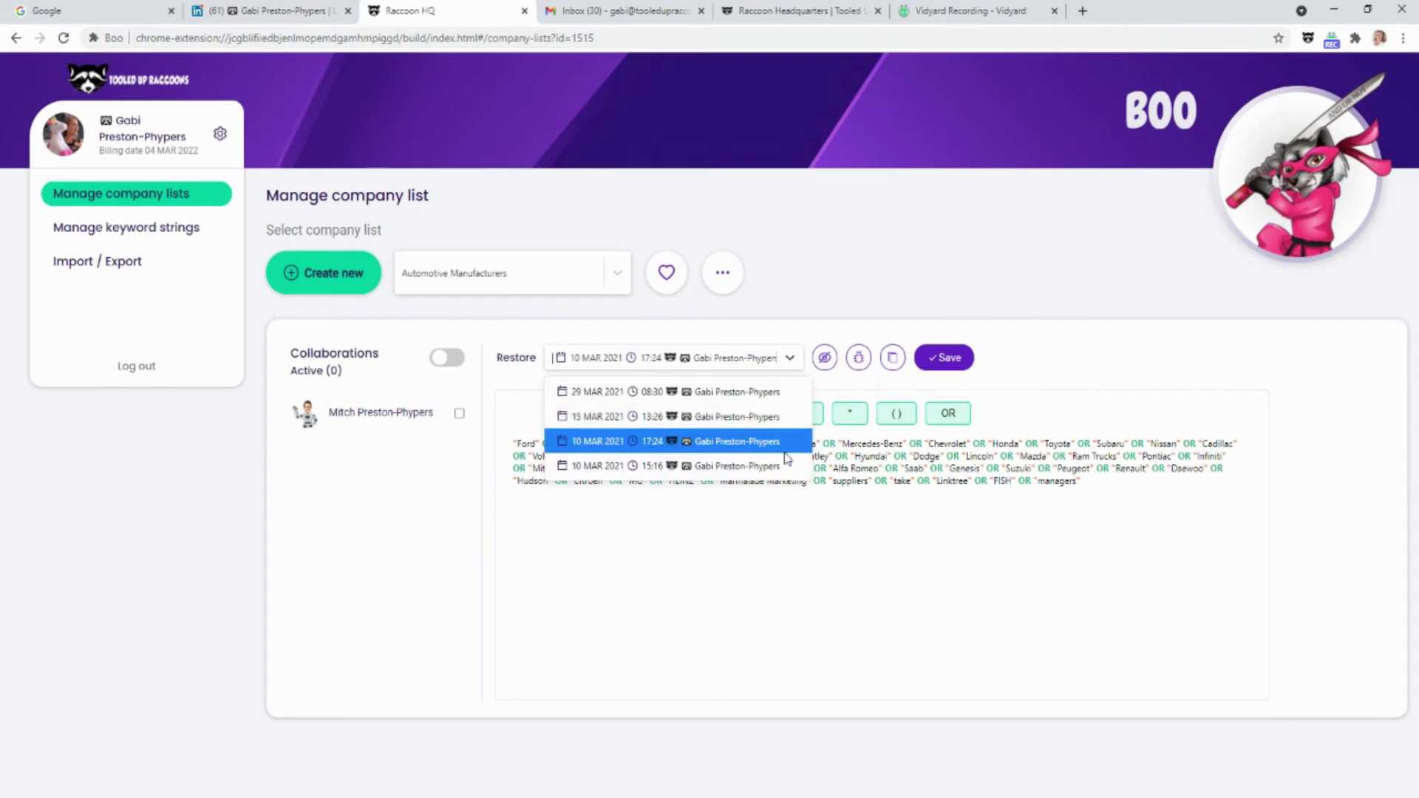
click(786, 462)
click(790, 358)
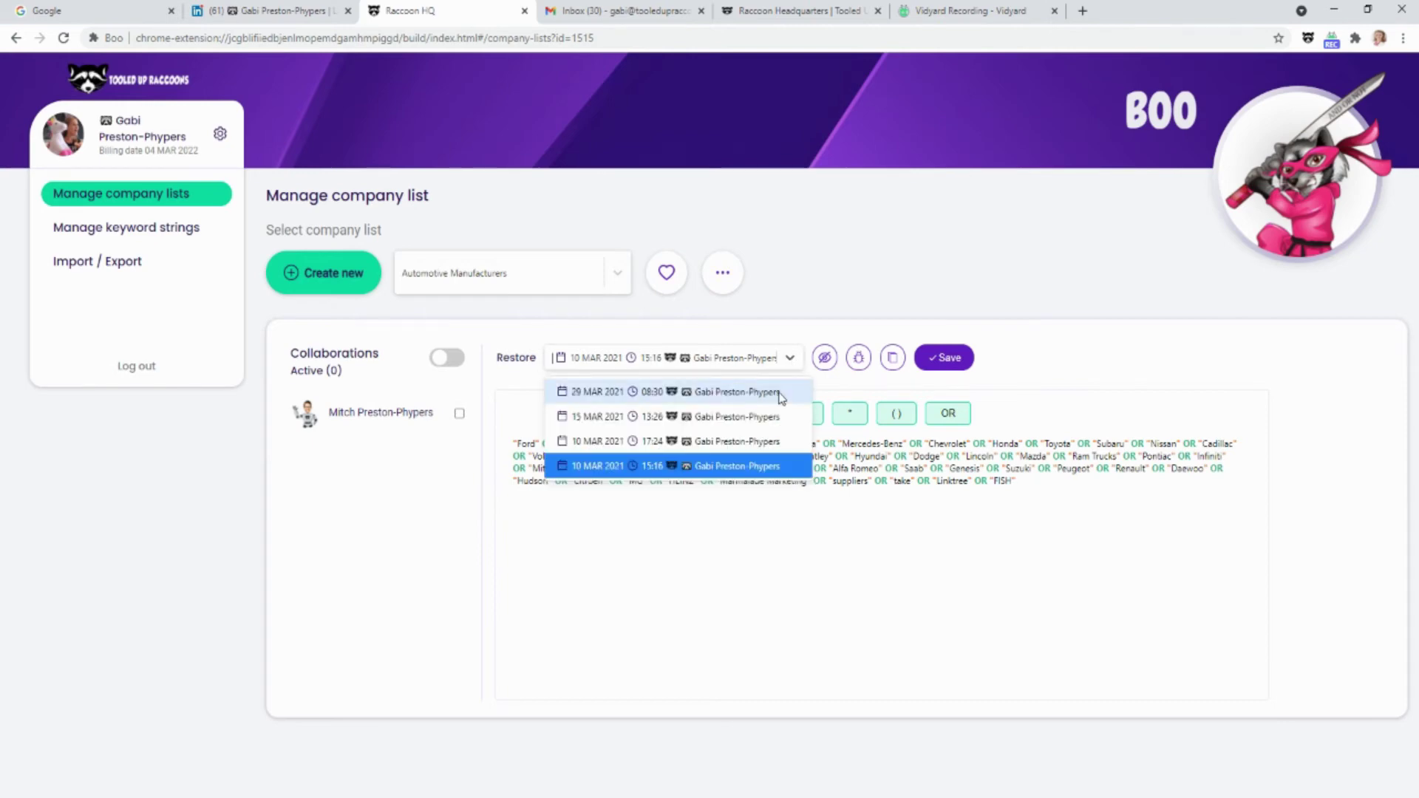
click(780, 397)
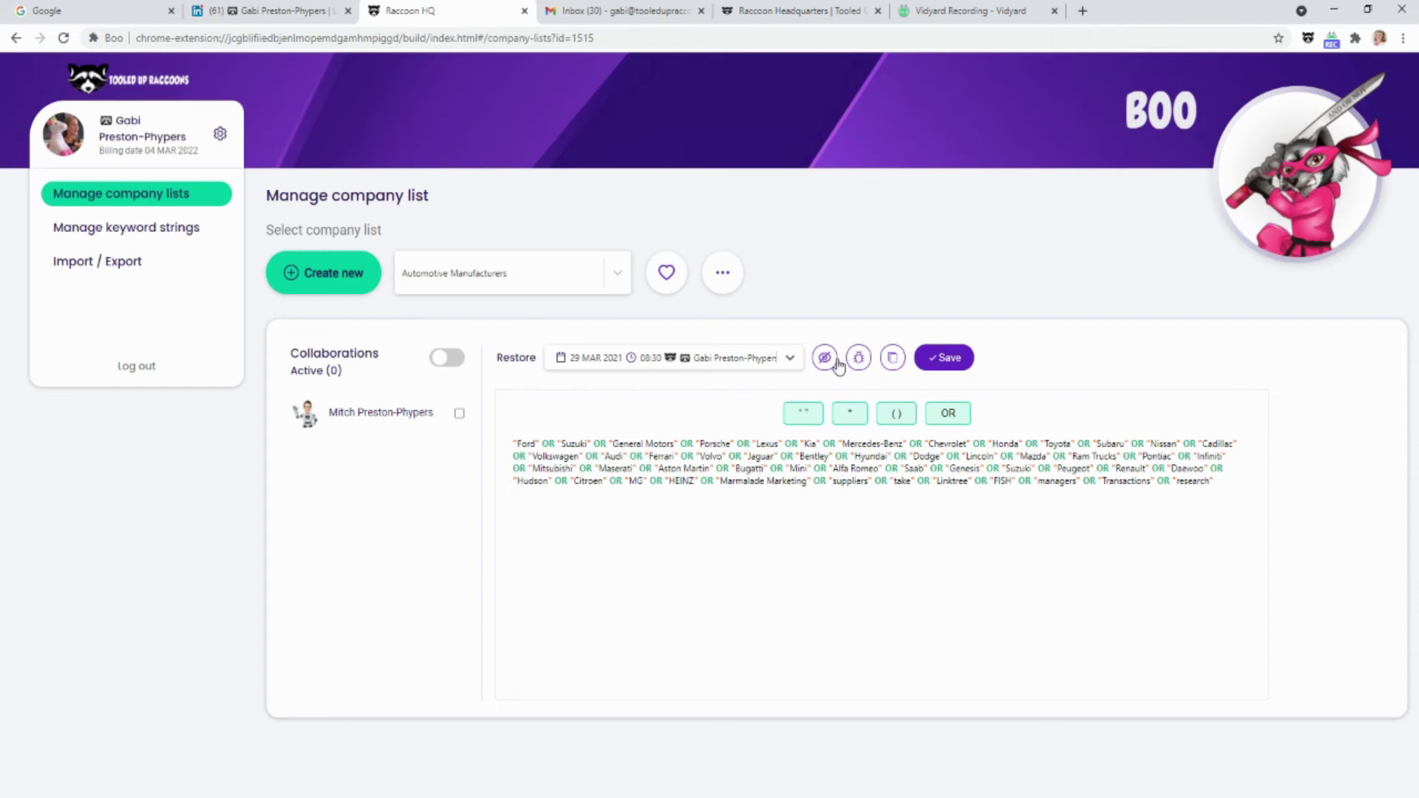
Show Automotive Manufacturers as an alphabetical list of company names and scroll through it
click(824, 359)
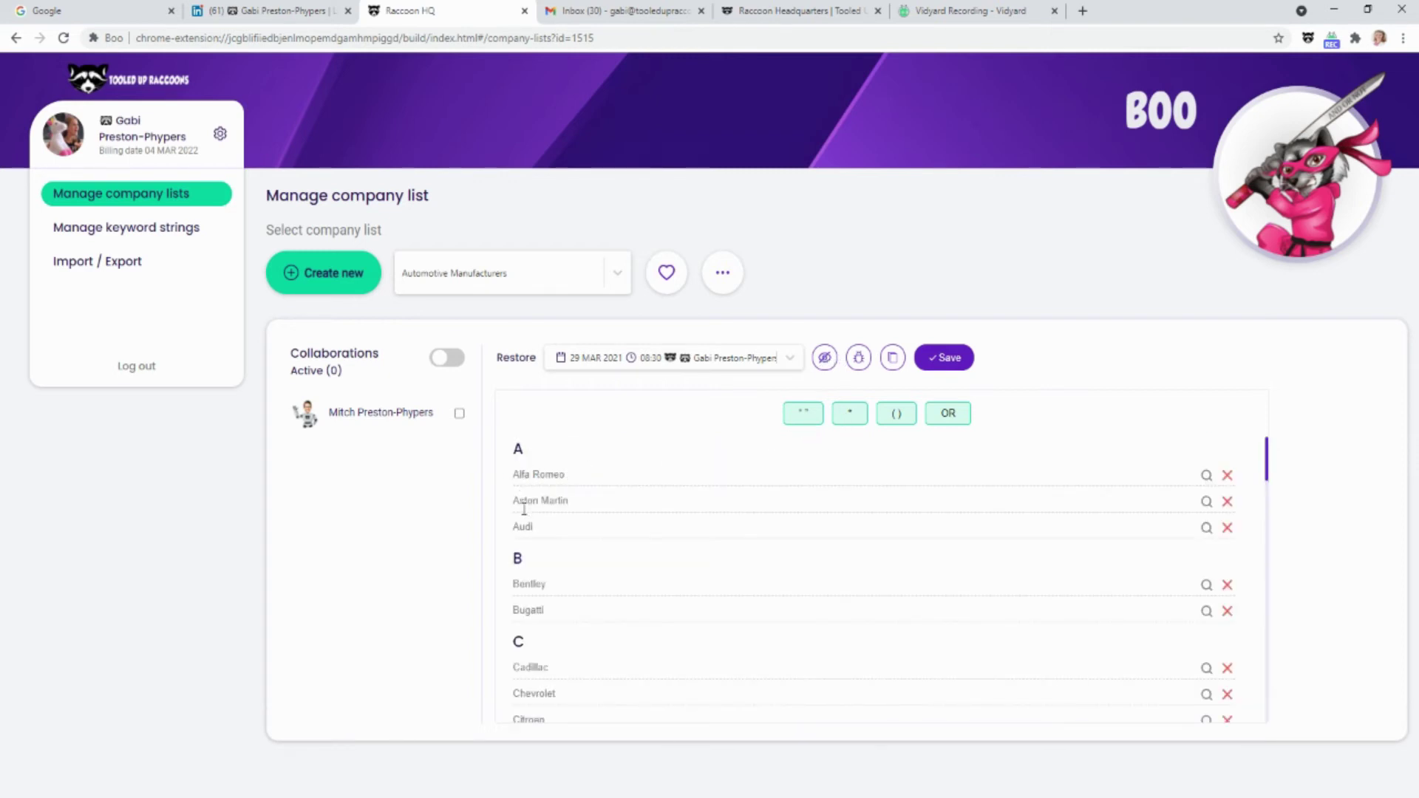
scroll(530, 530, down, 2)
scroll(529, 531, down, 4)
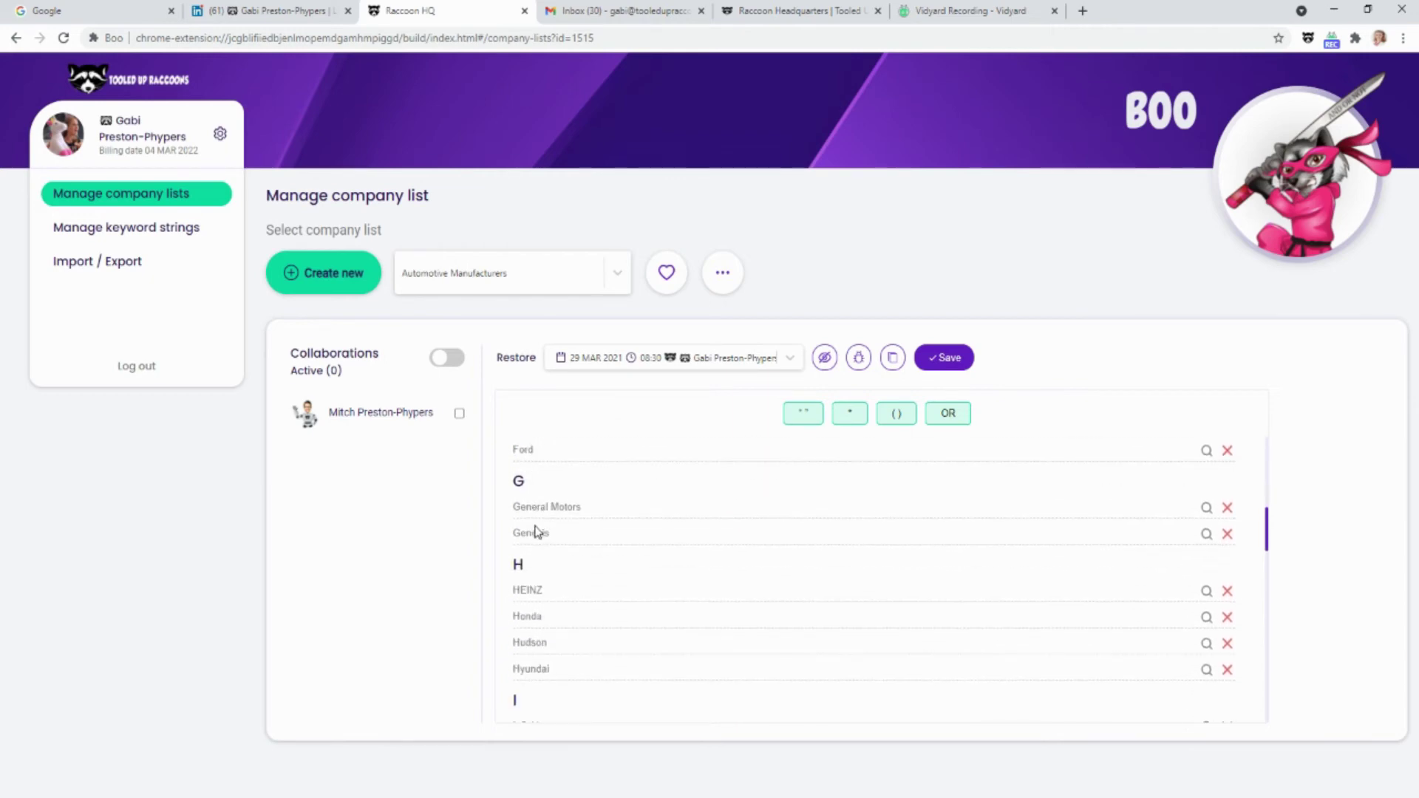
scroll(536, 529, up, 6)
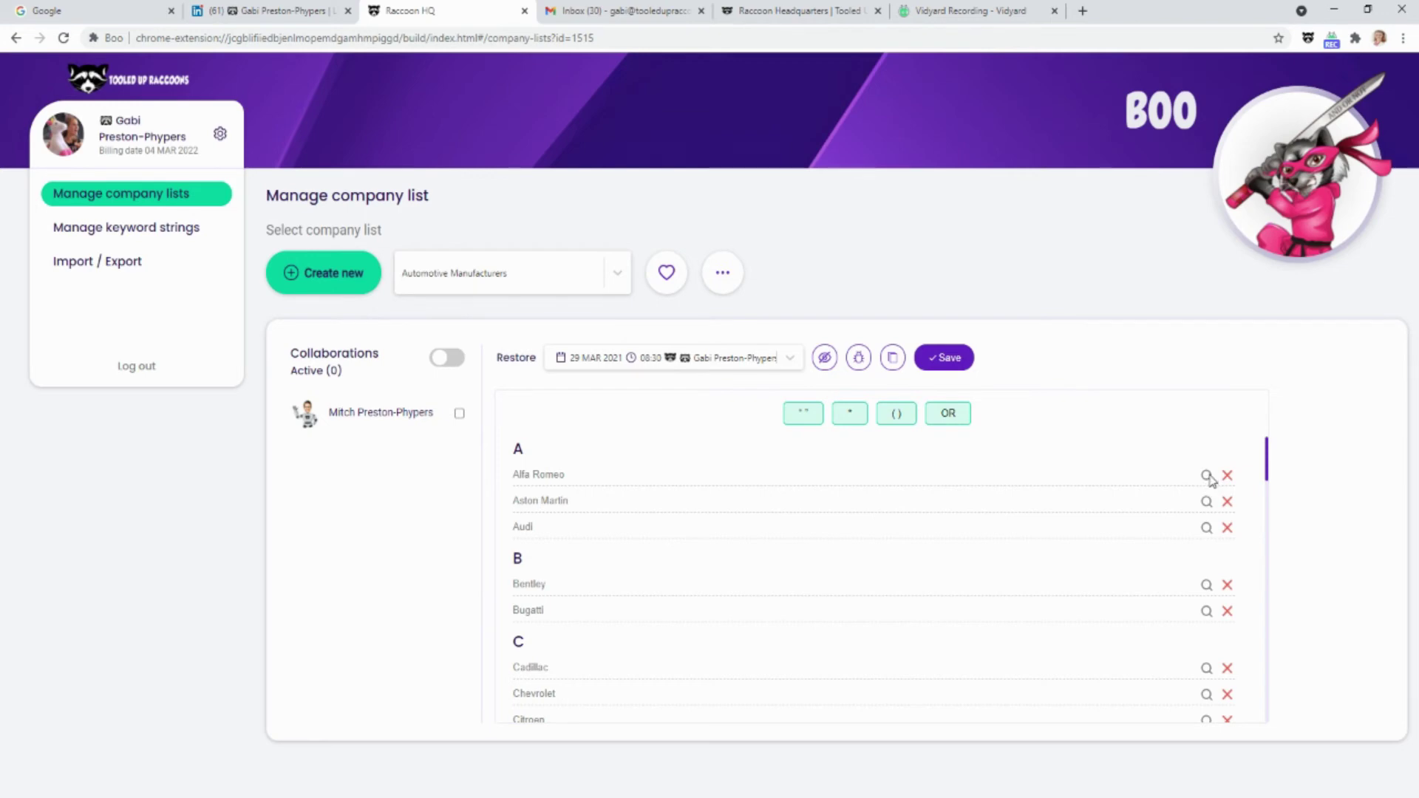
Search Google for Alfa Romeo from the list, then close the results tab
click(1207, 476)
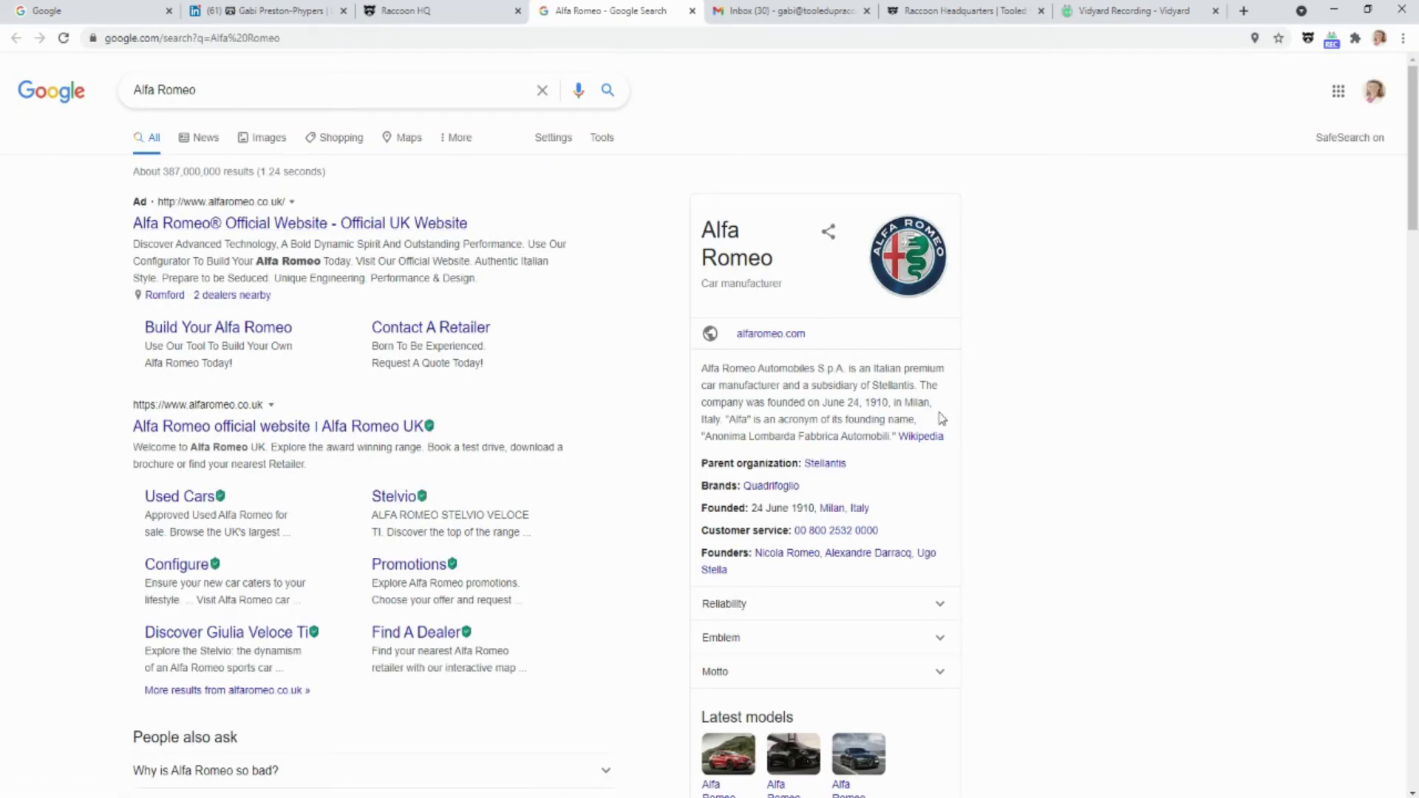
drag(892, 437, 679, 350)
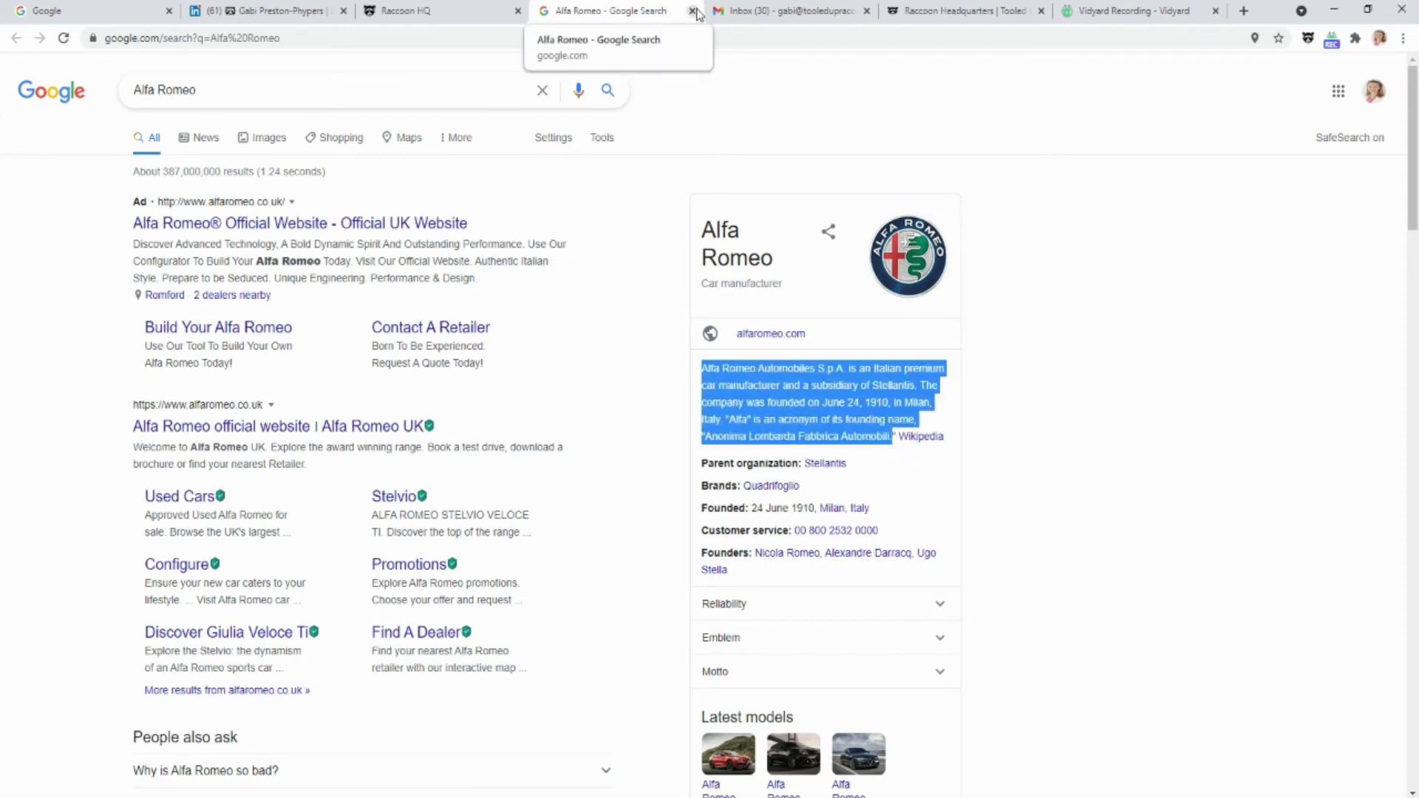
click(693, 11)
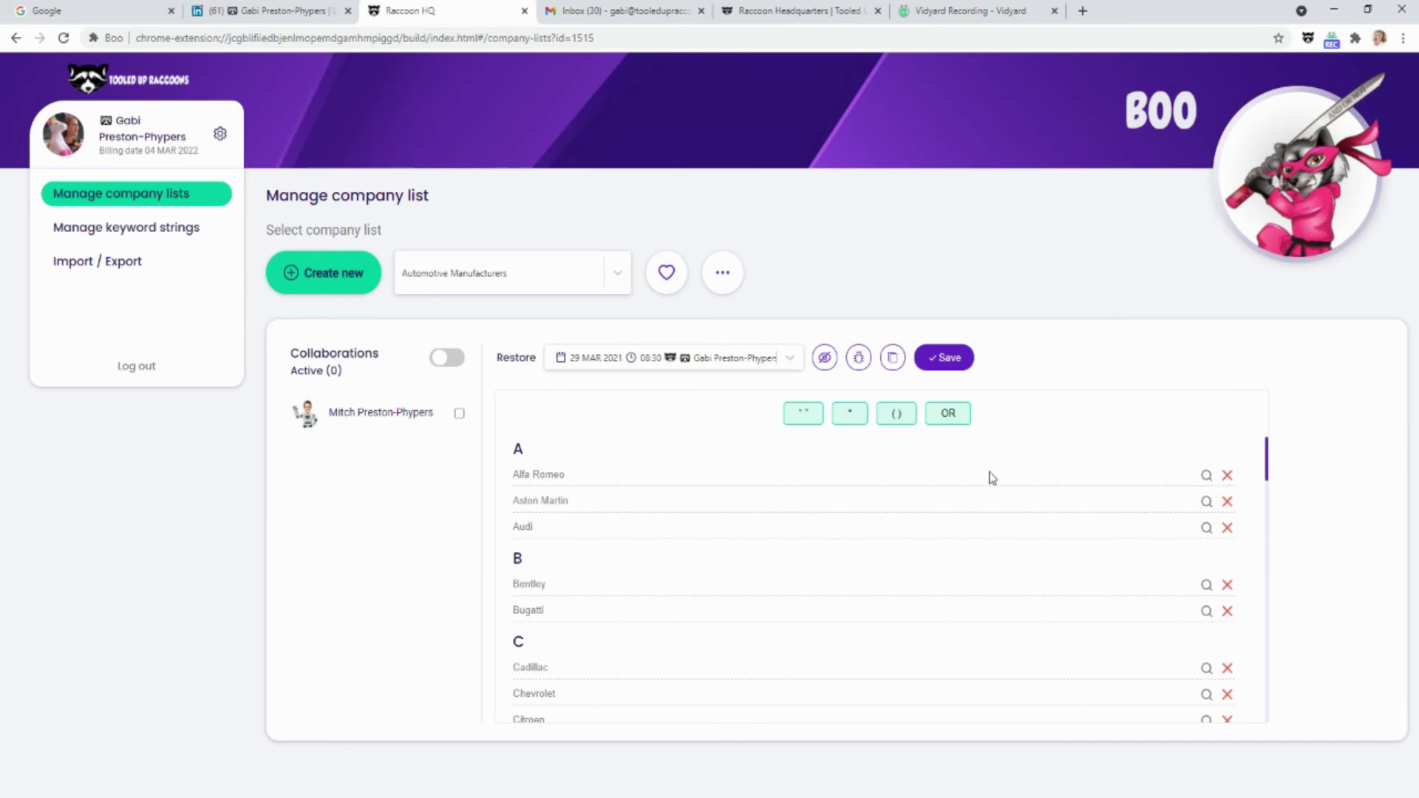
In string view, delete the OR and opening quote at Marmalade Marketing, then run the bug checker
drag(576, 501, 481, 500)
click(825, 358)
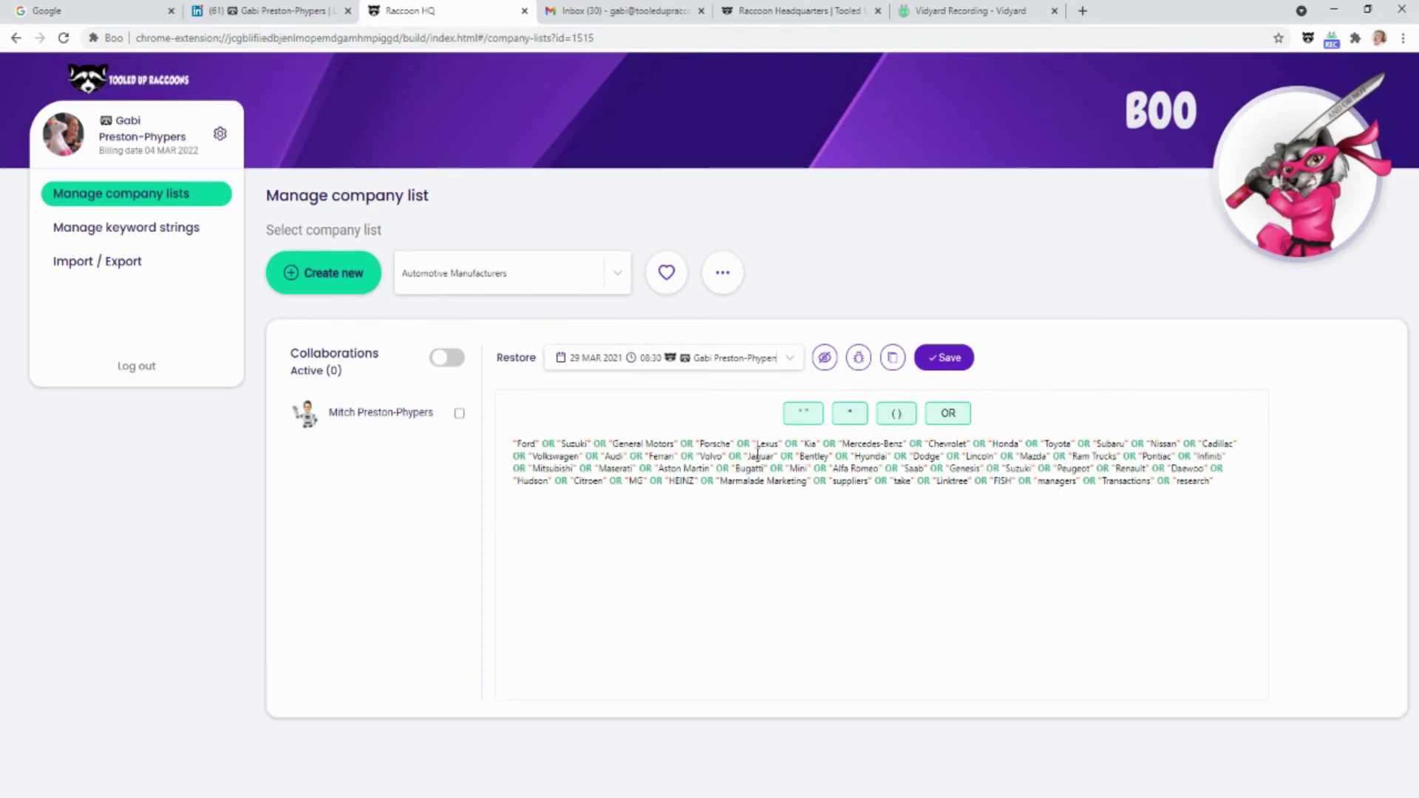
double_click(819, 481)
key(BackSpace)
click(723, 482)
key(BackSpace)
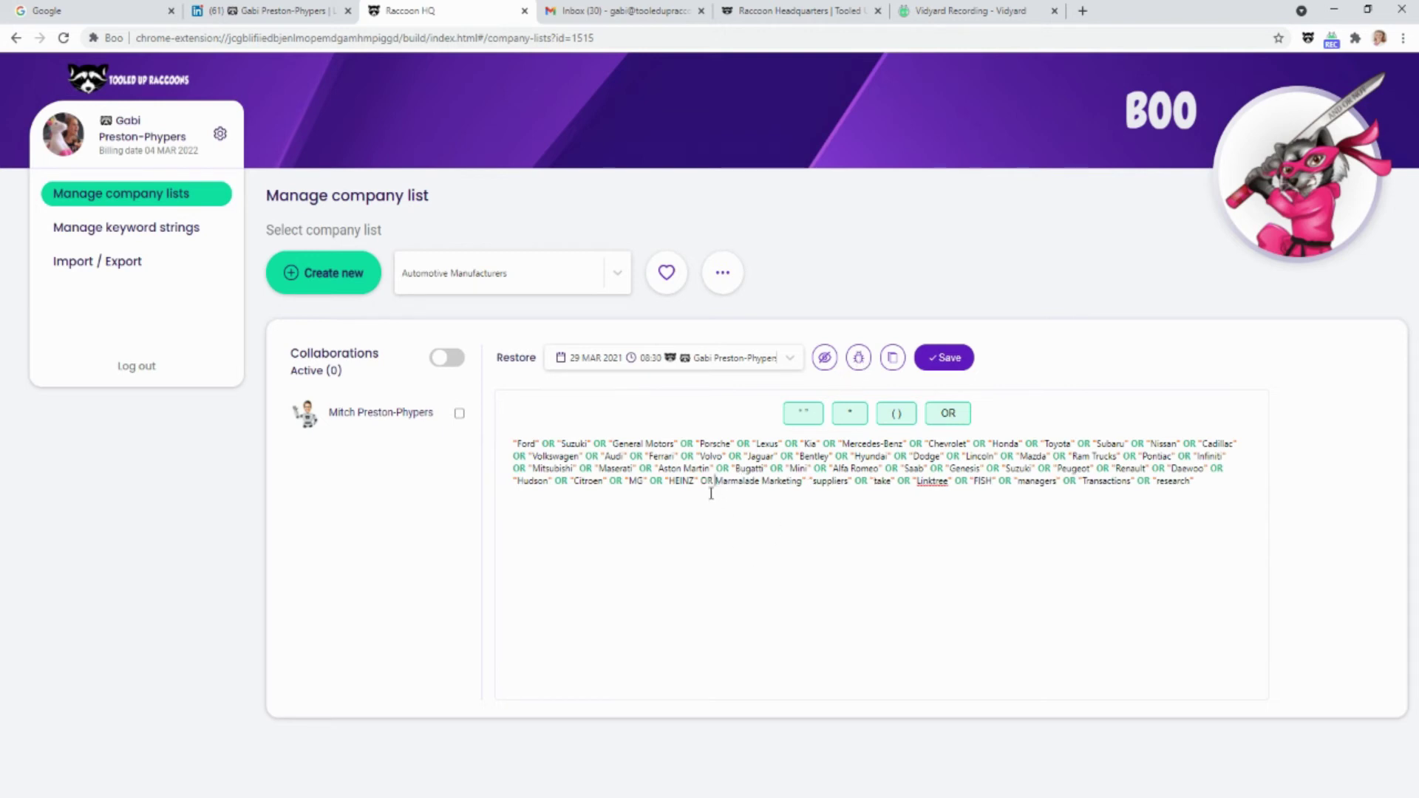
click(856, 360)
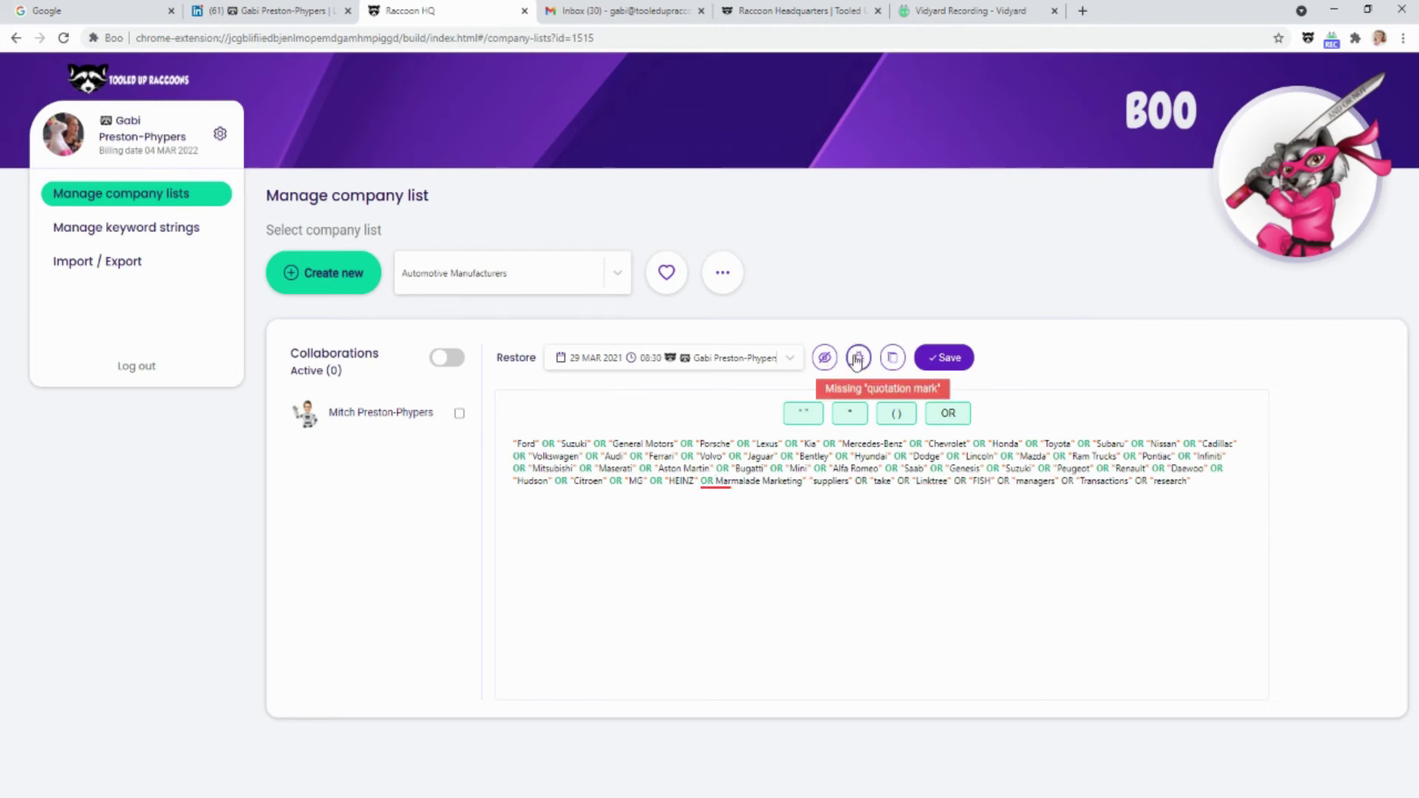
Restore the missing quote and OR around Marmalade Marketing so the checker finds no errors
double_click(706, 481)
click(717, 482)
text(")
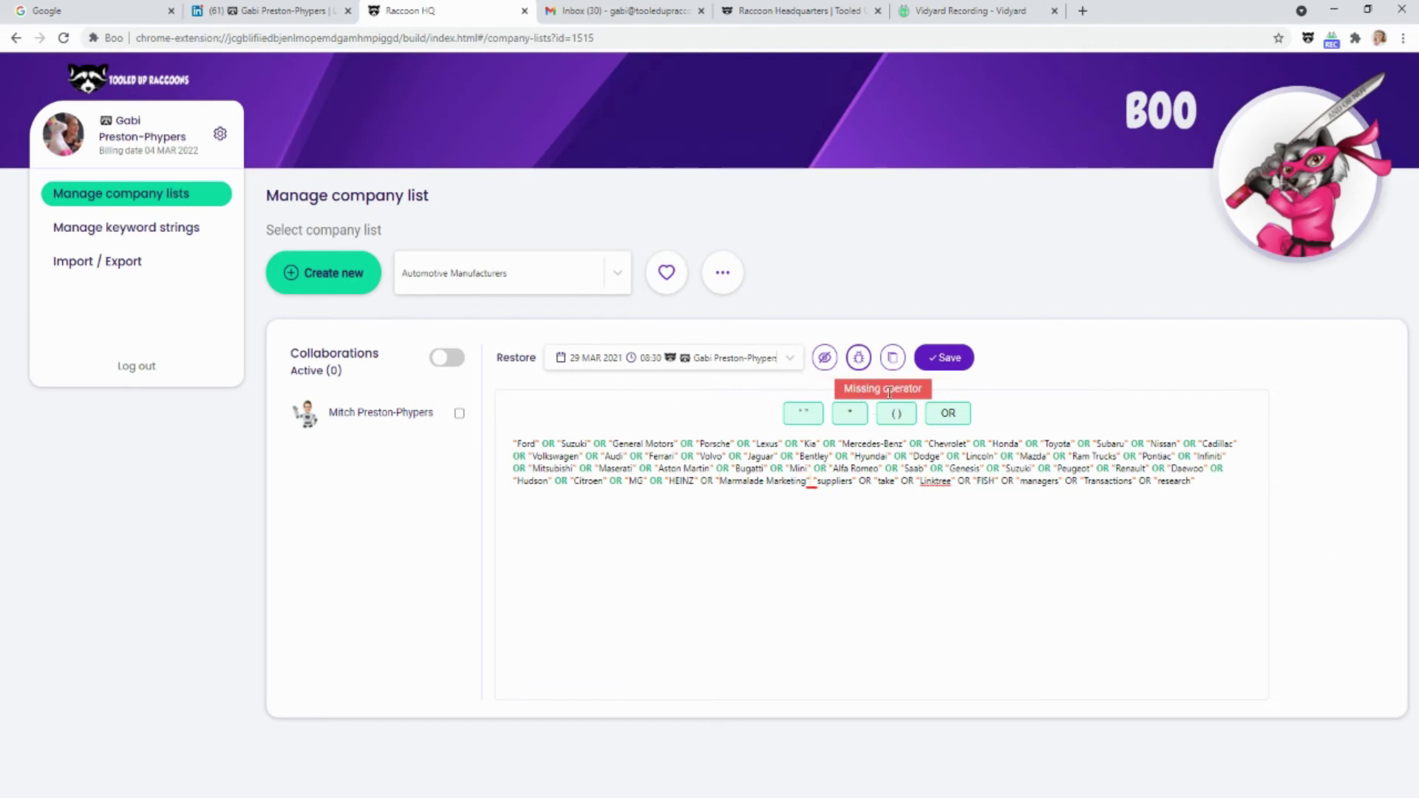
click(812, 507)
text(OR)
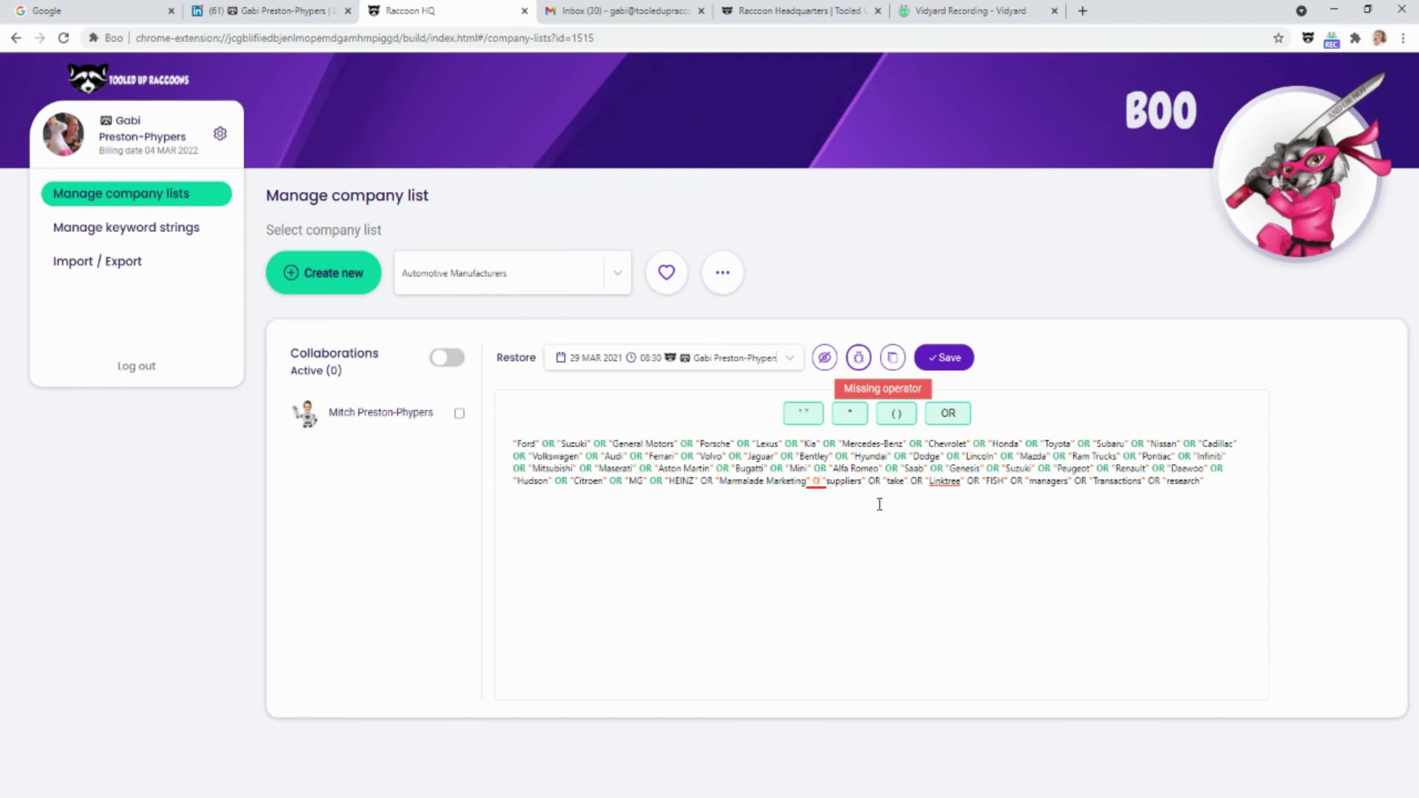
click(879, 504)
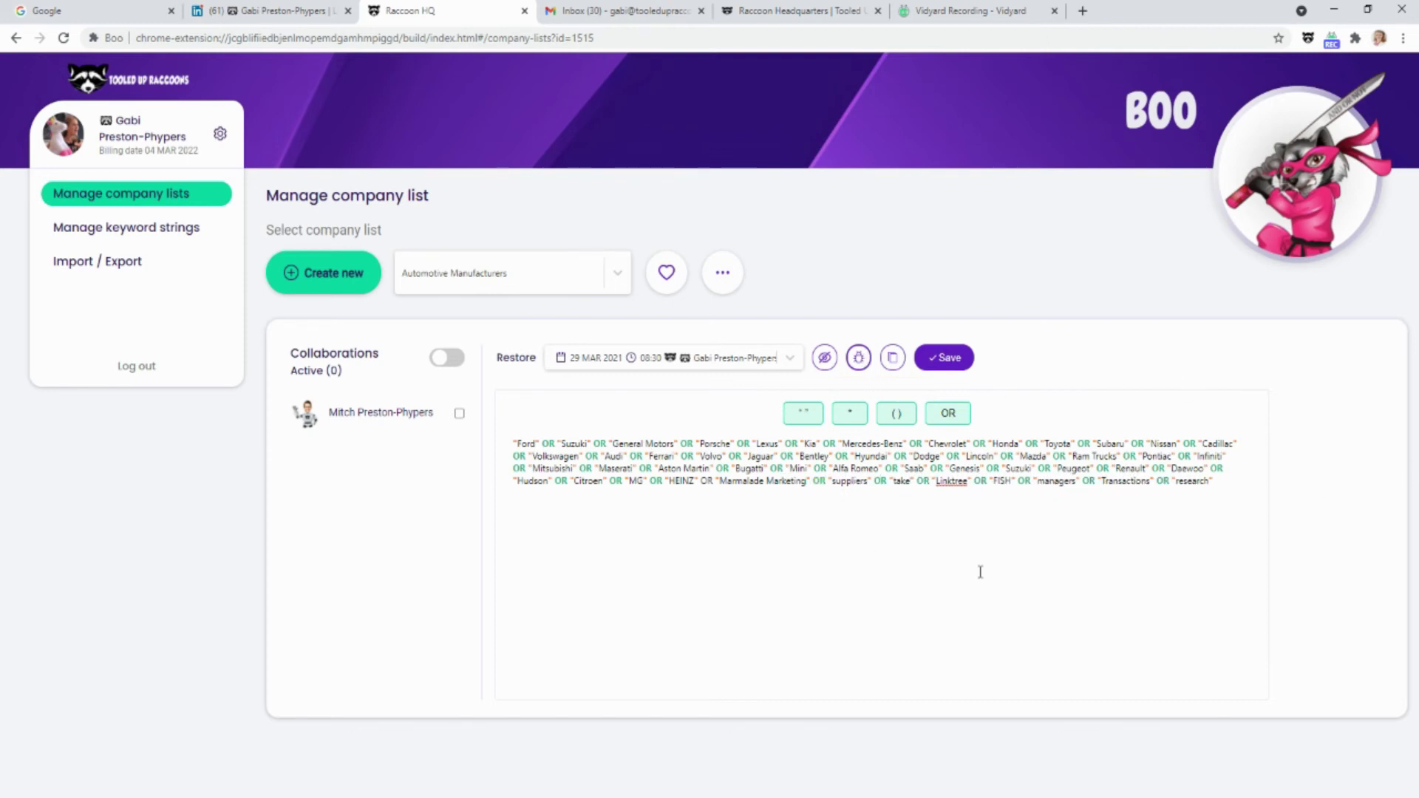
Save the string as a 15 APR 2021 version, add 'OR c', copy it, and open keyword strings
click(932, 360)
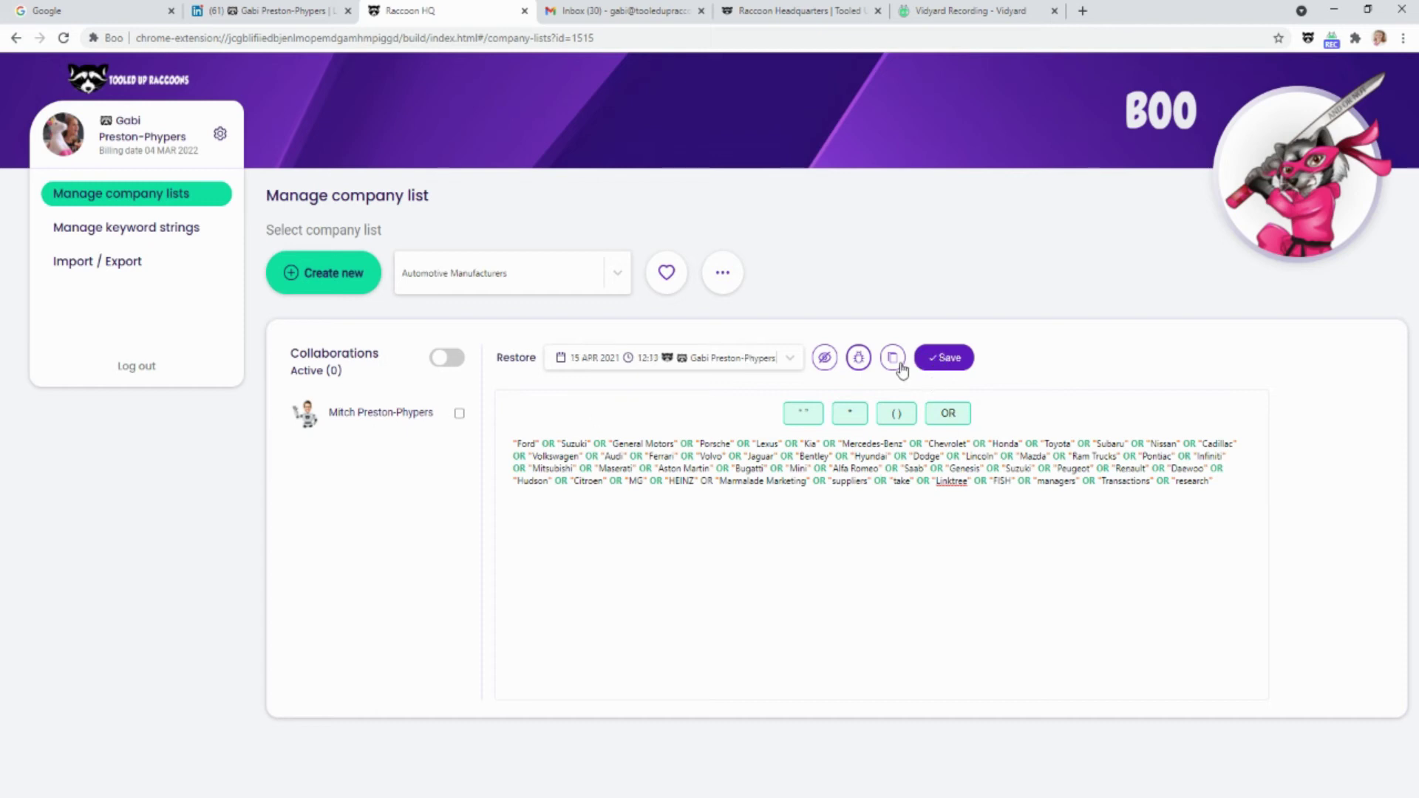
click(1214, 480)
text(OR c)
click(890, 359)
click(167, 238)
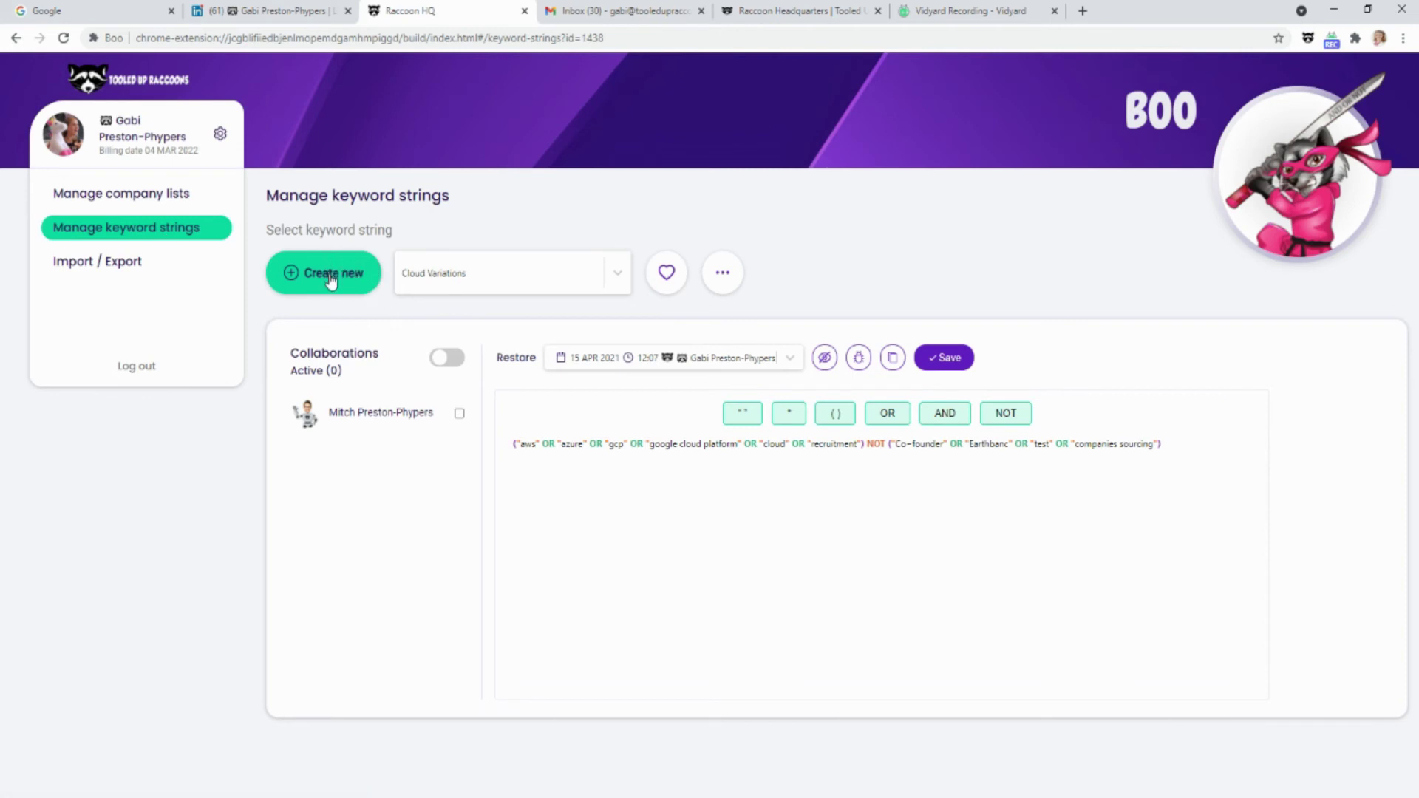
Browse the Cloud Variations string's list dropdown, extra options and saved versions without changing anything
click(617, 272)
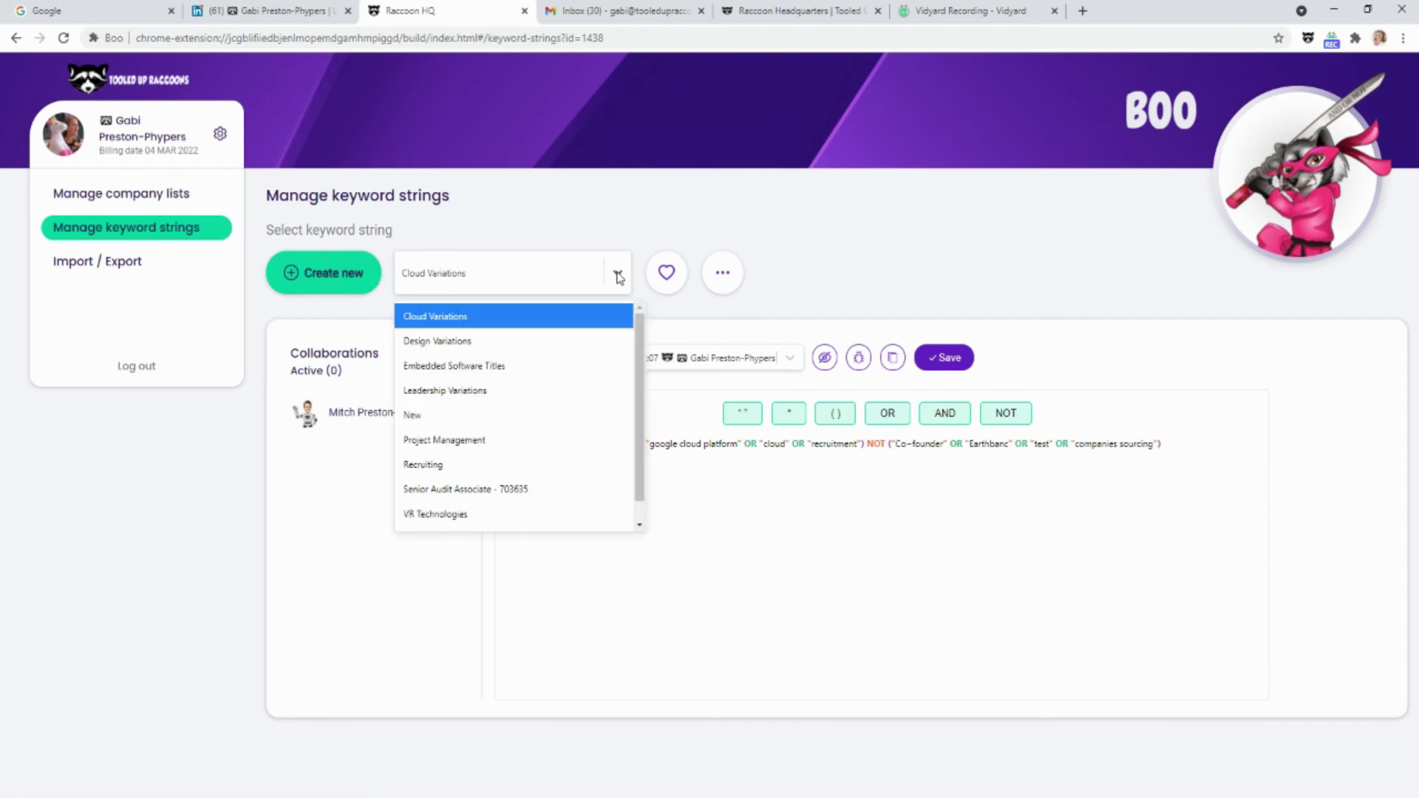
click(617, 273)
click(722, 273)
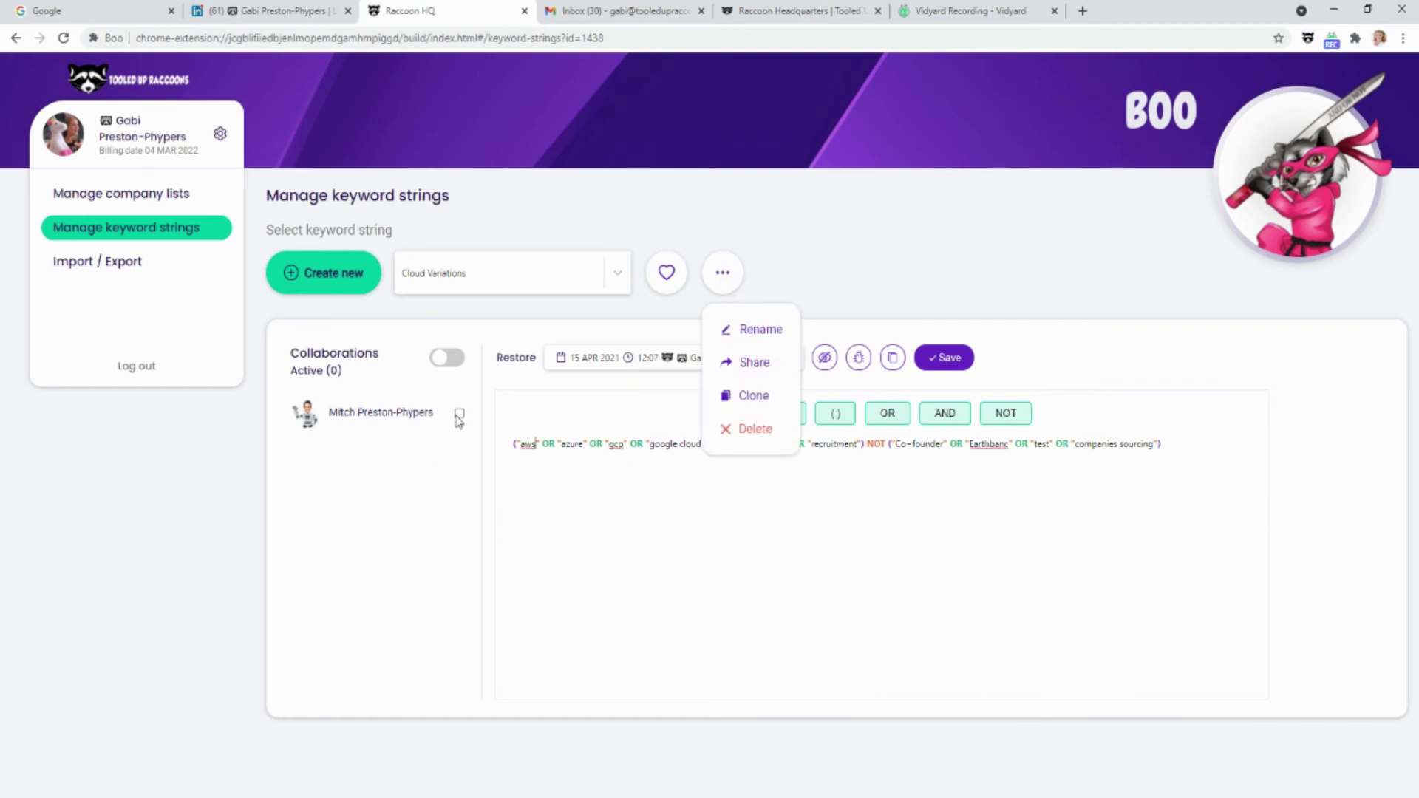
click(726, 274)
click(727, 352)
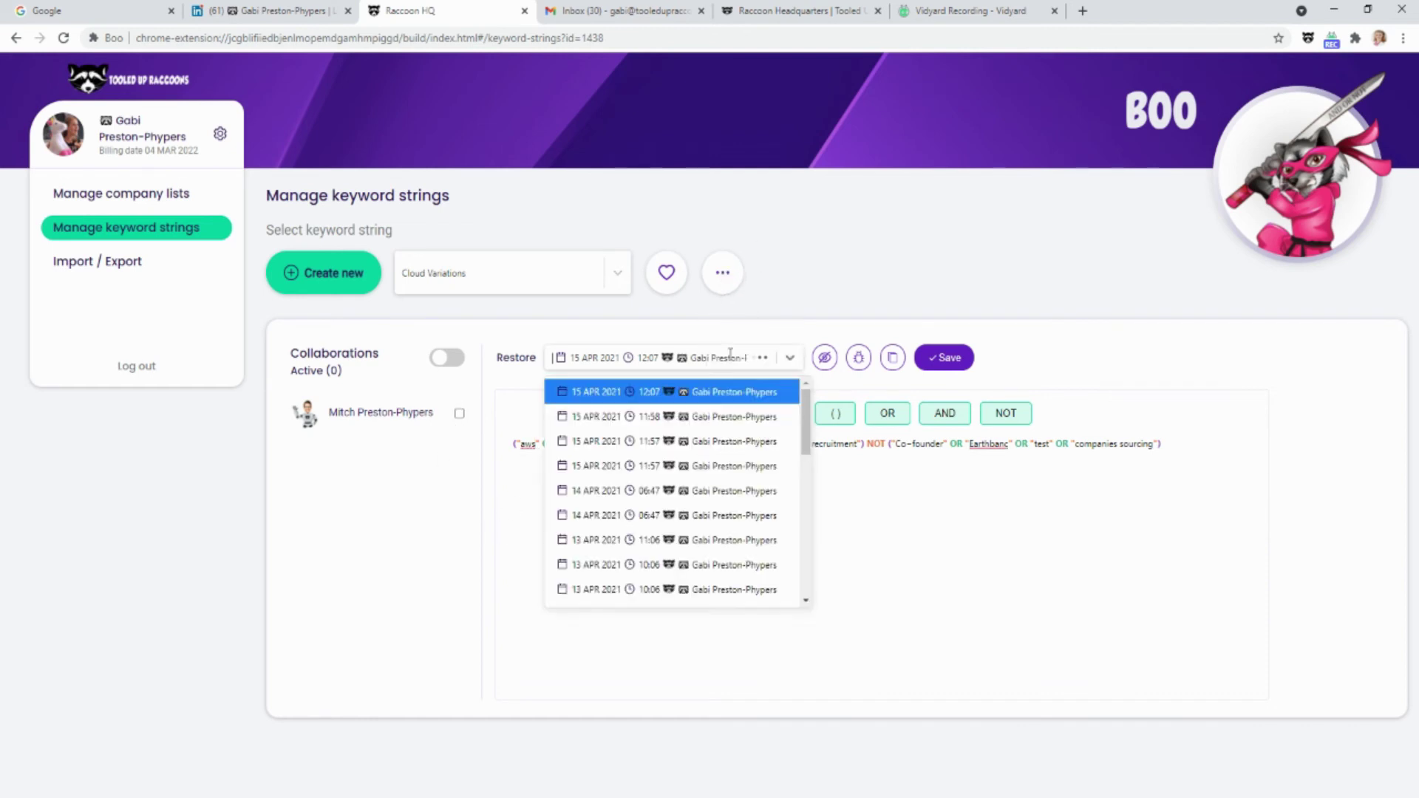
click(737, 388)
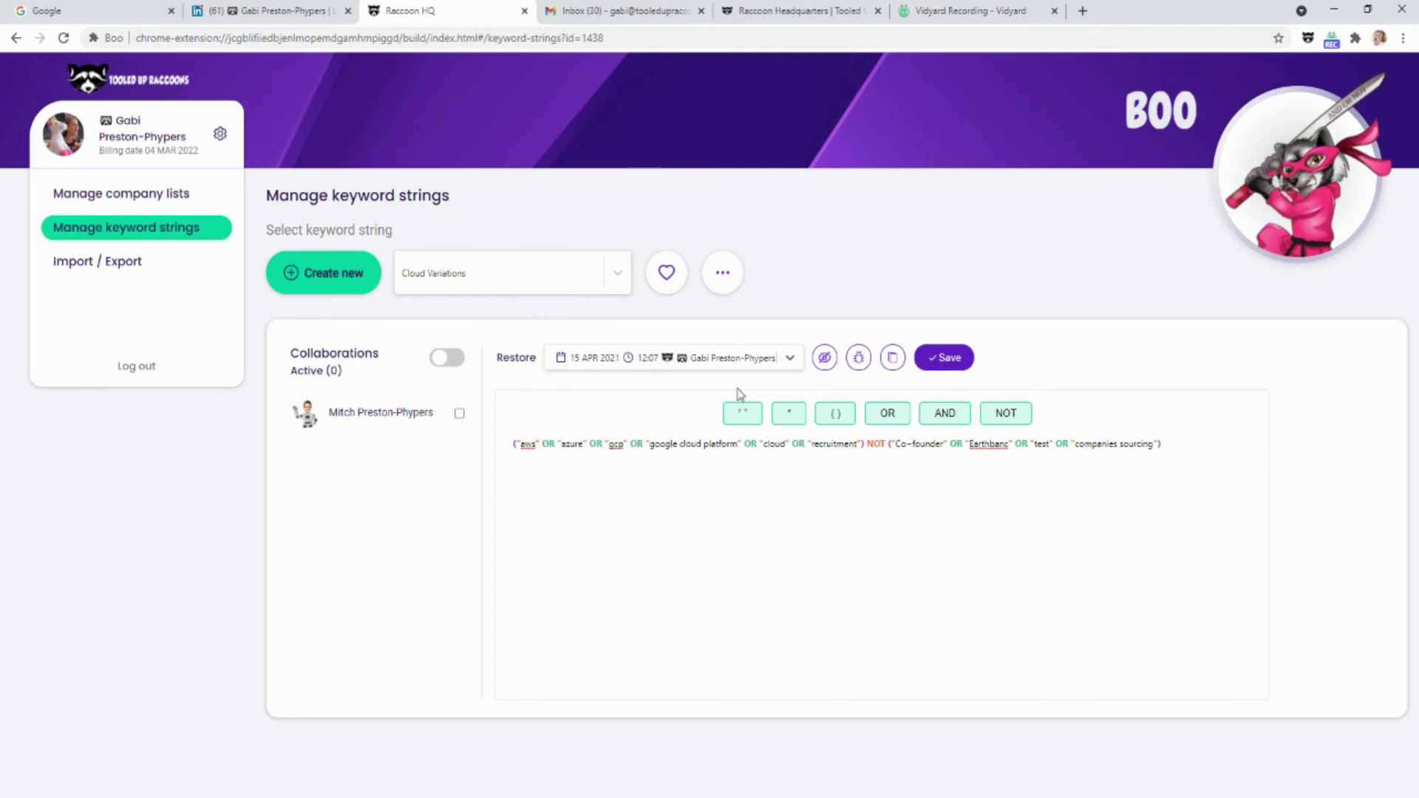
Toggle the string's formatted view and type 'naksndk' at the end of the string
click(830, 368)
click(1225, 443)
text(naksndk)
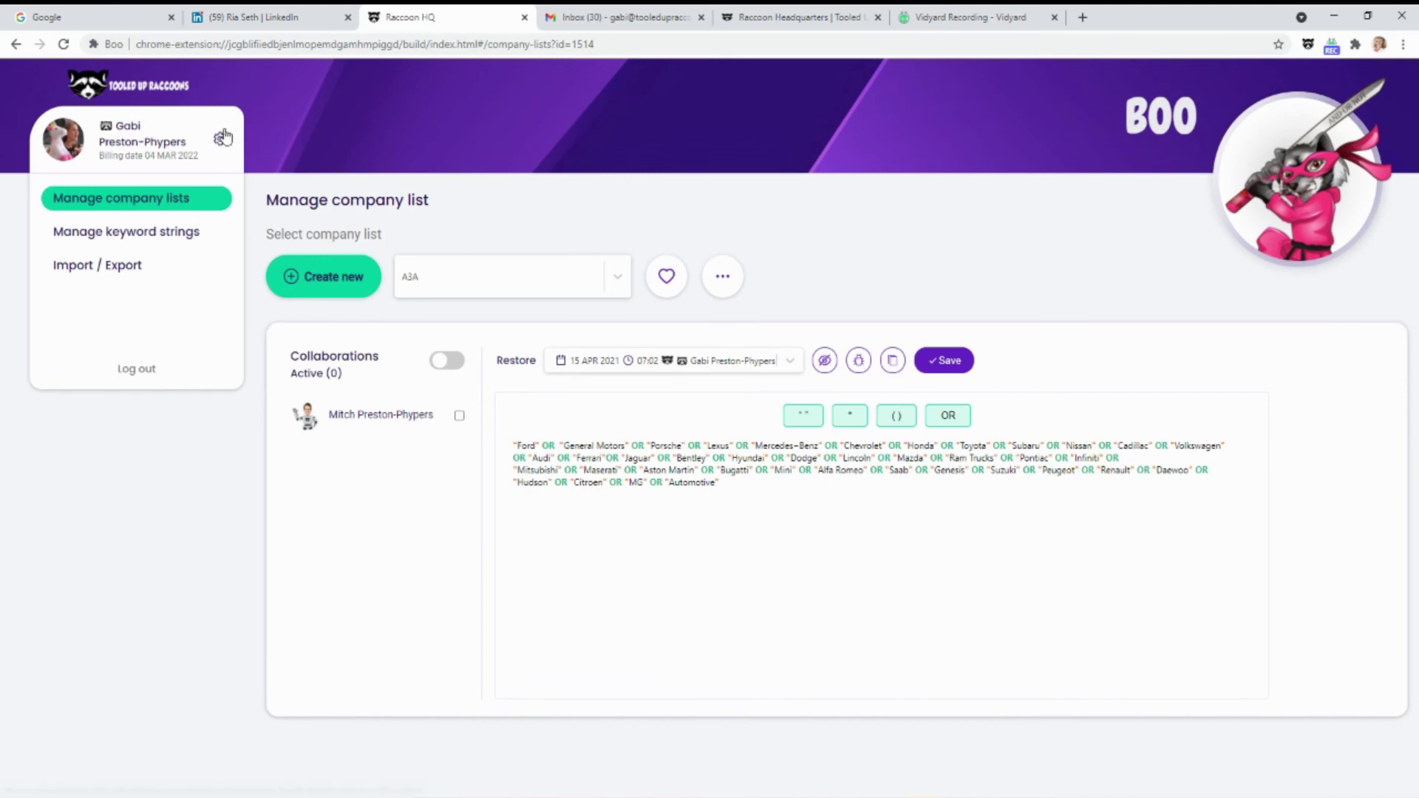
click(221, 141)
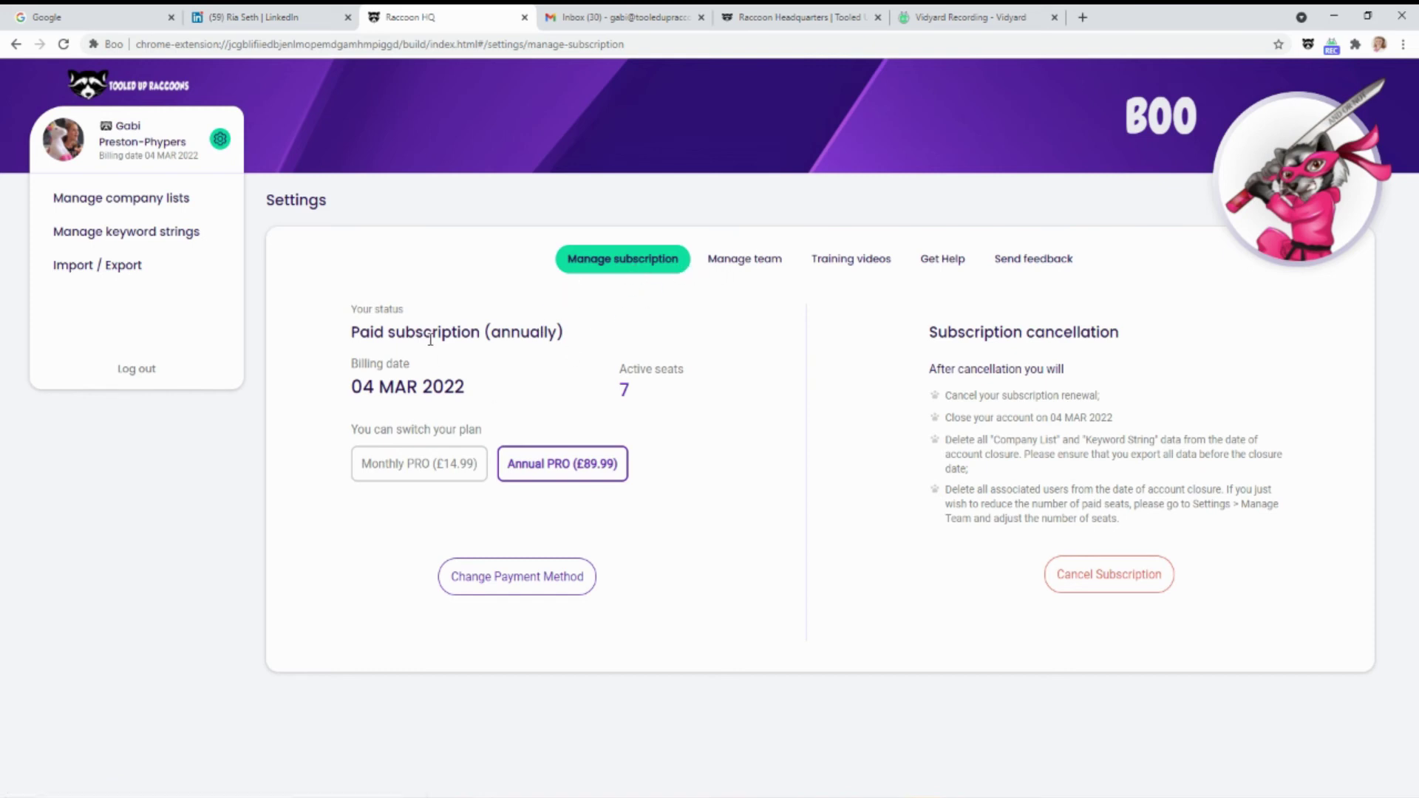
drag(352, 331, 614, 346)
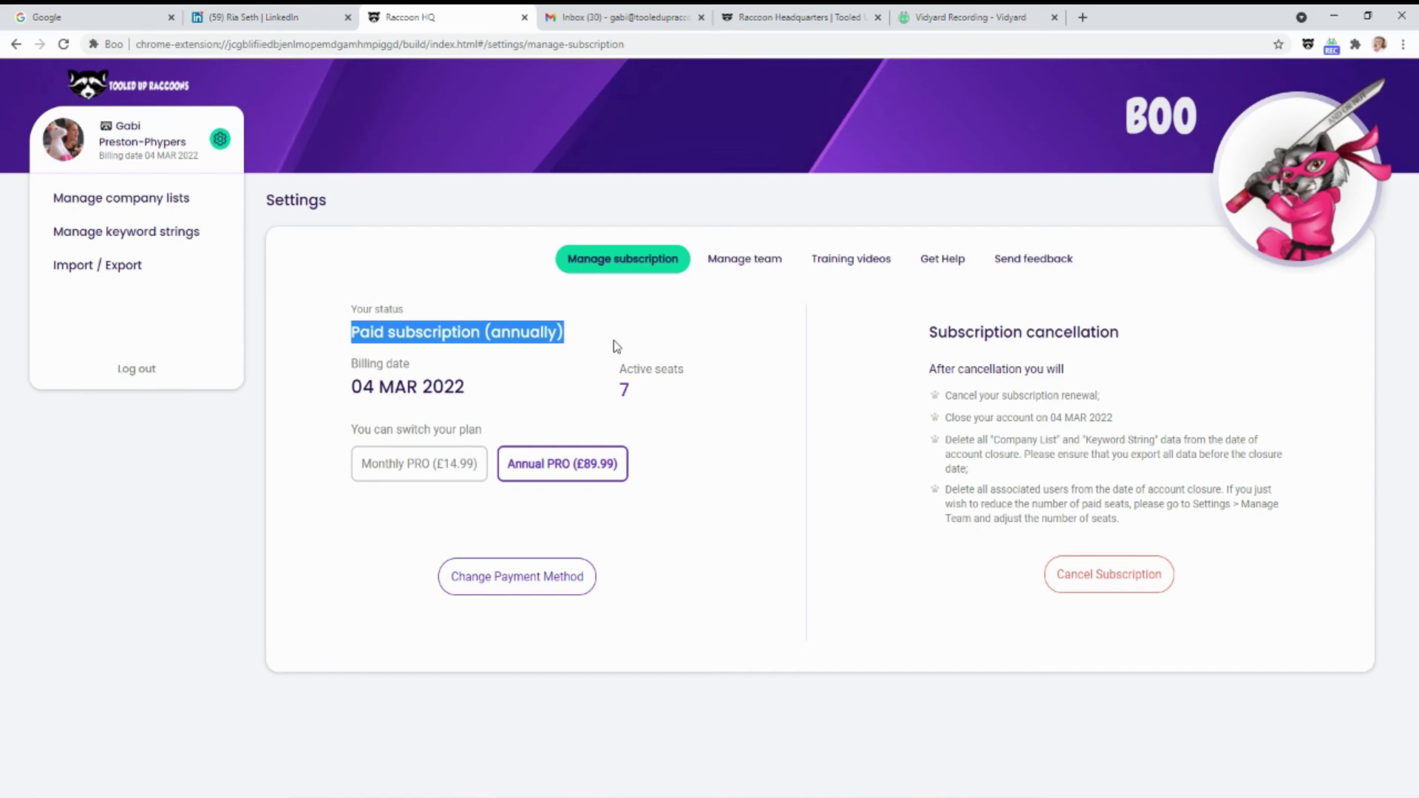
drag(353, 387, 504, 392)
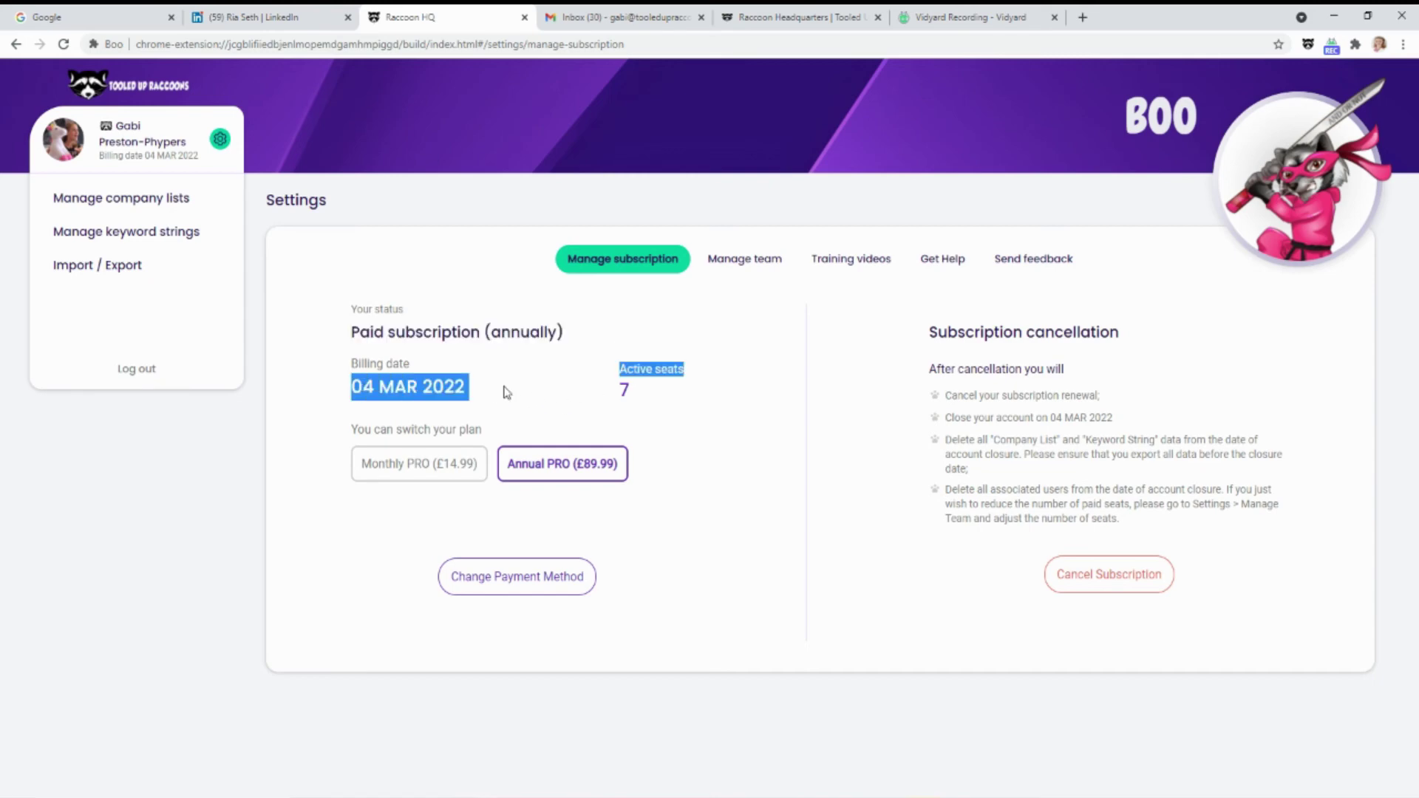
drag(651, 388, 610, 392)
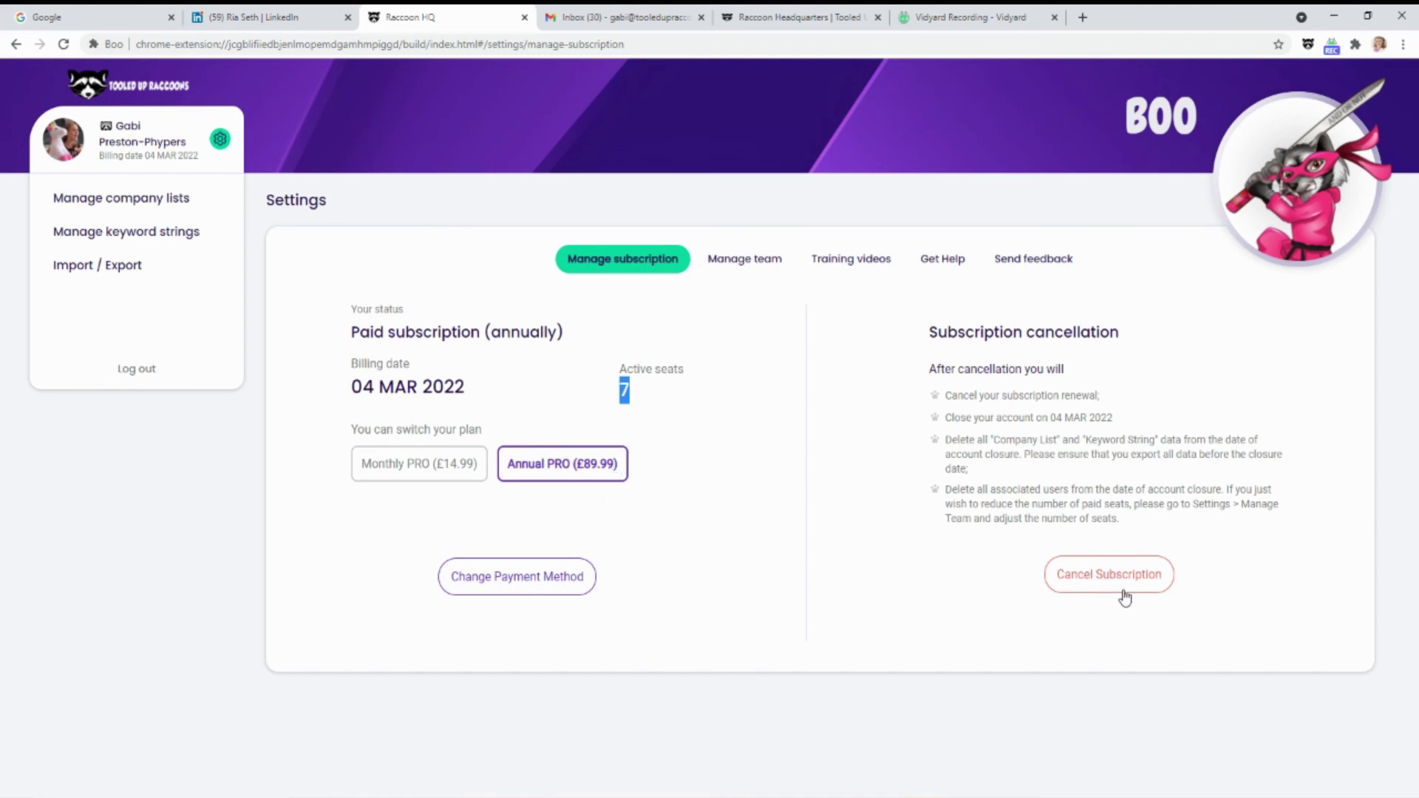
Open Manage team and nudge the paid seat quantity up and down around 7 and 8
click(765, 261)
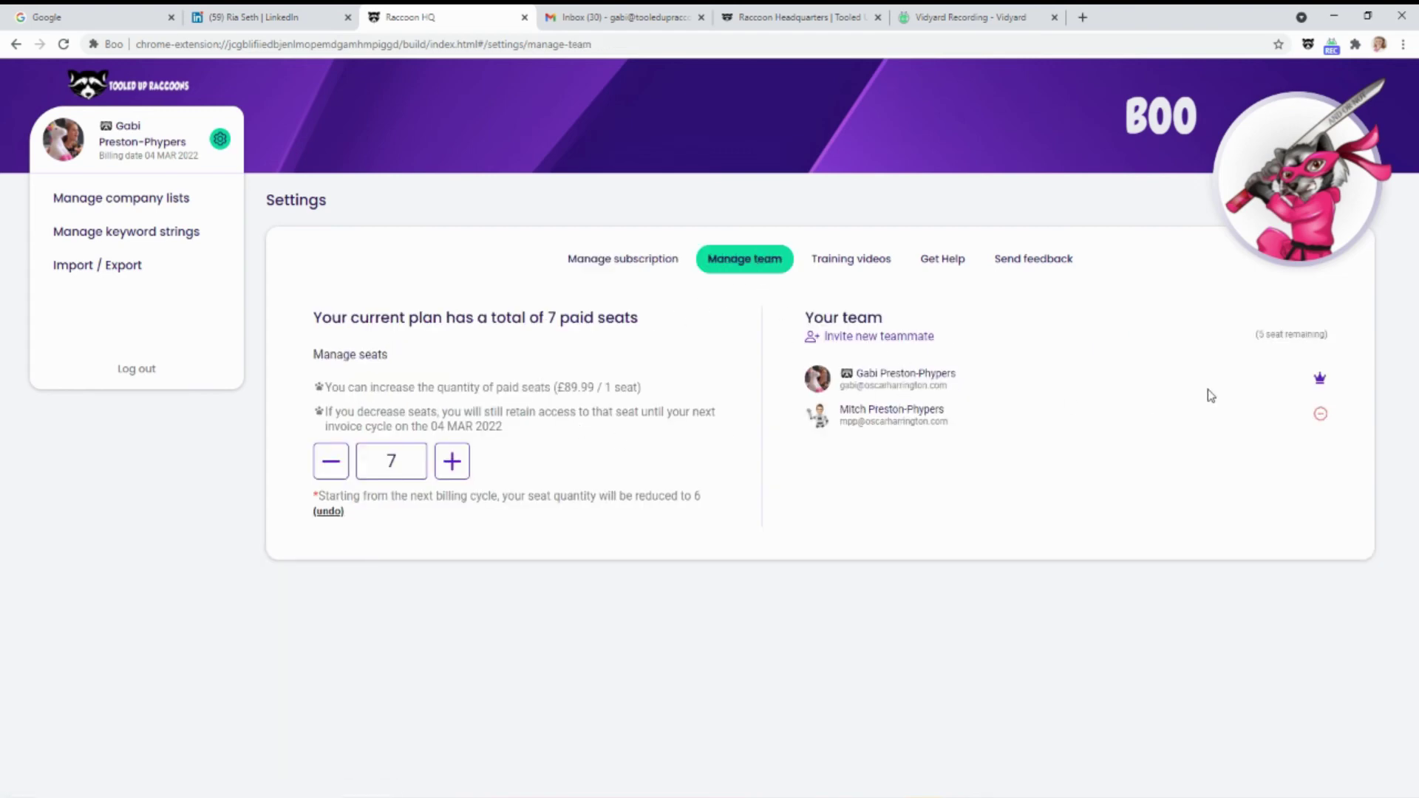
click(449, 463)
click(448, 463)
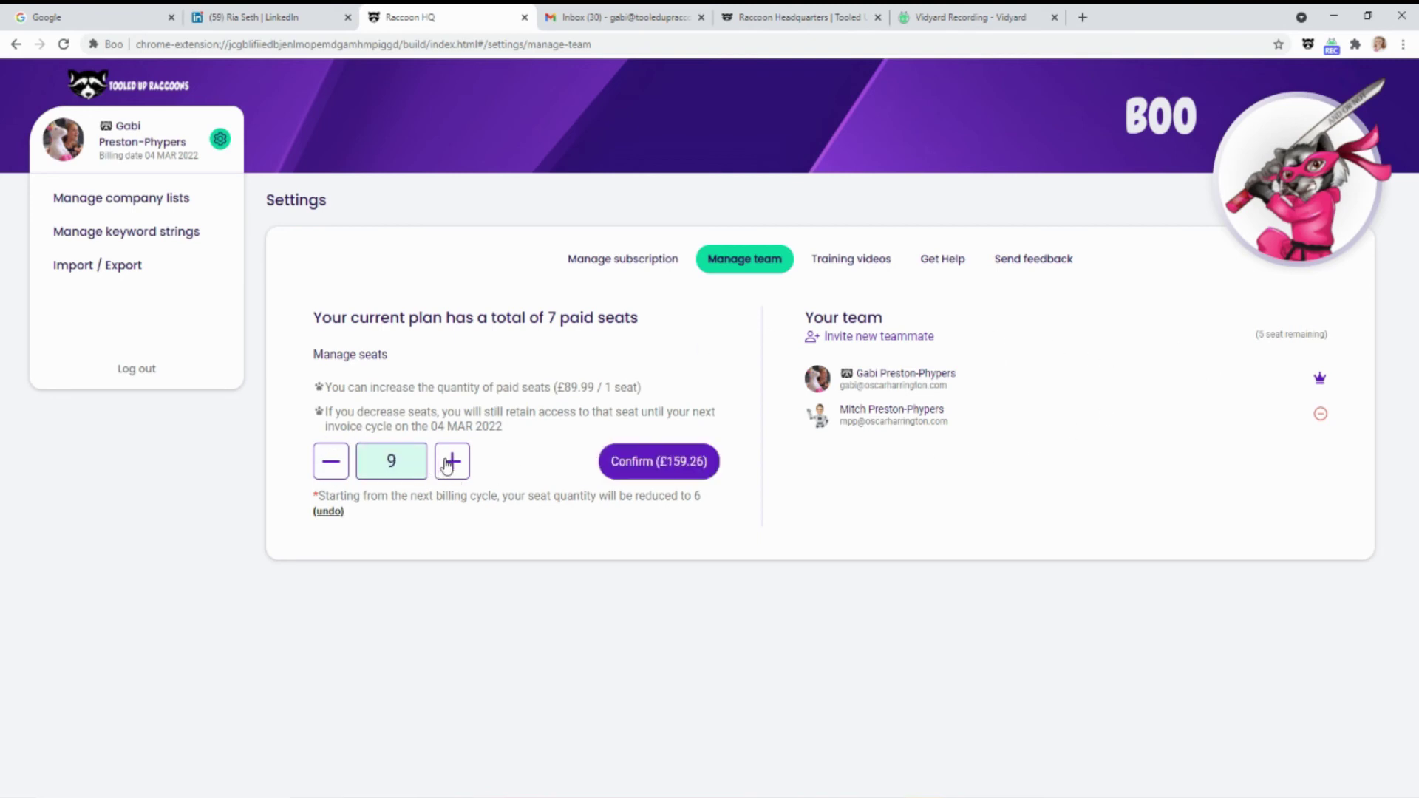
click(447, 463)
click(448, 463)
click(332, 463)
click(333, 463)
click(332, 462)
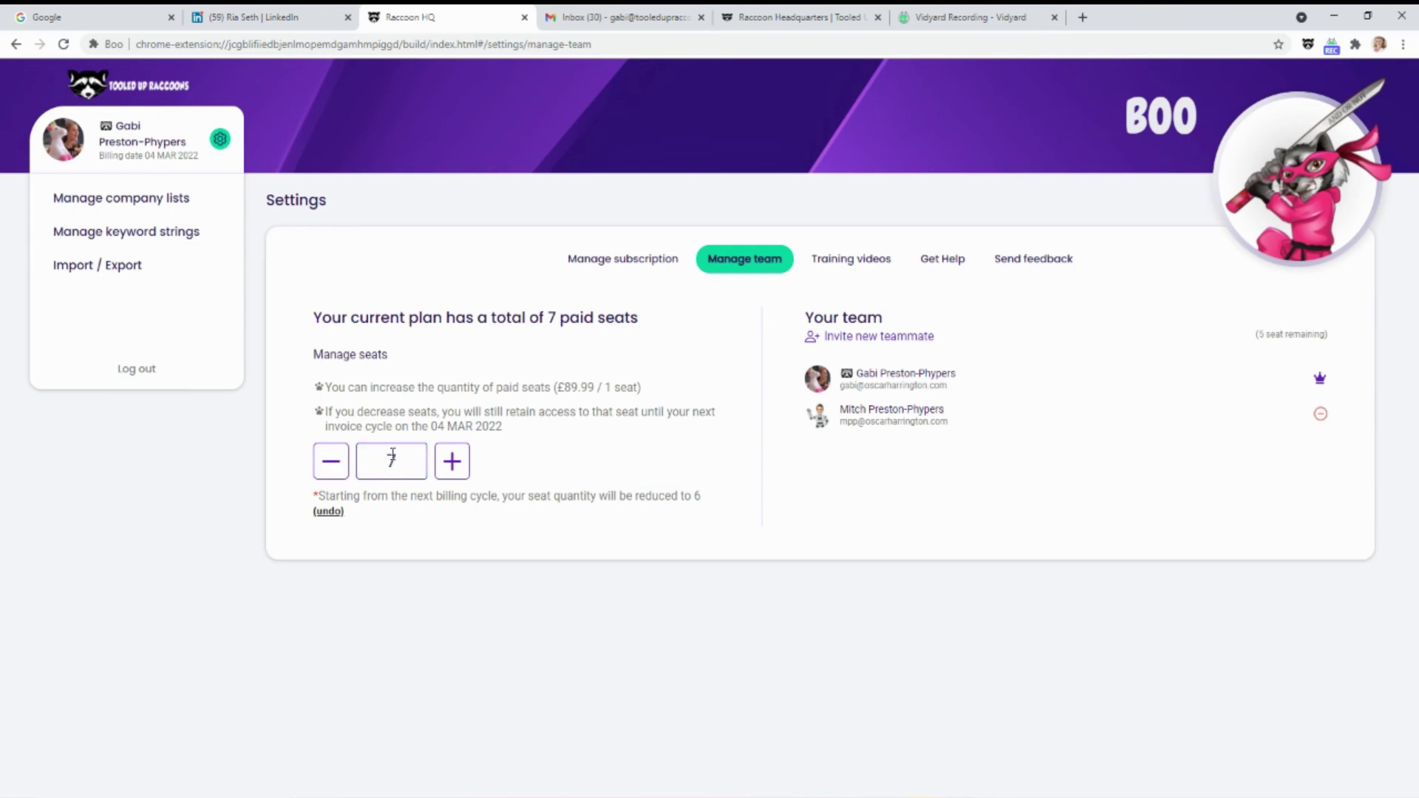
click(453, 463)
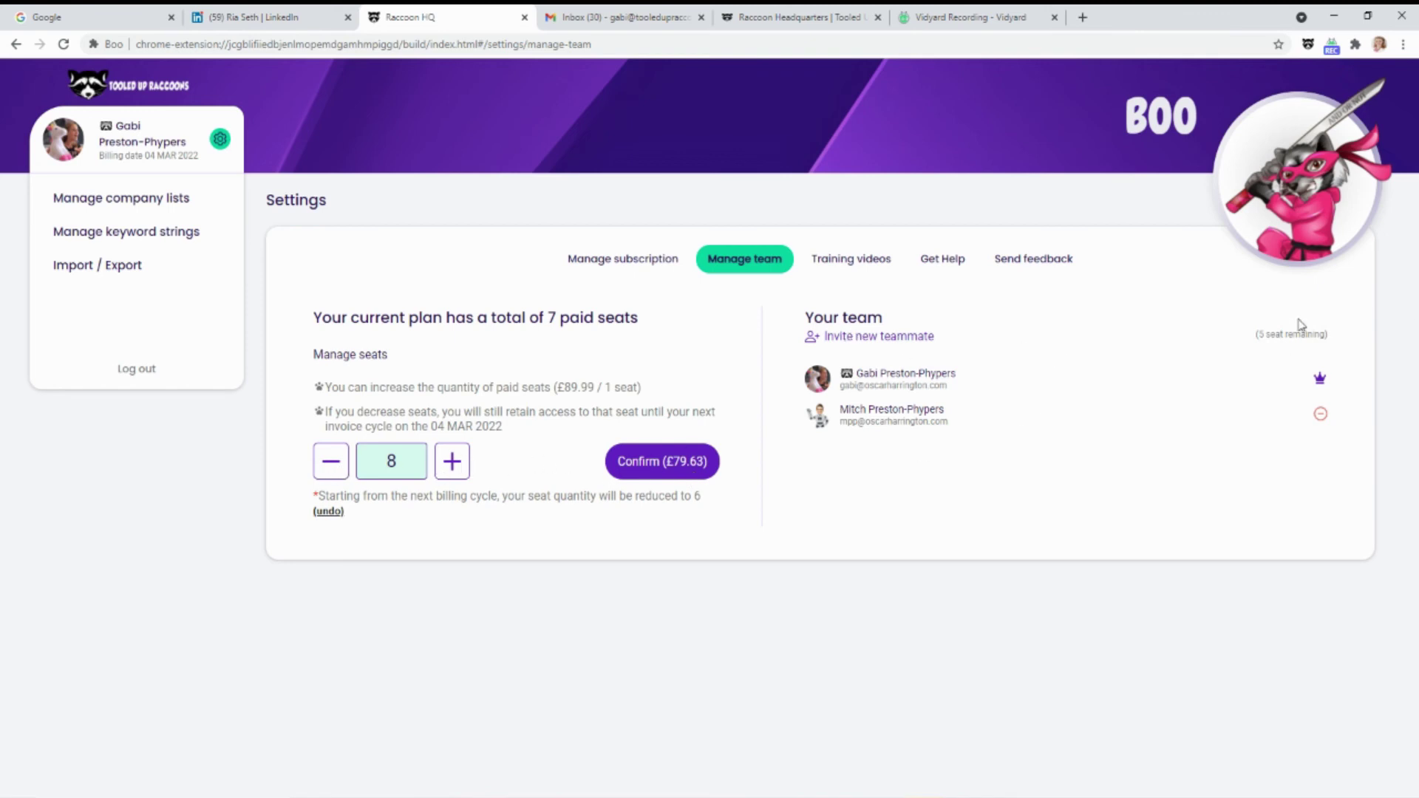
Lower the seat quantity several steps, then raise it back to 7 with 5 seats remaining
drag(1265, 335, 1334, 339)
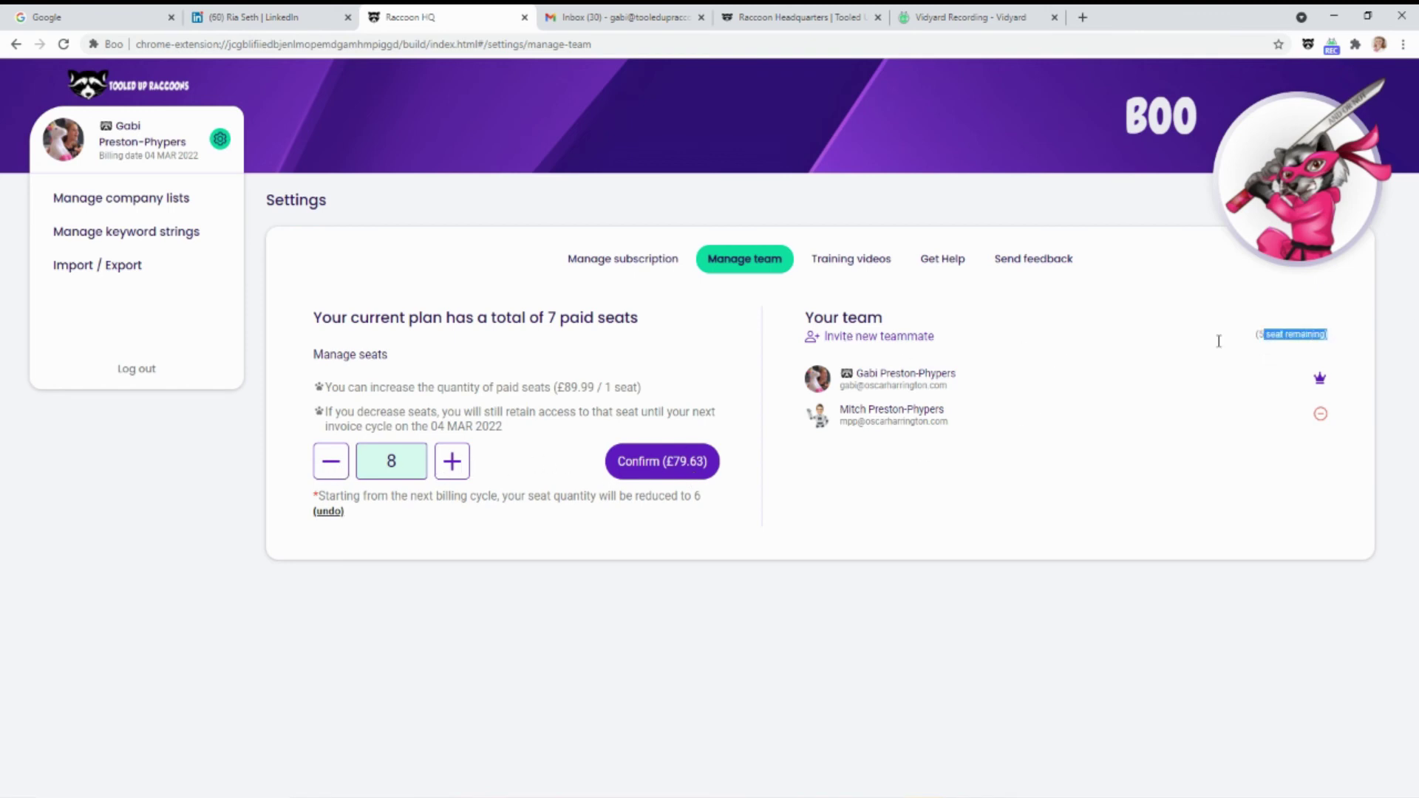
click(340, 467)
double_click(339, 468)
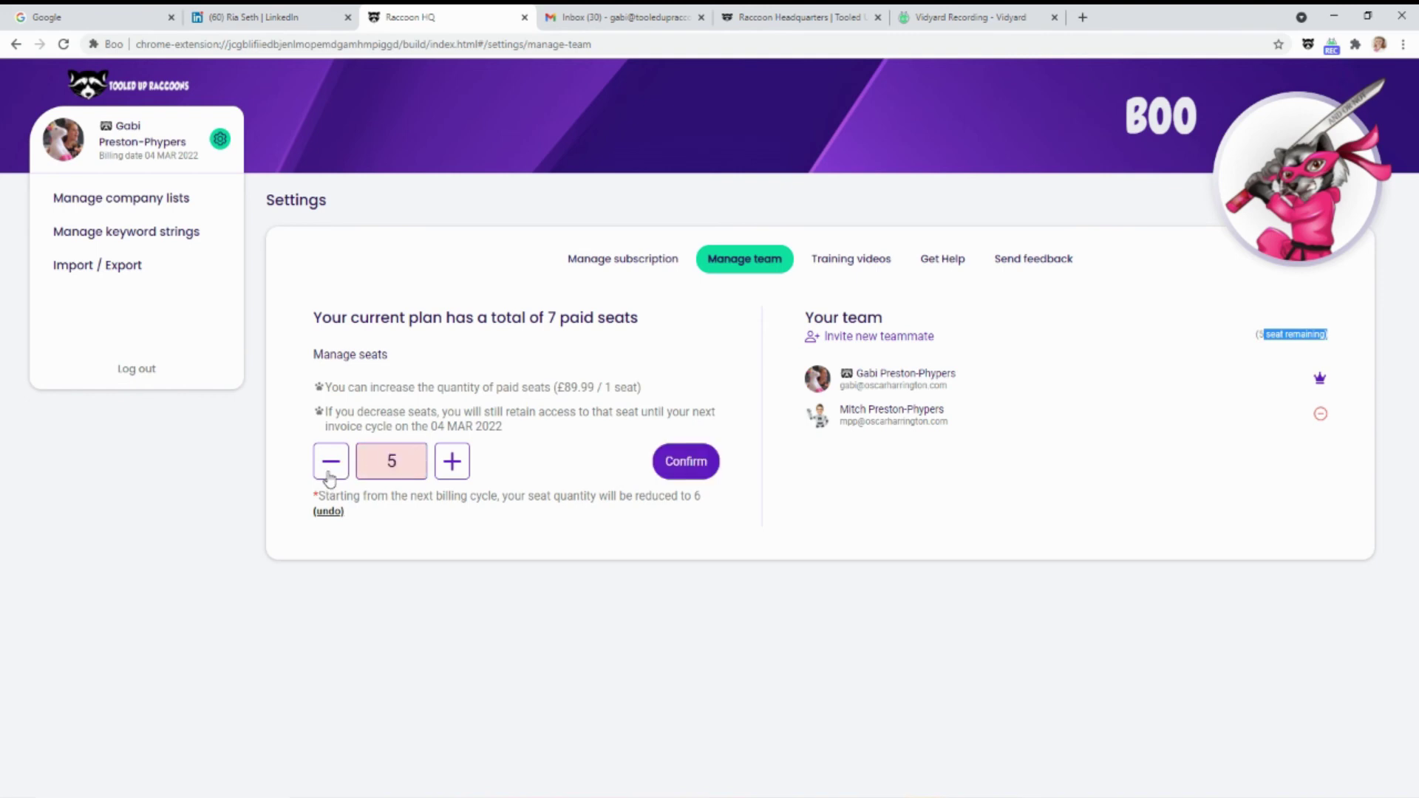
click(328, 477)
click(330, 479)
click(399, 475)
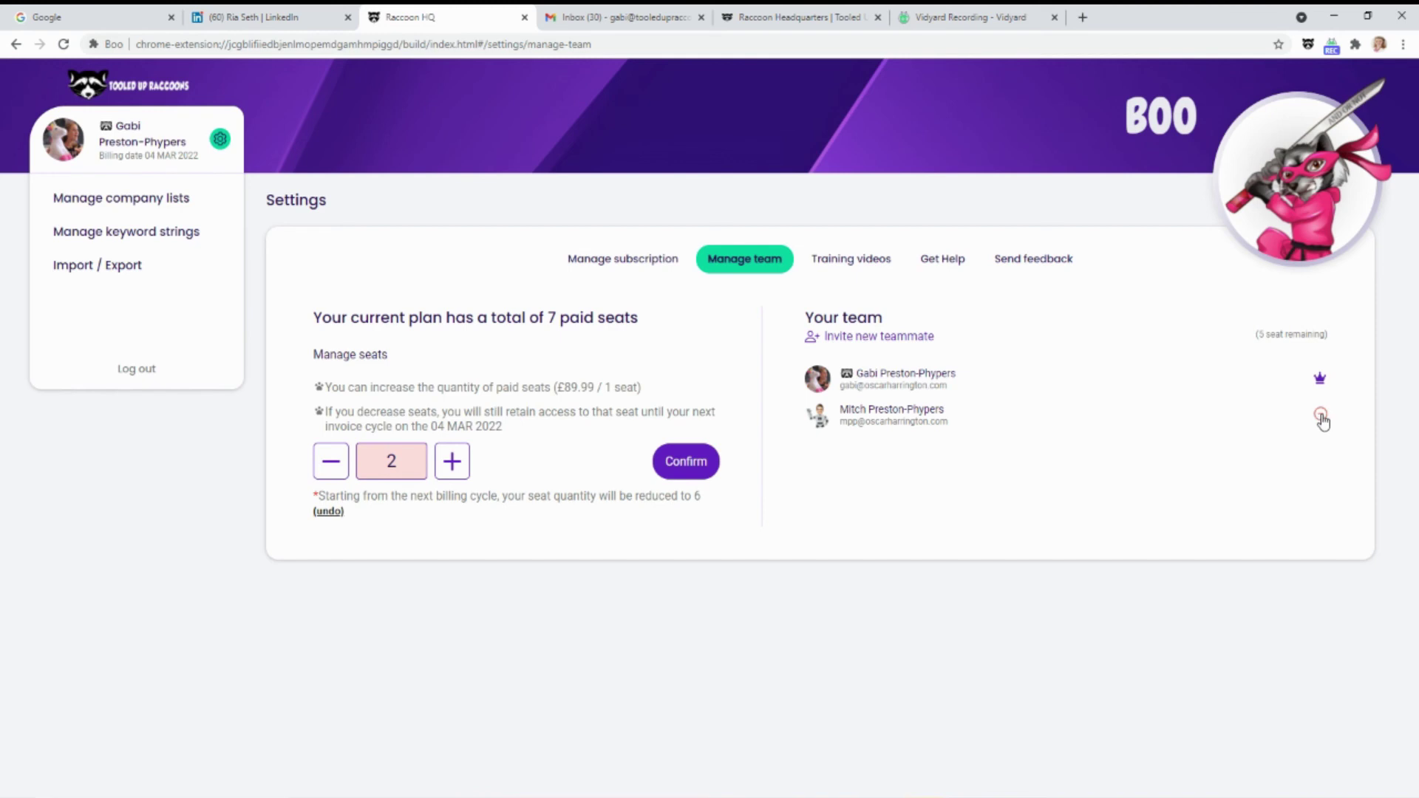
click(452, 461)
click(453, 461)
click(453, 461)
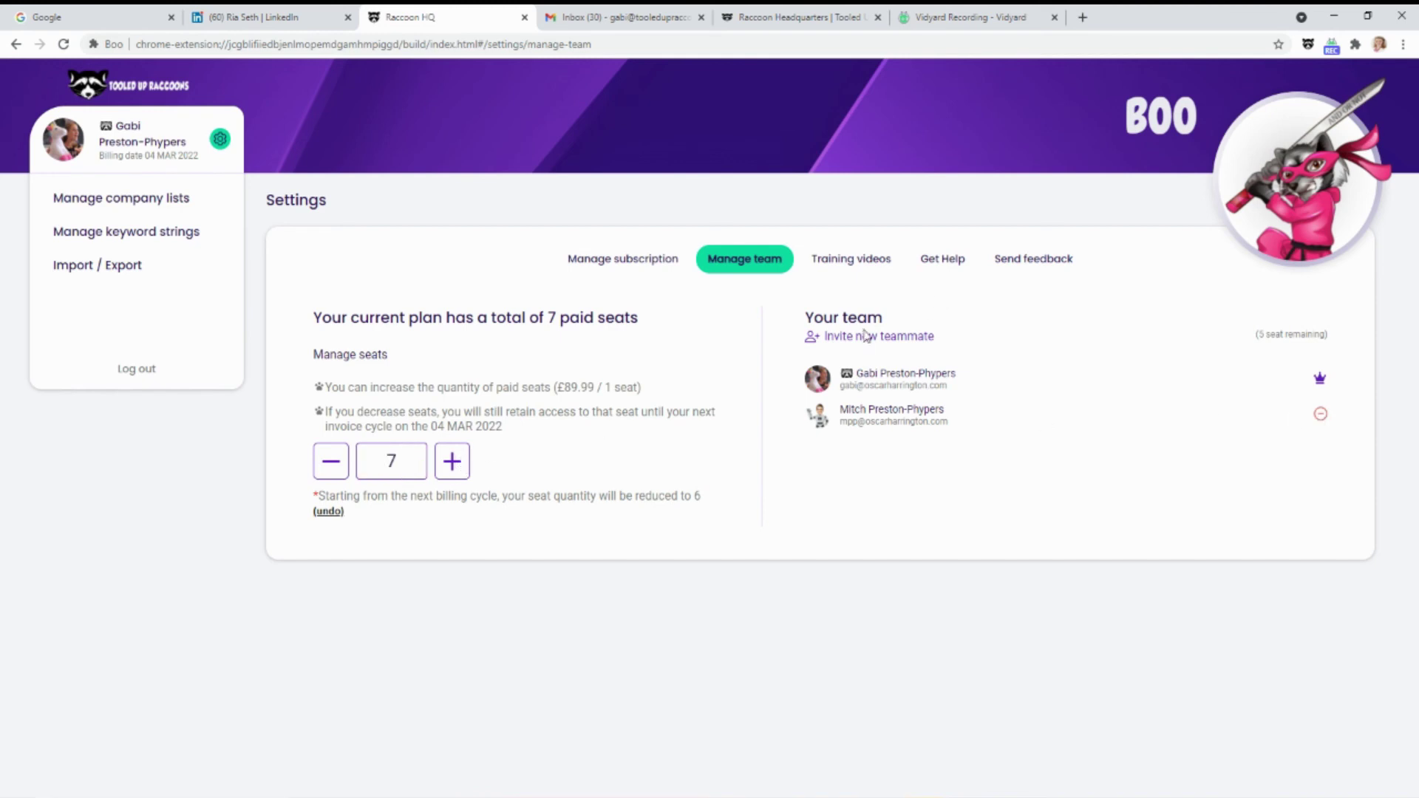
Invite a new teammate by entering their e-mail, first name, last name and phone number, then send
click(863, 340)
click(632, 377)
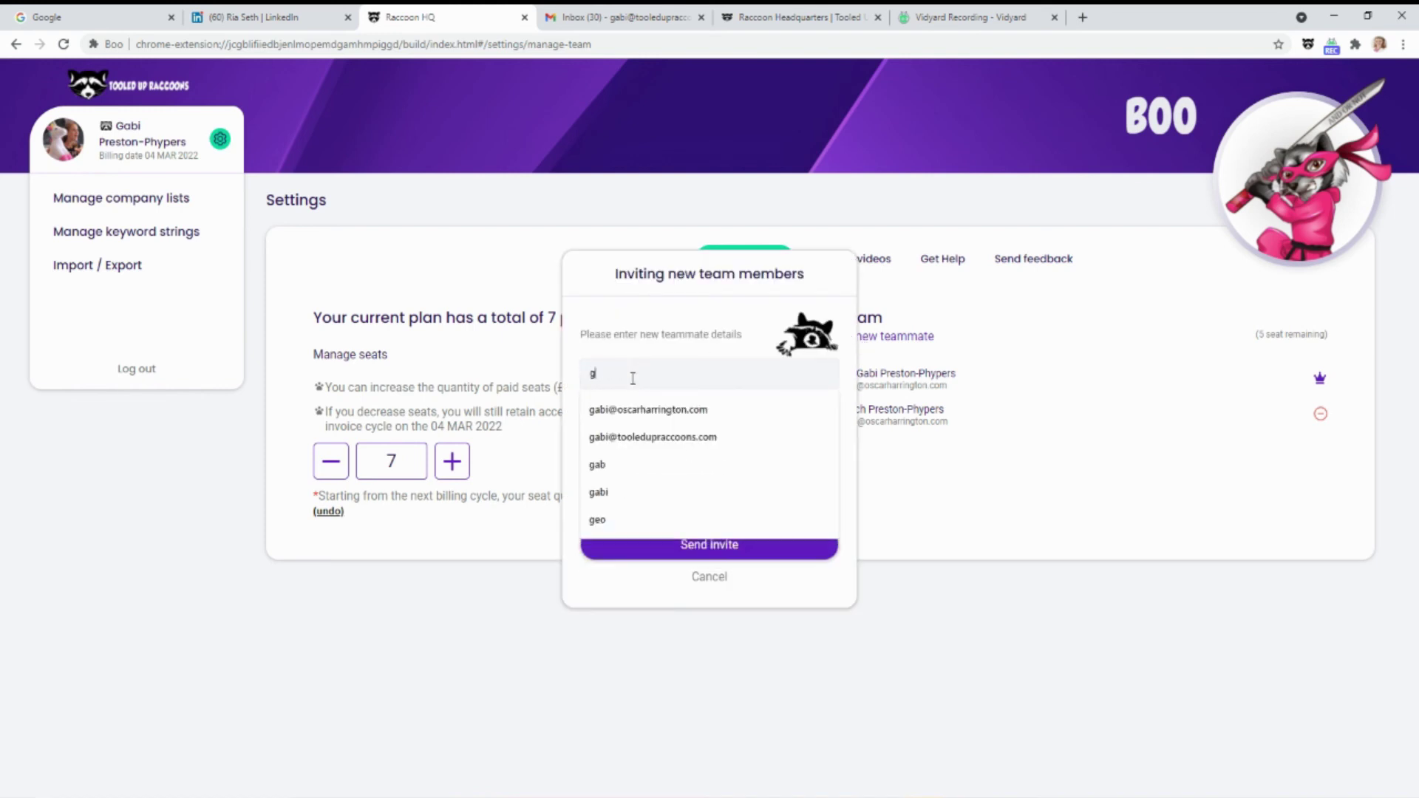
key(BackSpace)
key(BackSpace)
key(BackSpace)
key(BackSpace)
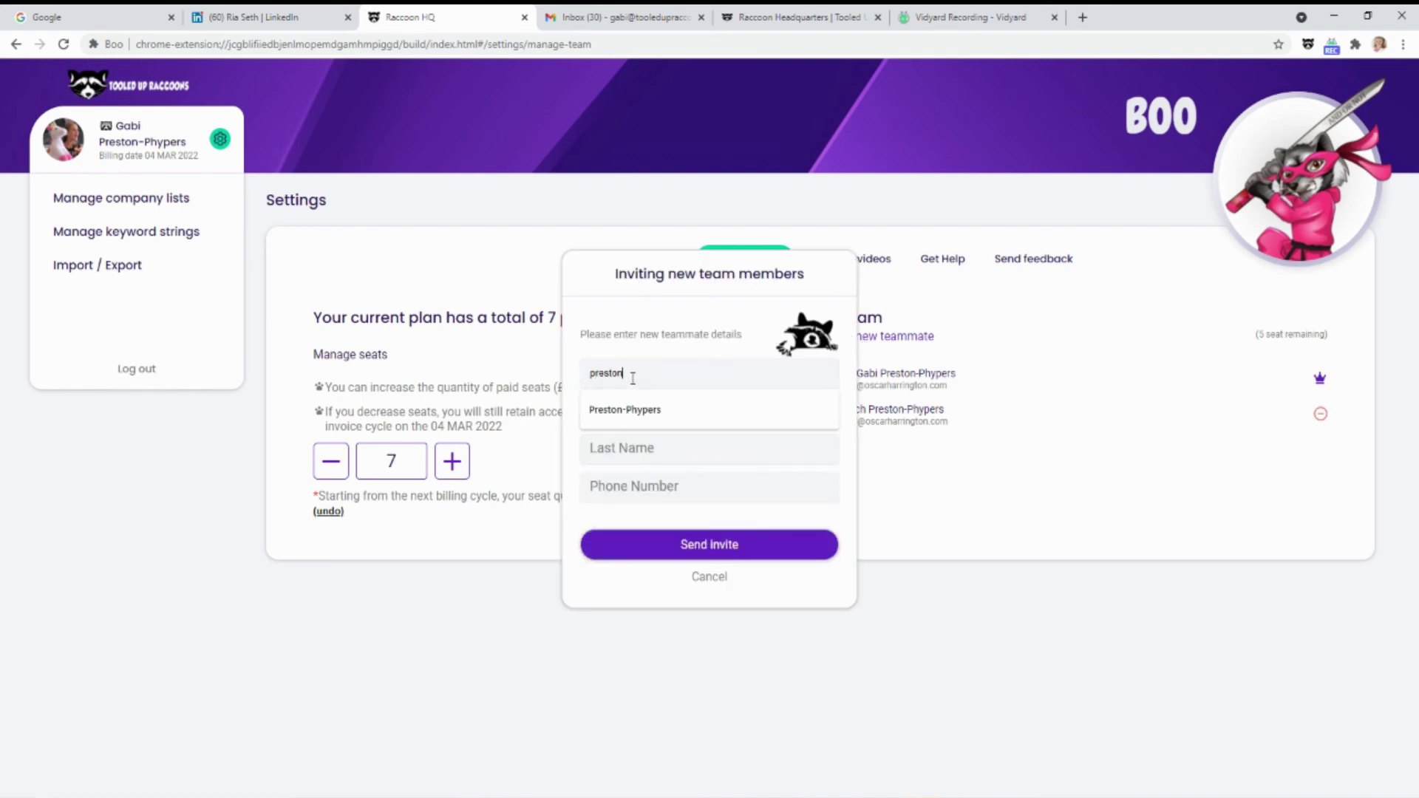
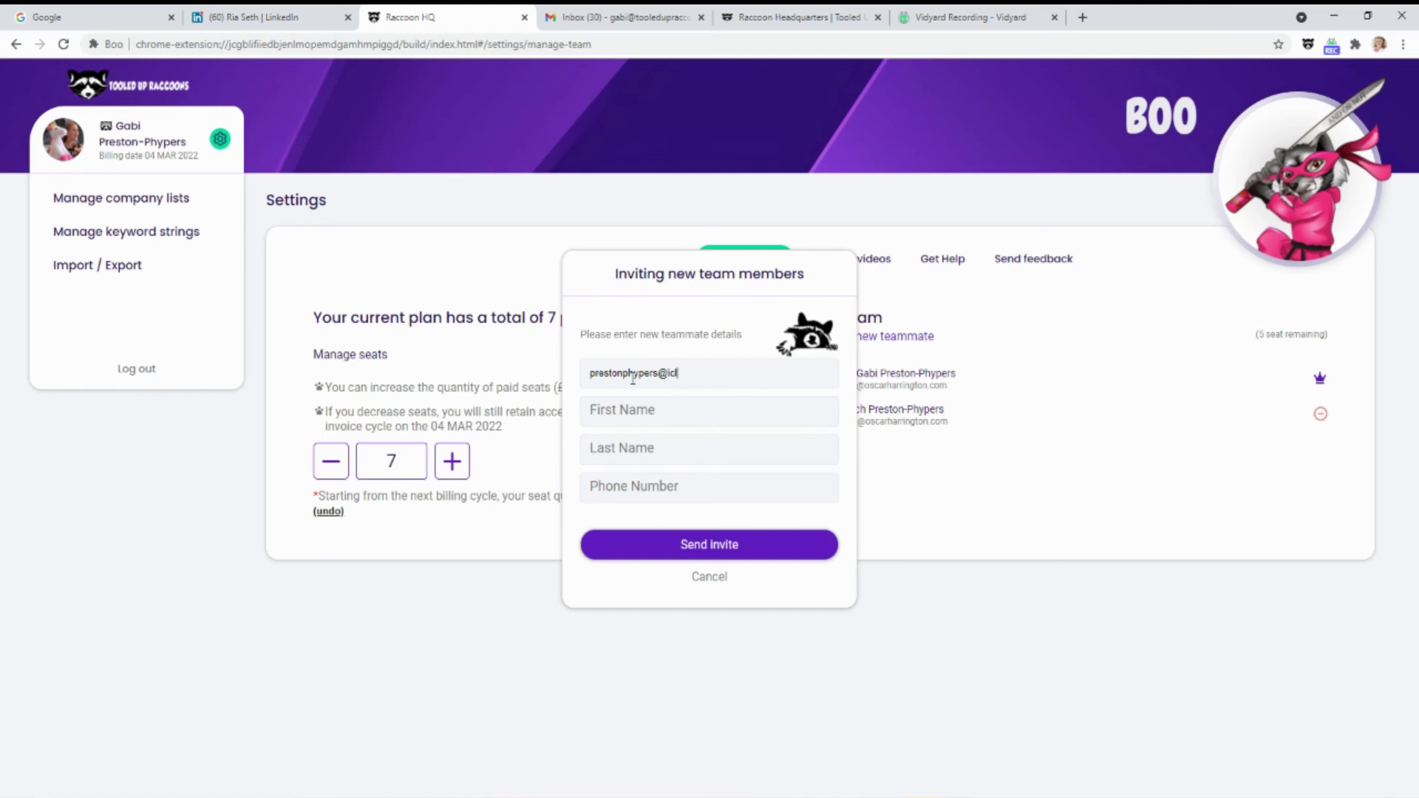
key(Tab)
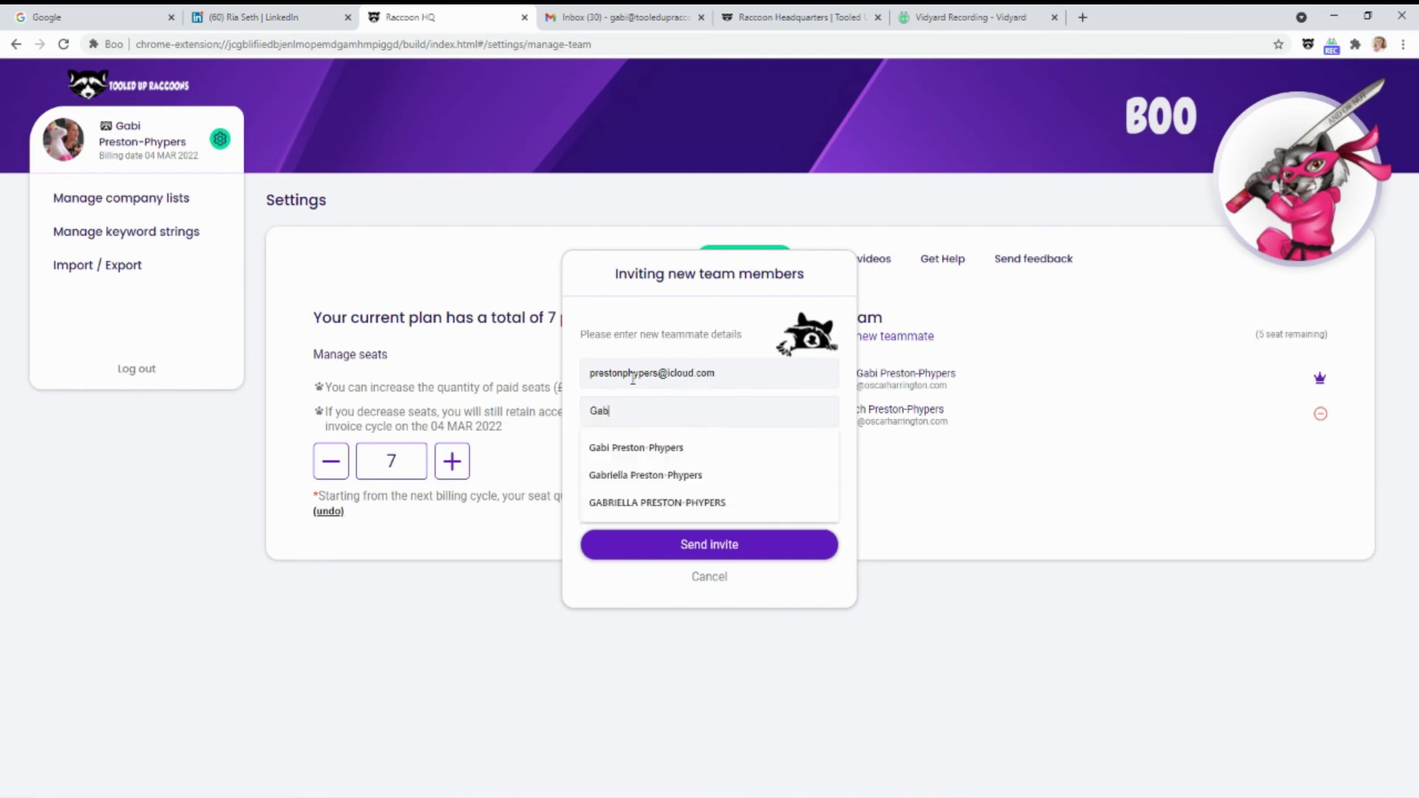
key(BackSpace)
key(BackSpace)
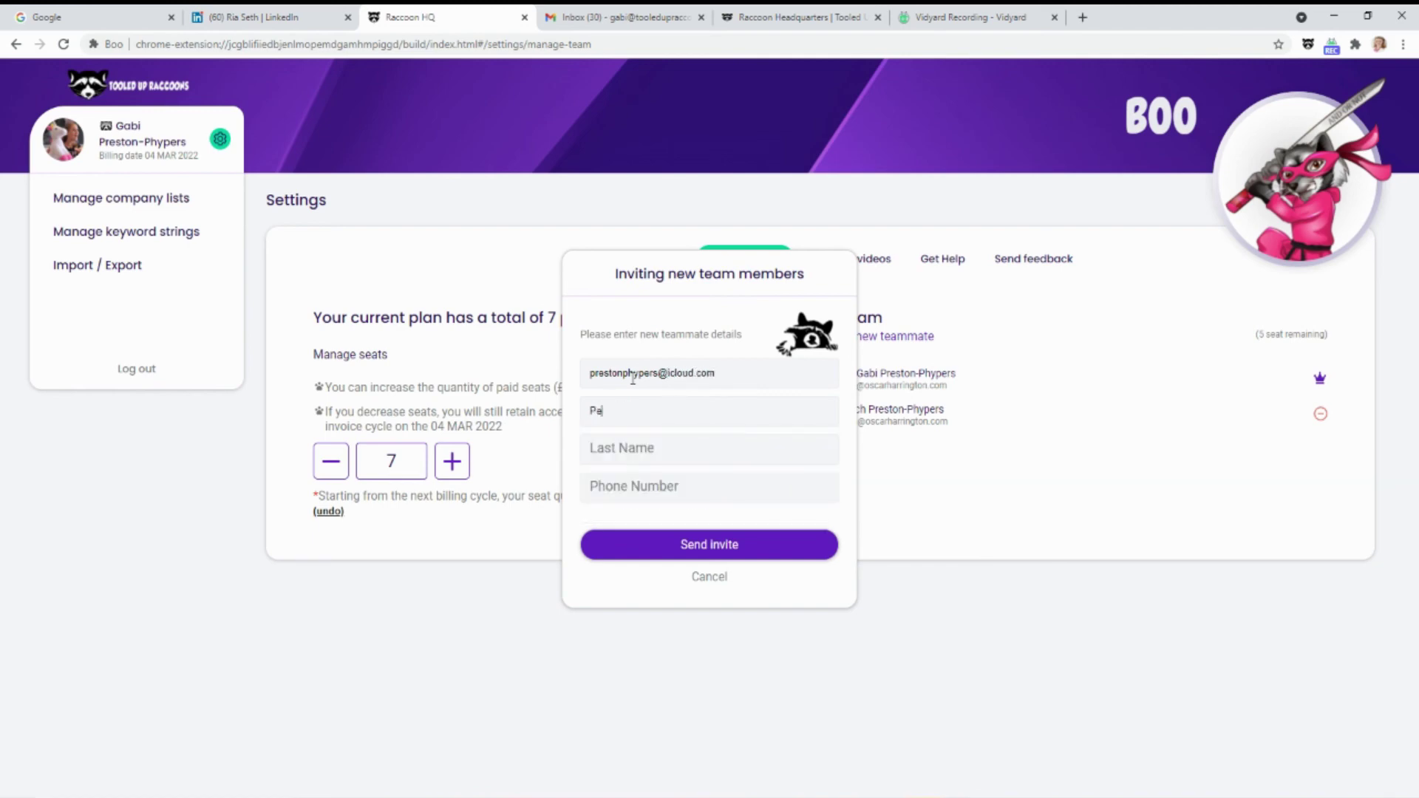
key(Tab)
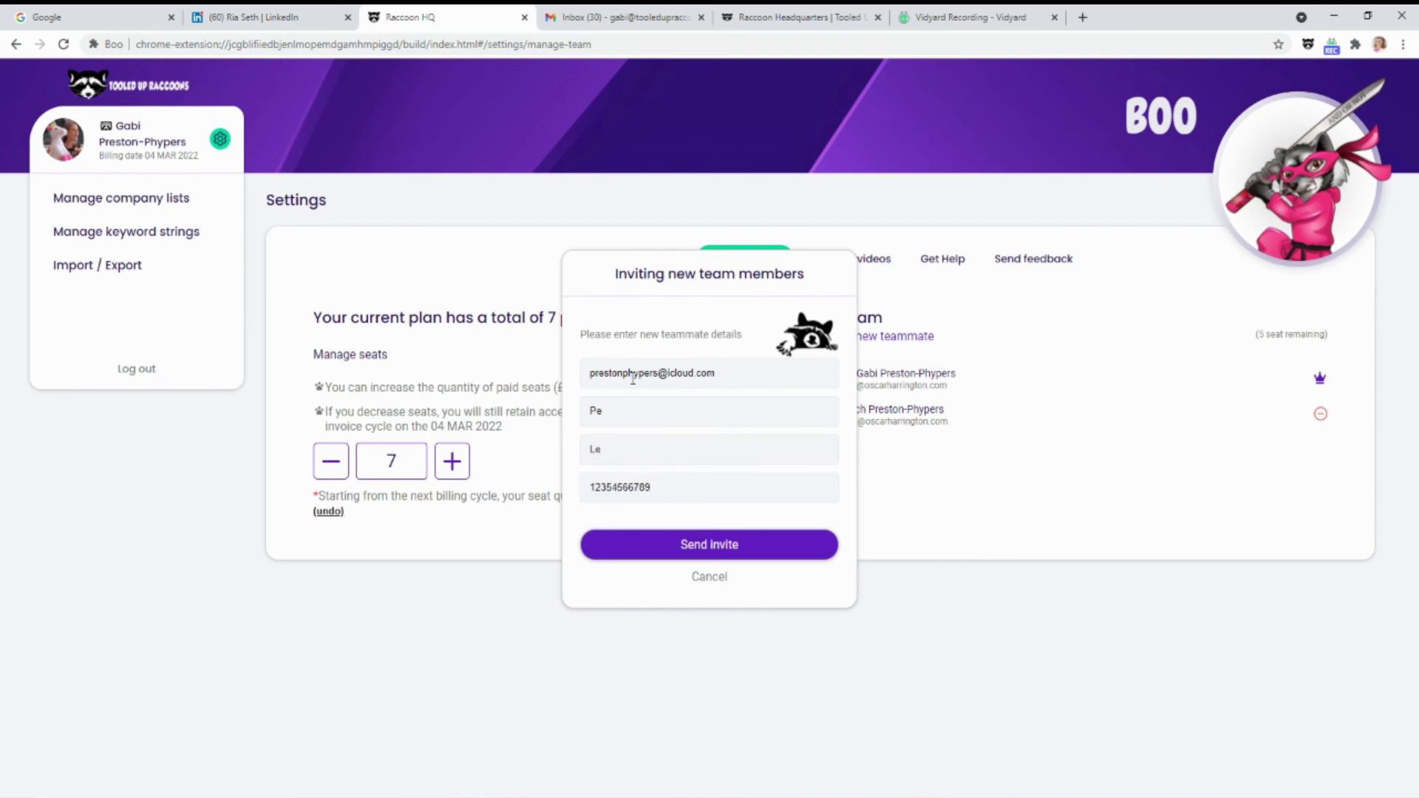
click(708, 551)
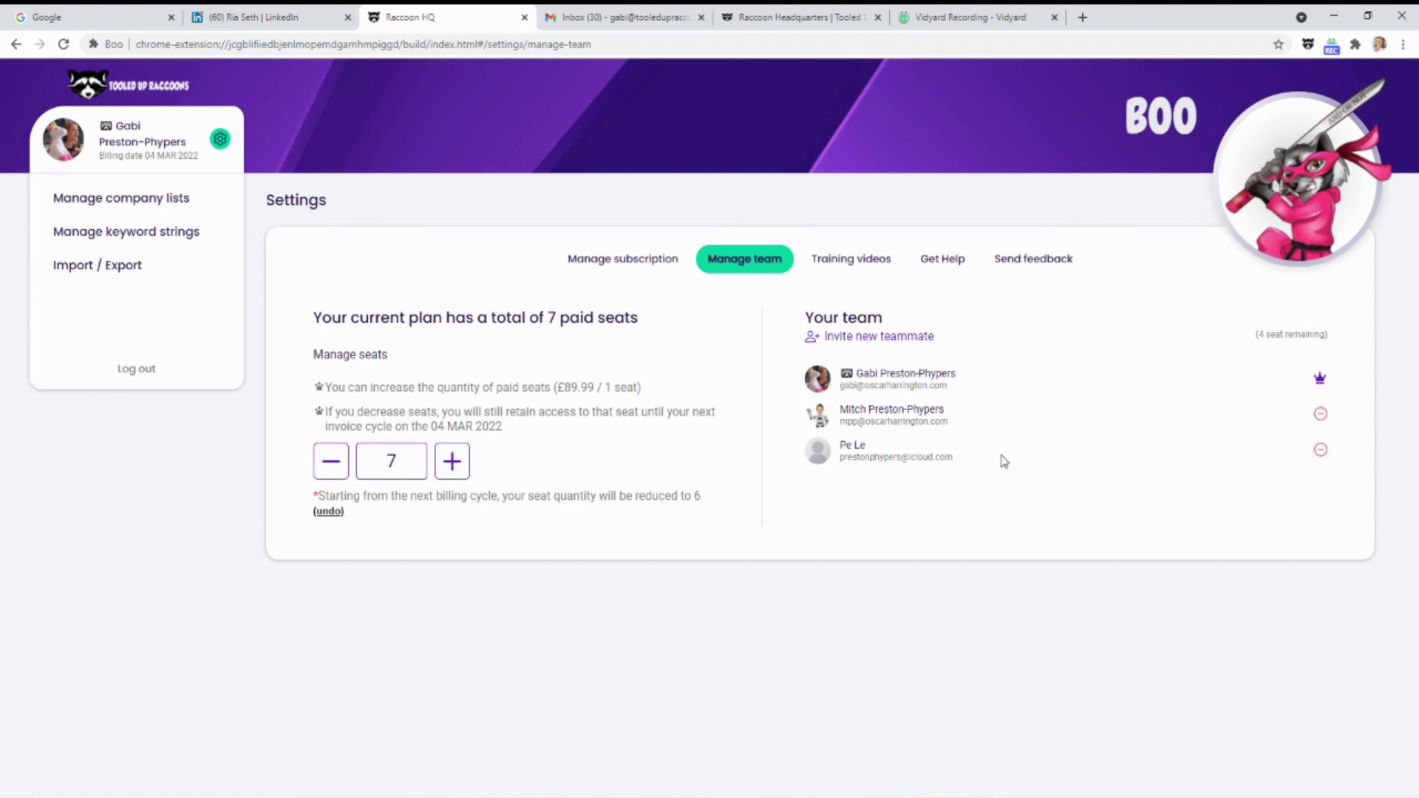
Lower the paid seat quantity to 3
drag(1003, 462, 841, 444)
click(878, 503)
click(331, 462)
click(330, 461)
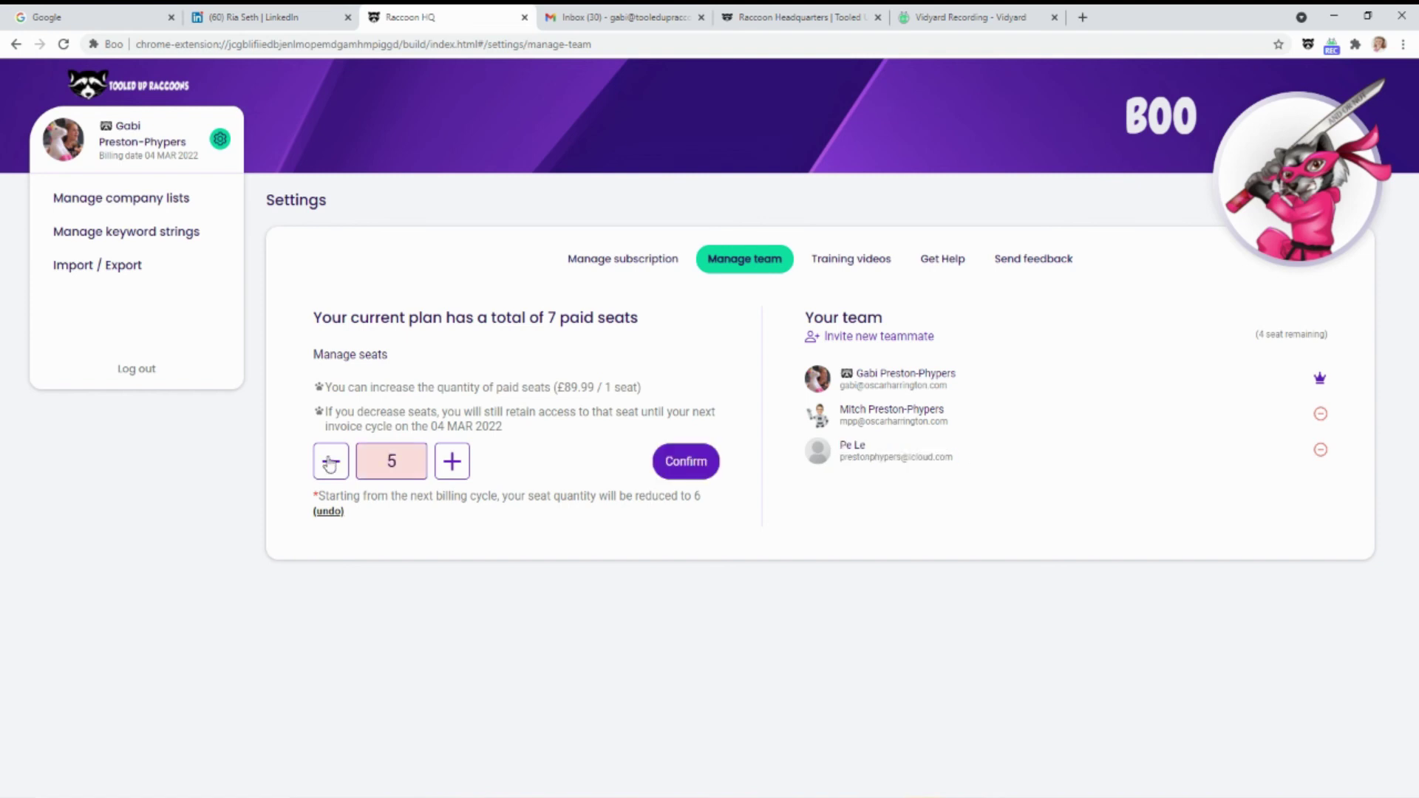
click(330, 463)
click(328, 463)
Remove the new teammate with Export data & delete user, then reset seats to 7
click(1320, 450)
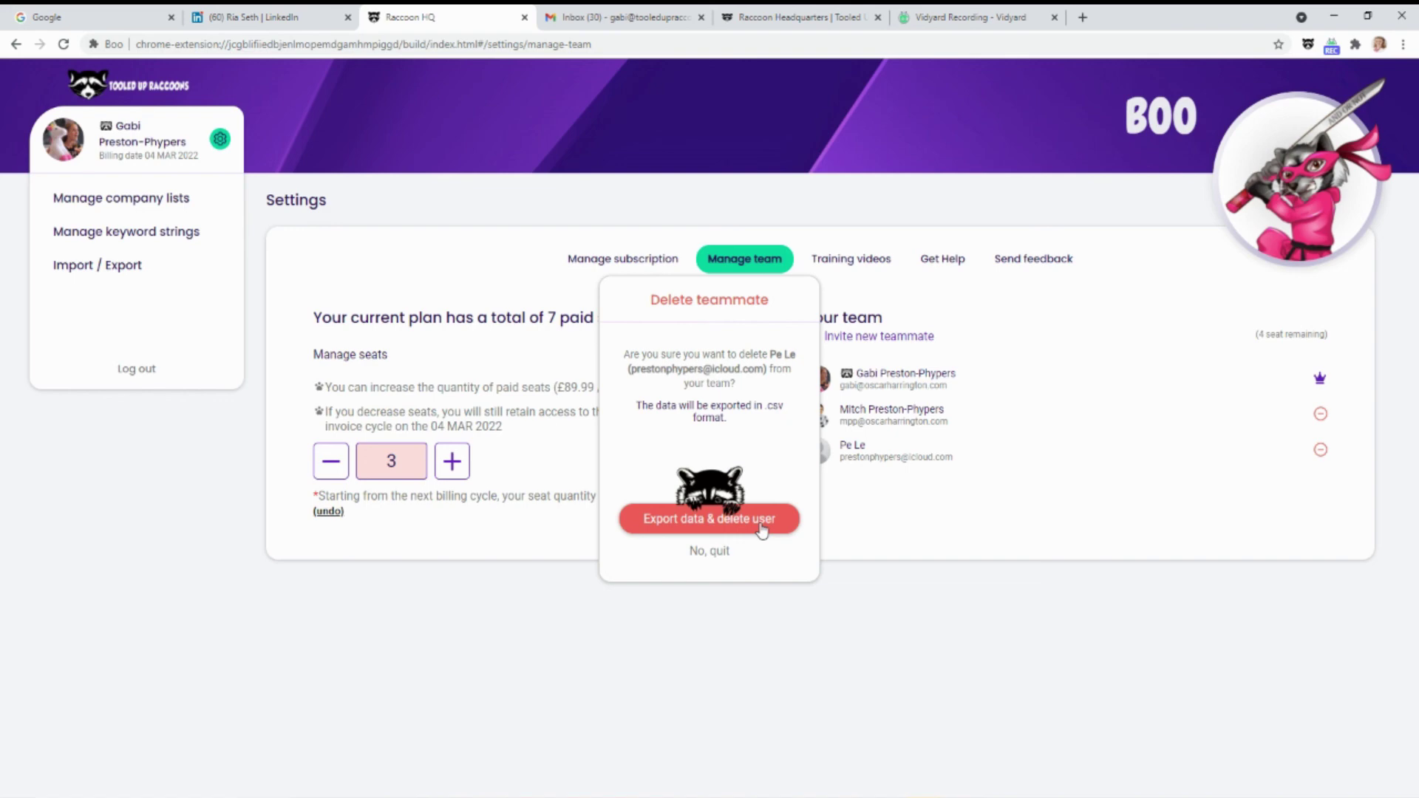
click(761, 528)
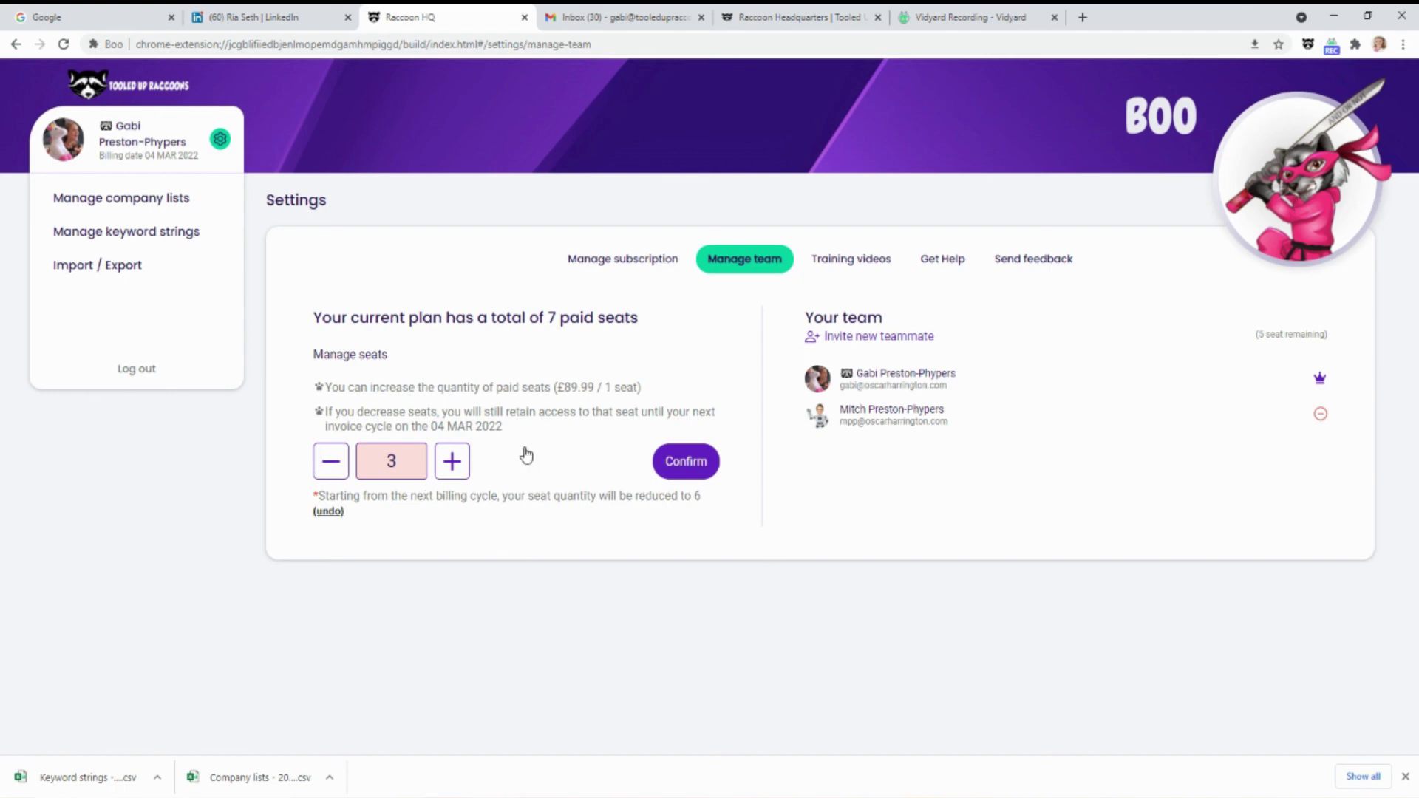
click(333, 471)
click(452, 461)
click(452, 462)
click(452, 462)
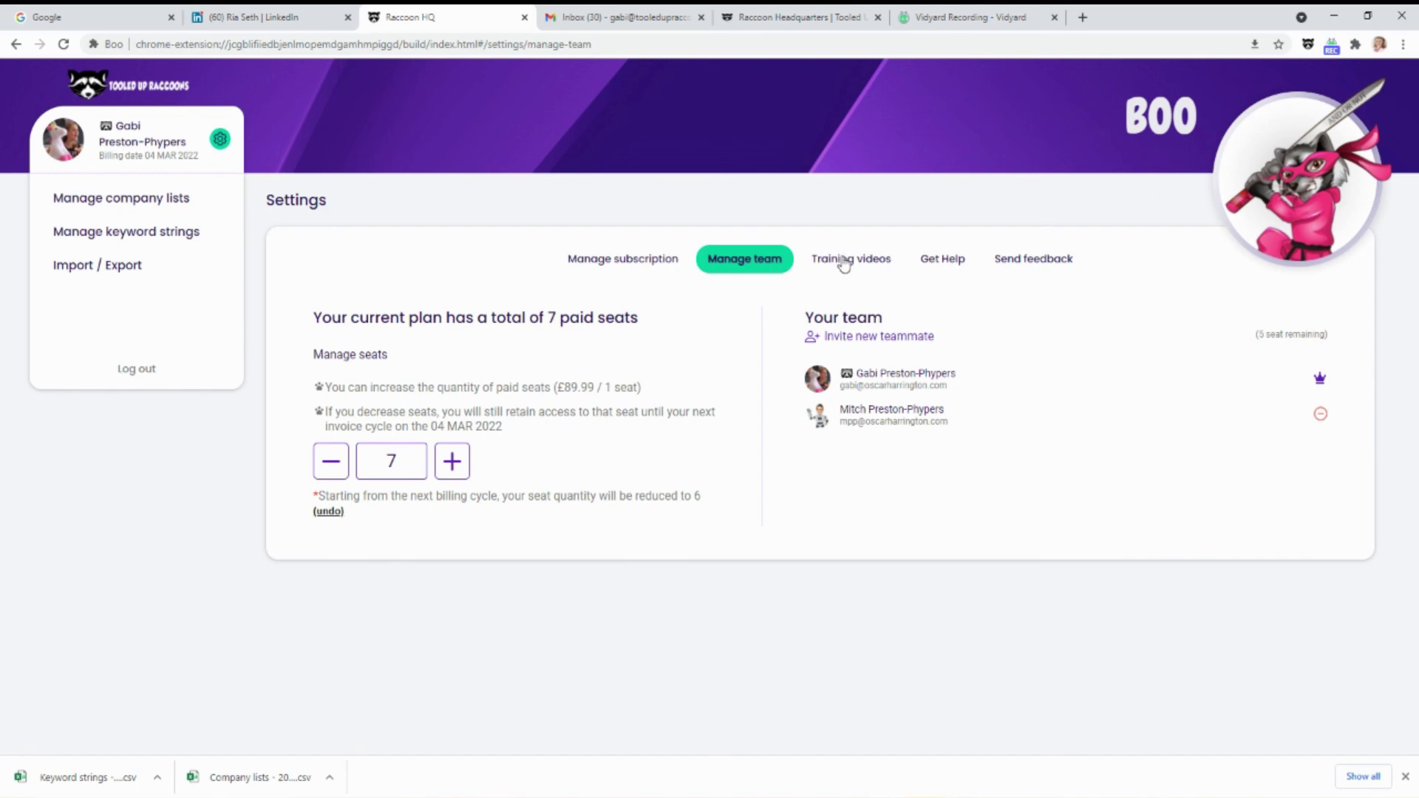
Open the Tooled Up Raccoons training videos page in a new tab and browse it
click(880, 260)
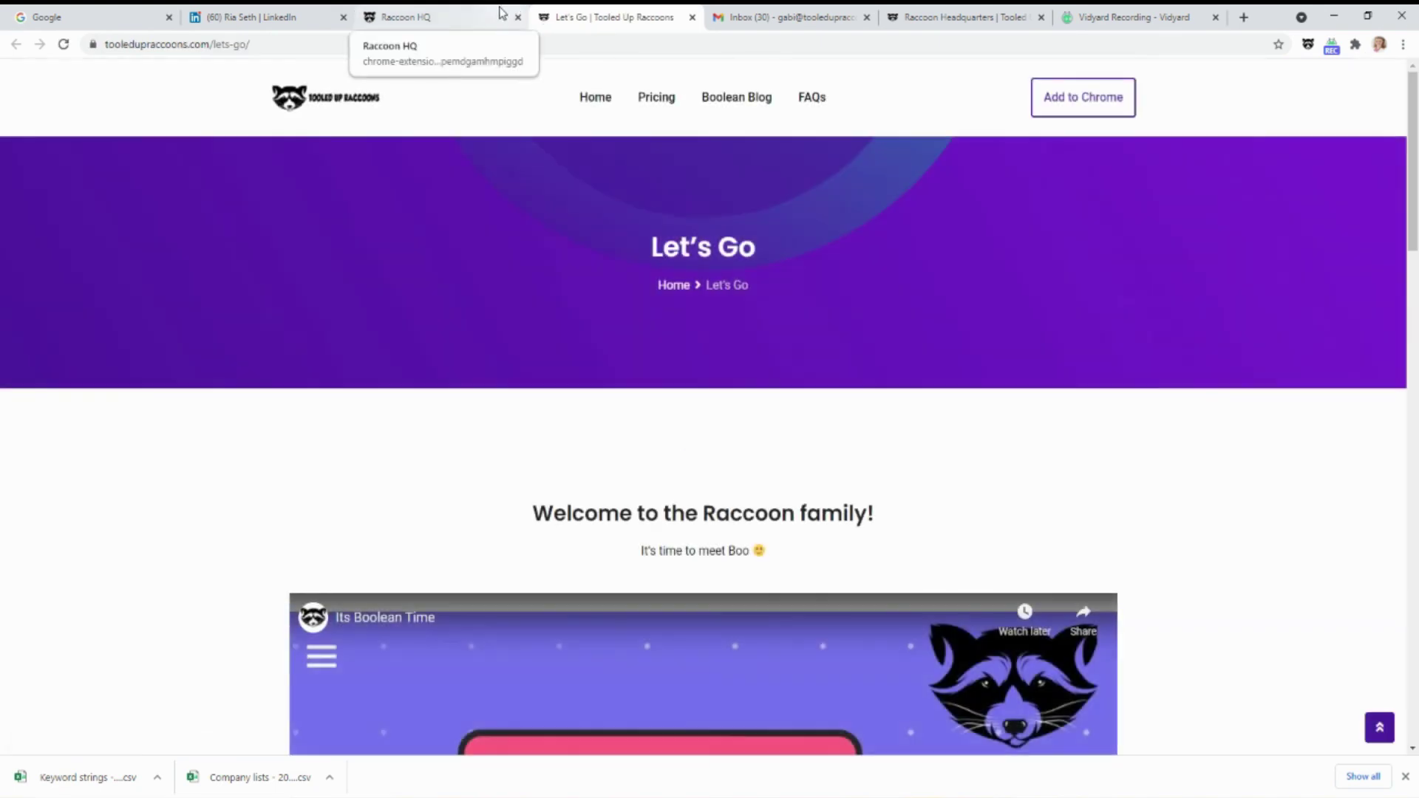
click(1406, 781)
scroll(972, 458, down, 5)
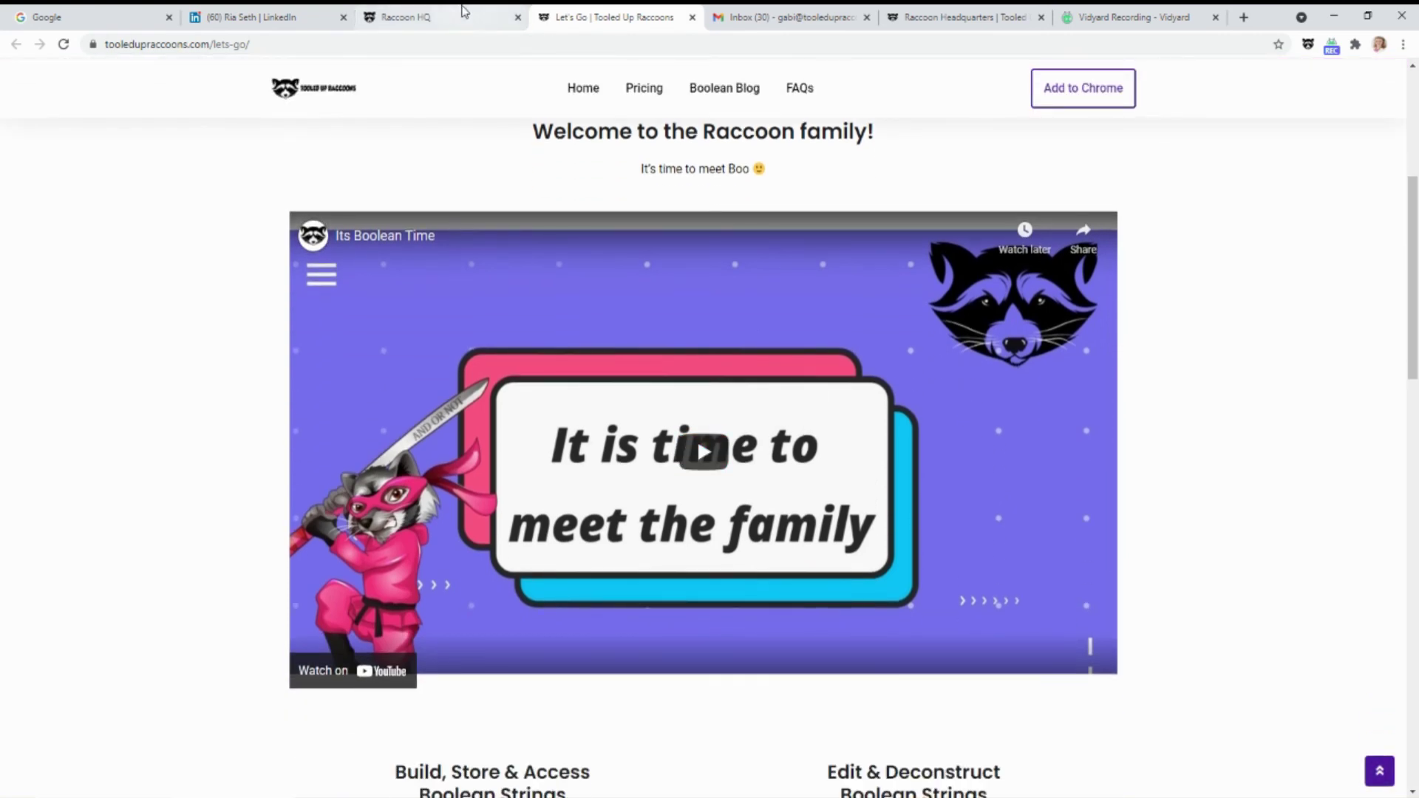
From Boo's settings, open the help centre and read the article on creating a new Company List
click(467, 12)
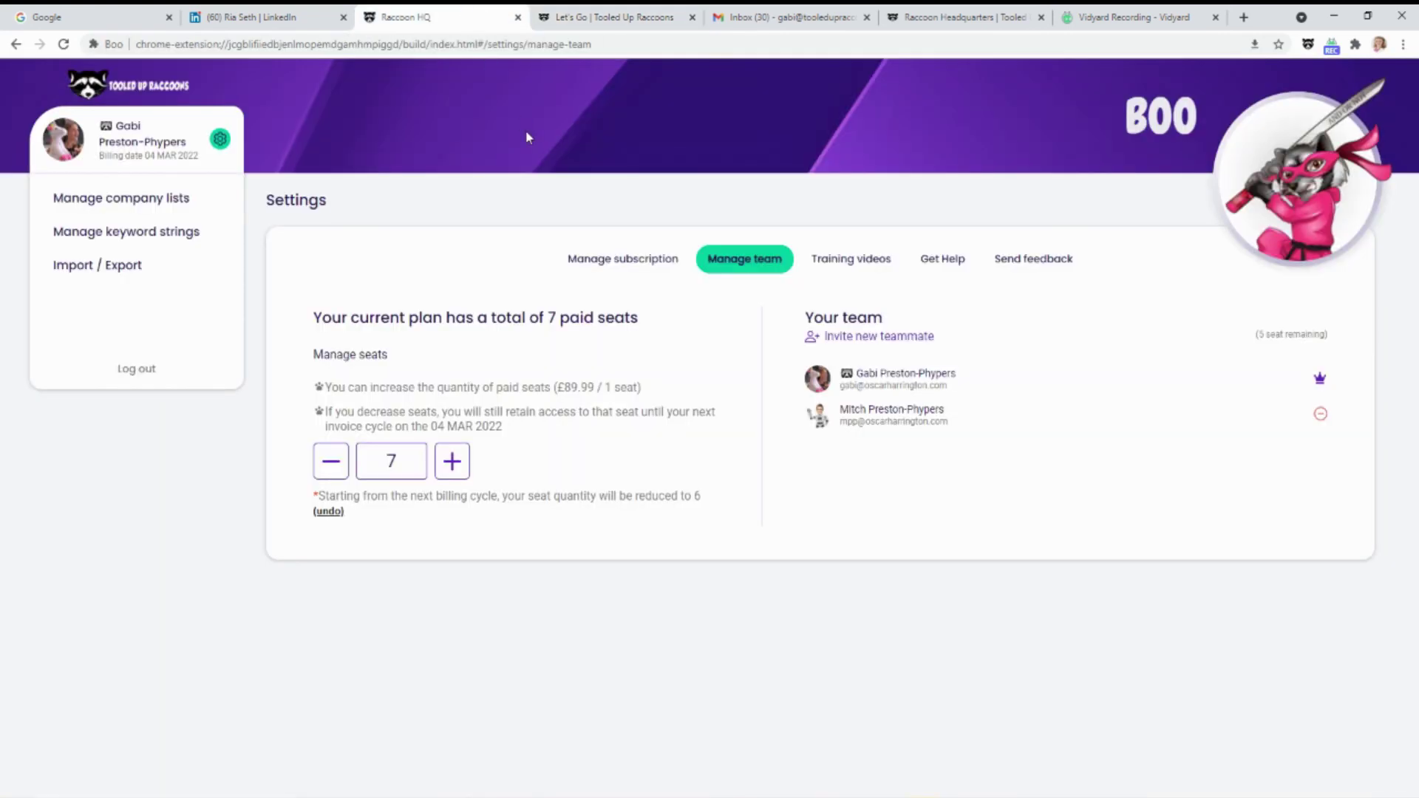
click(947, 260)
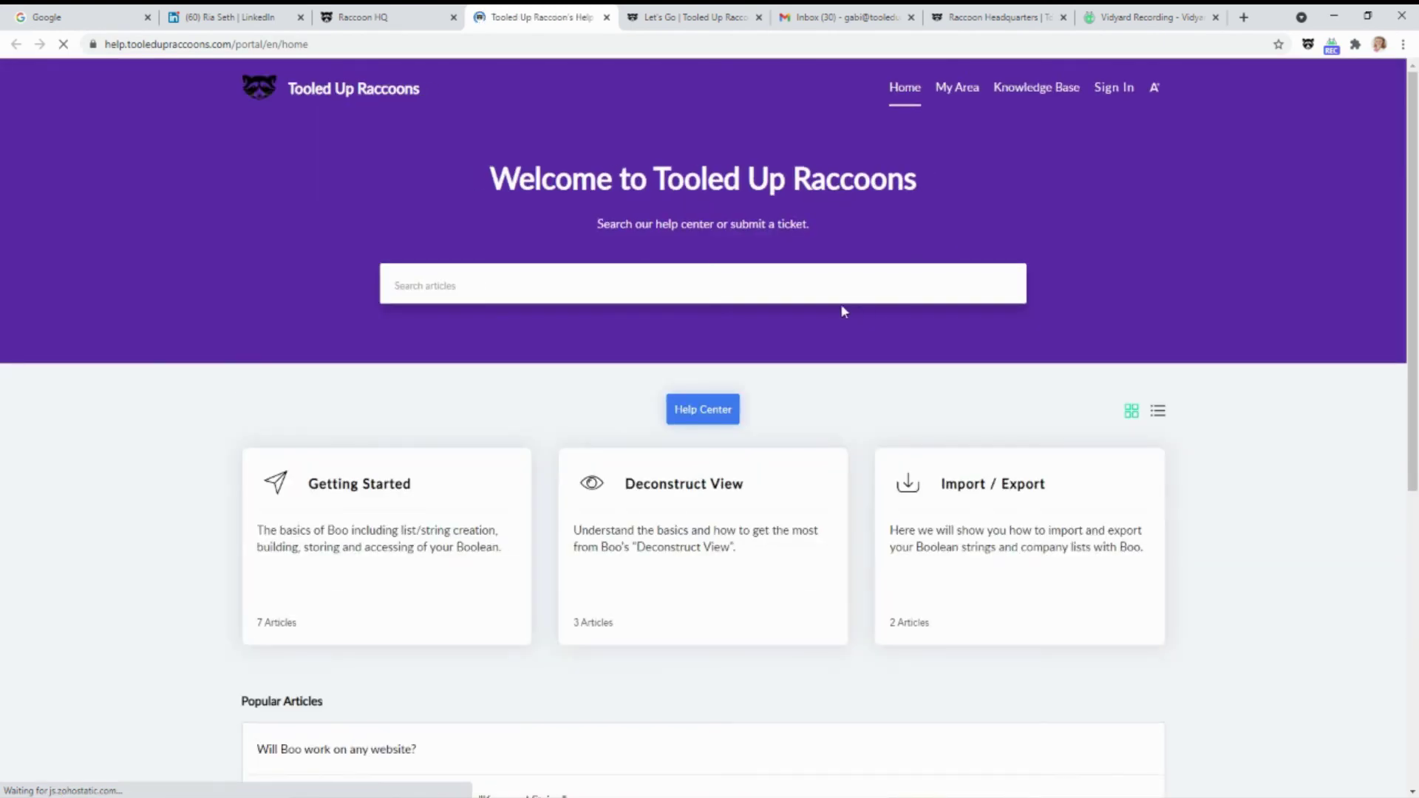
scroll(1044, 192, down, 1)
scroll(595, 306, down, 4)
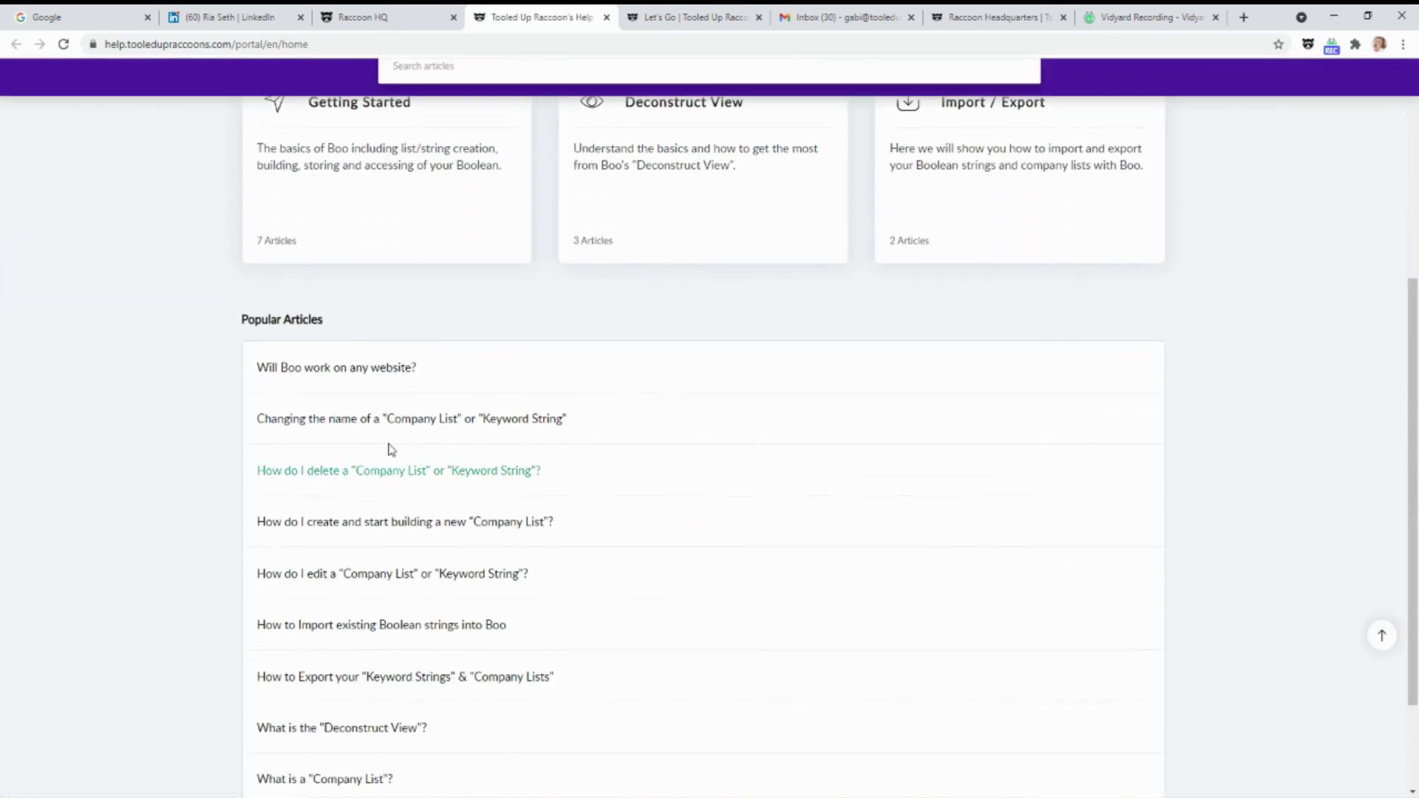
click(491, 523)
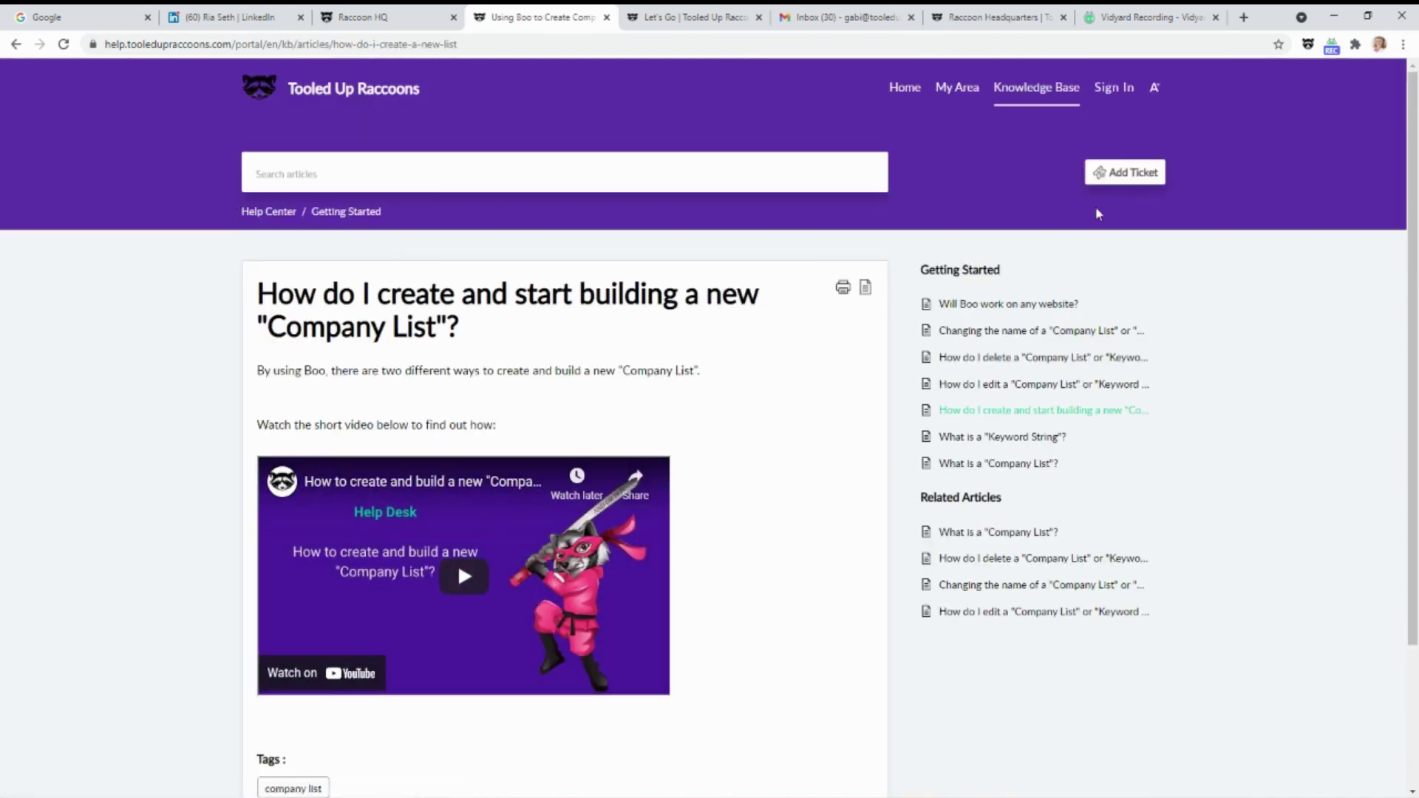
Start a new support ticket, look over its contact and description fields, then return to Boo's settings
click(1113, 177)
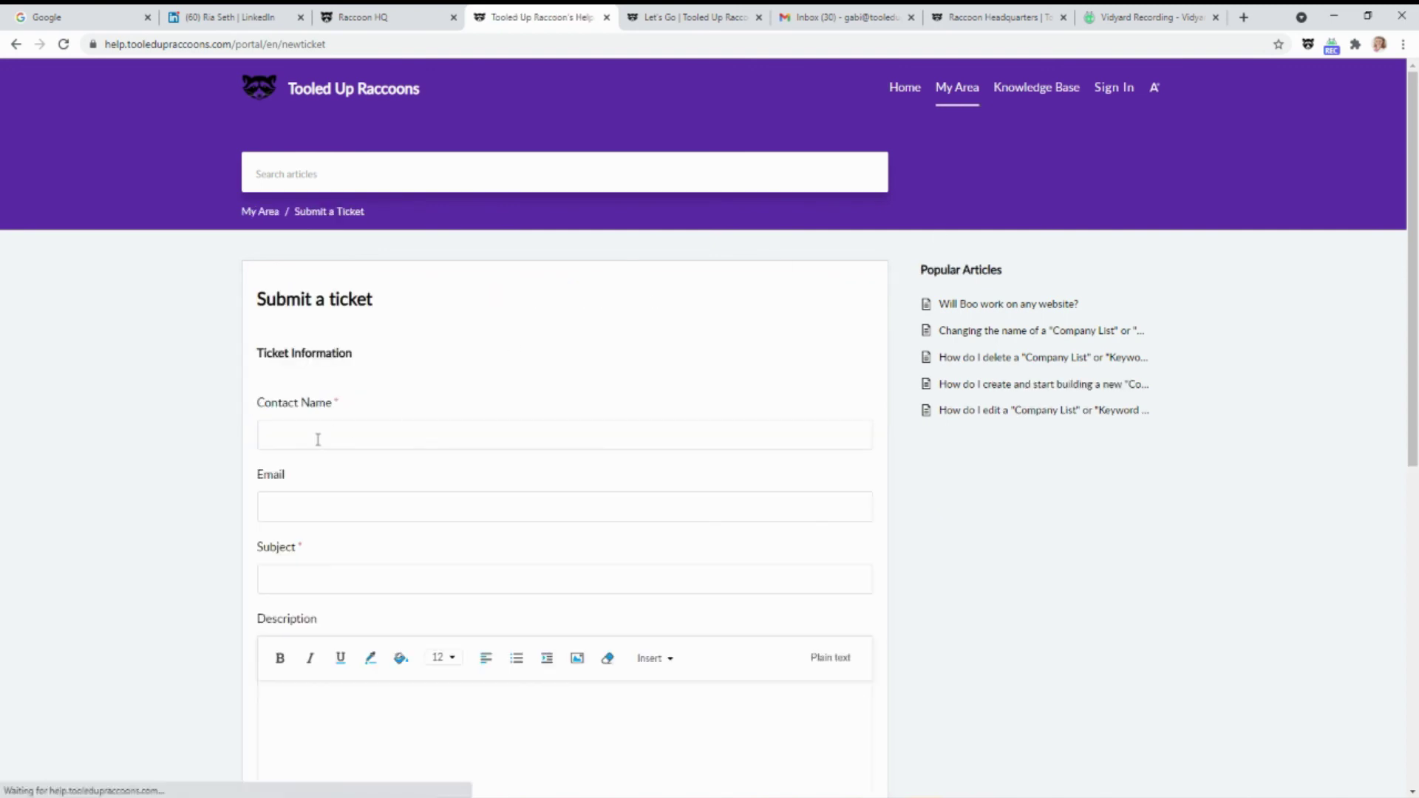
click(318, 436)
click(403, 391)
scroll(325, 676, down, 2)
click(318, 615)
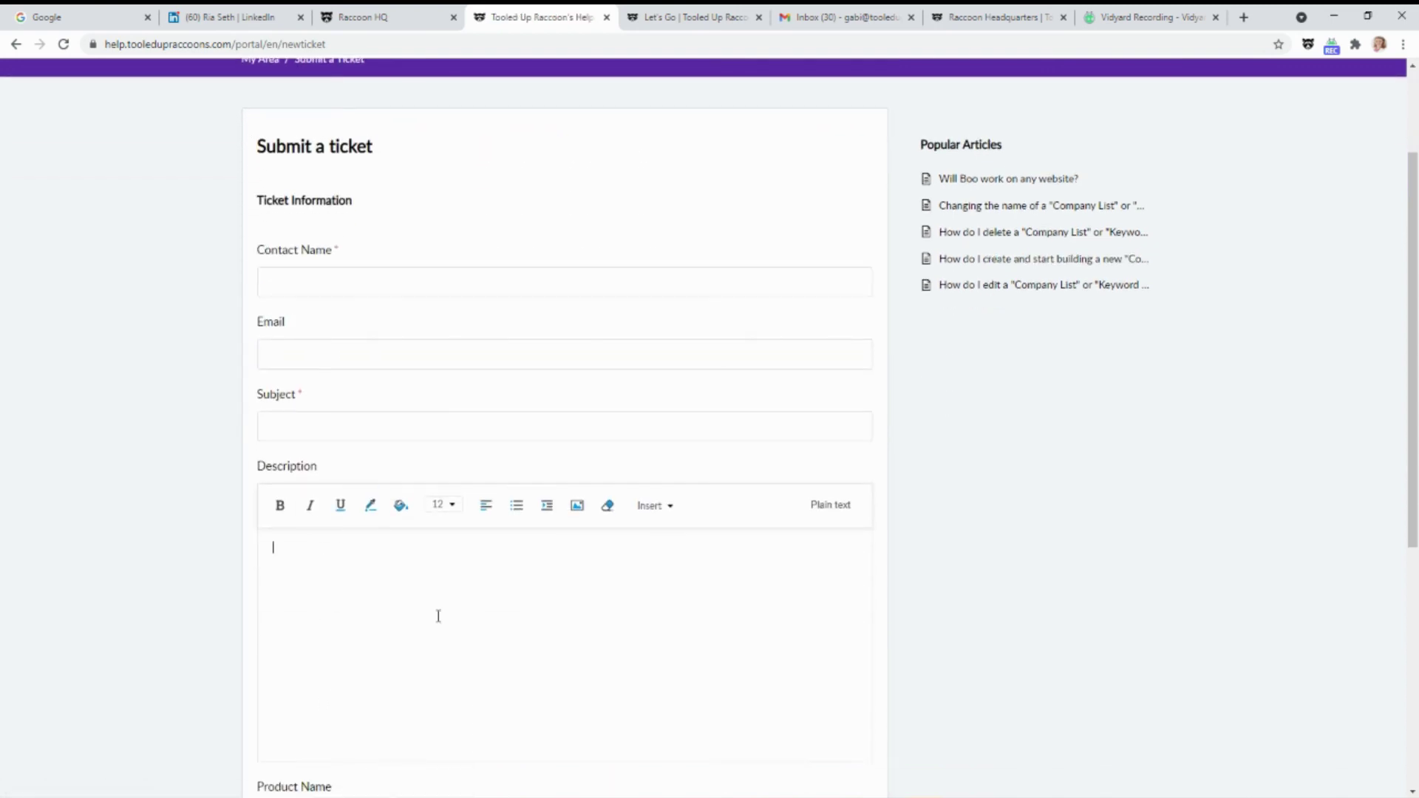
scroll(779, 612, down, 1)
scroll(786, 616, down, 1)
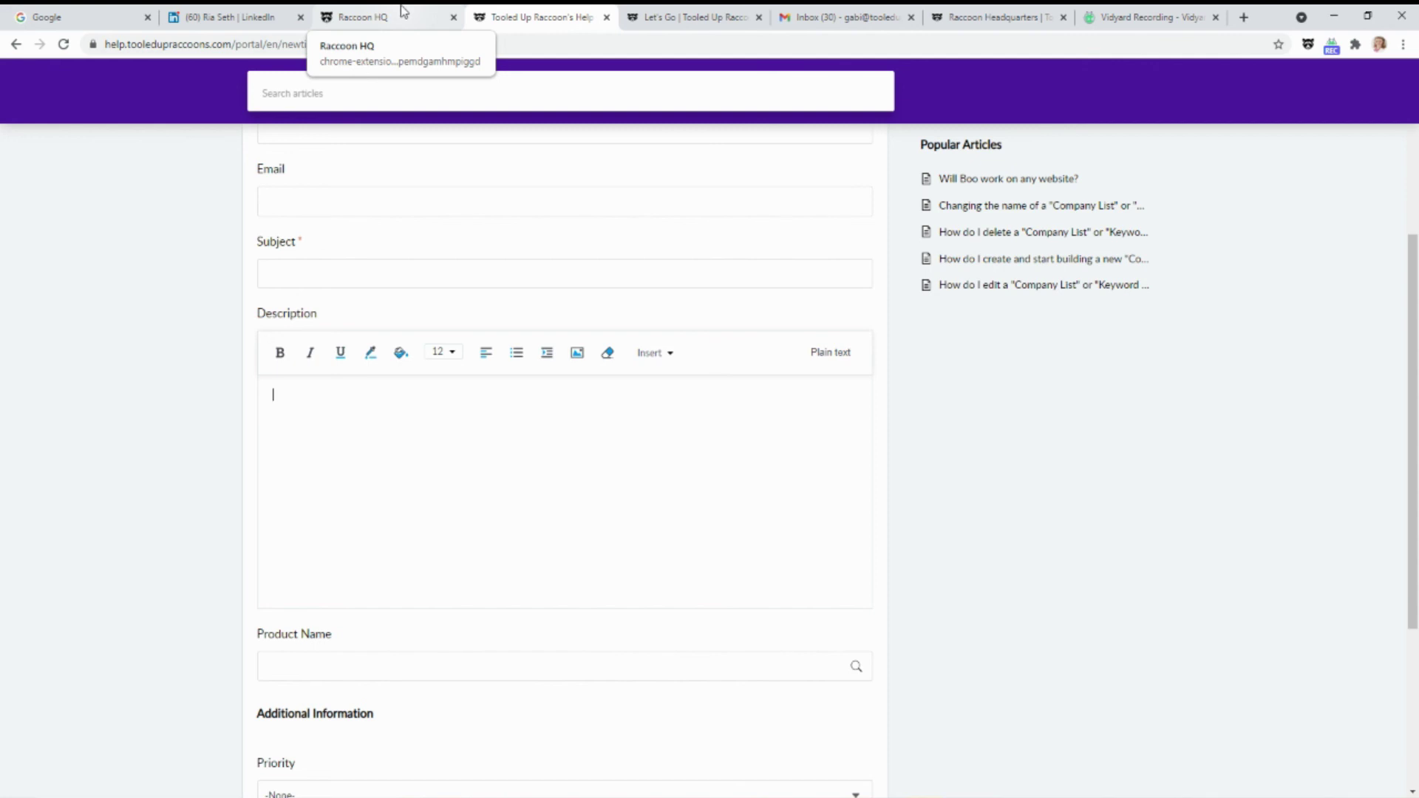
click(404, 10)
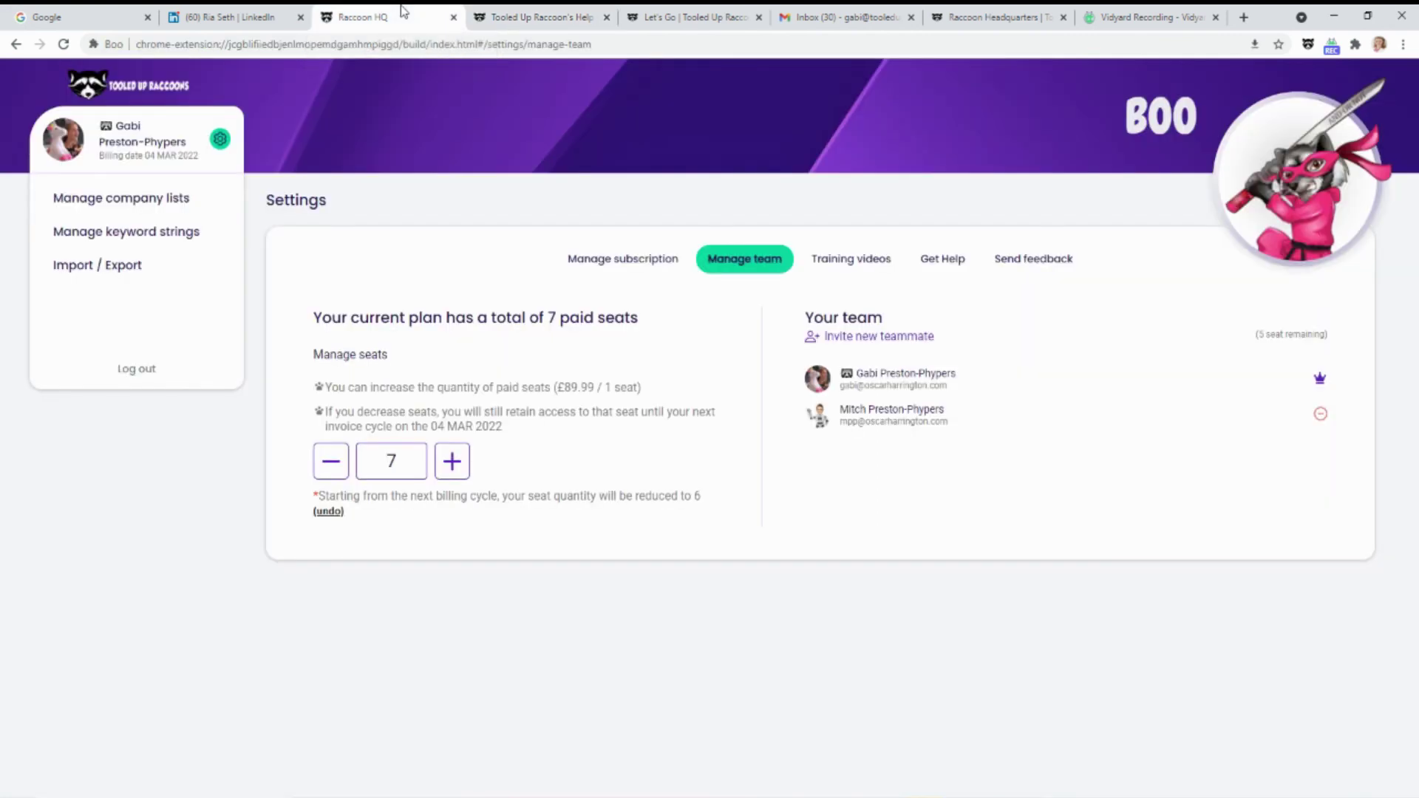
Use Send feedback to open the Zoho Forms 'Help us improve' form
click(1033, 258)
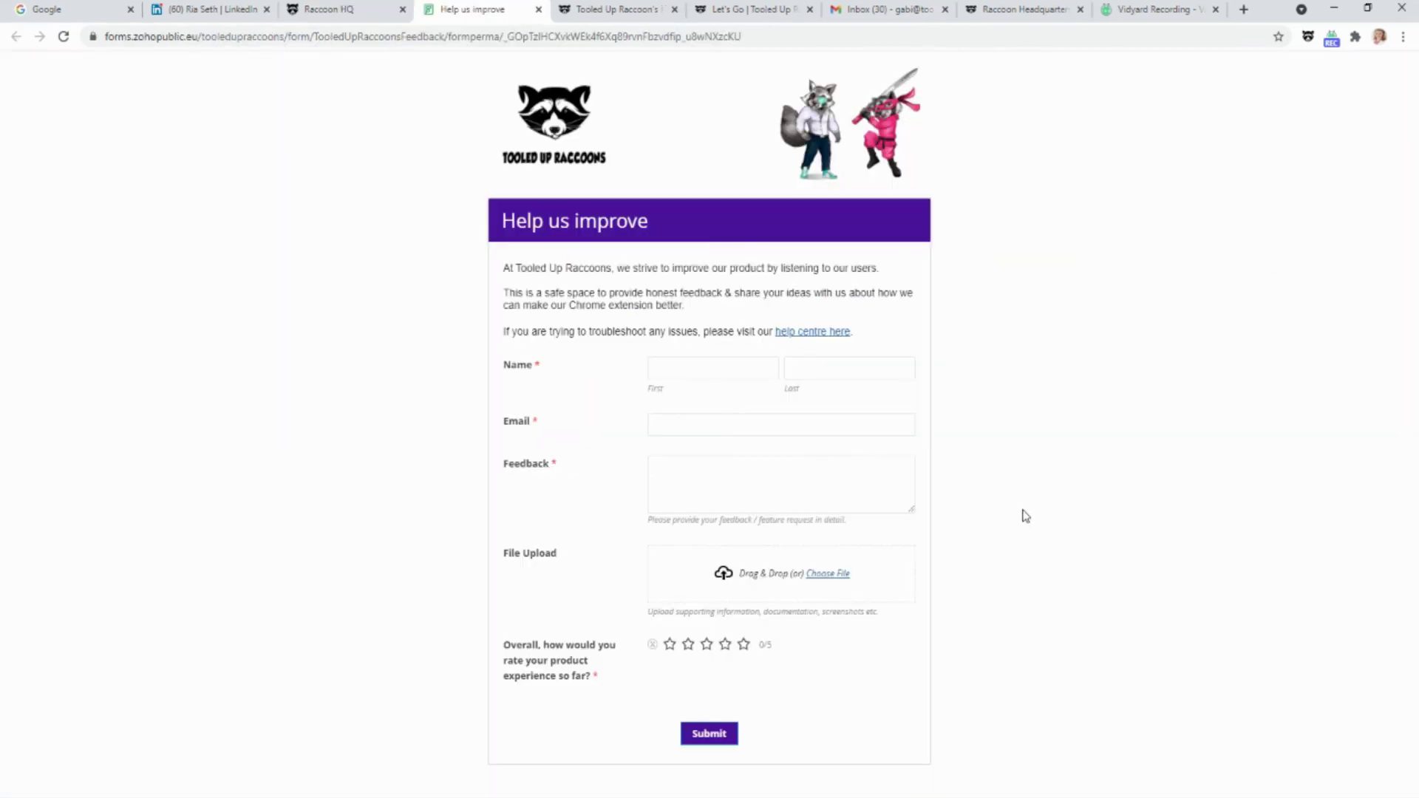